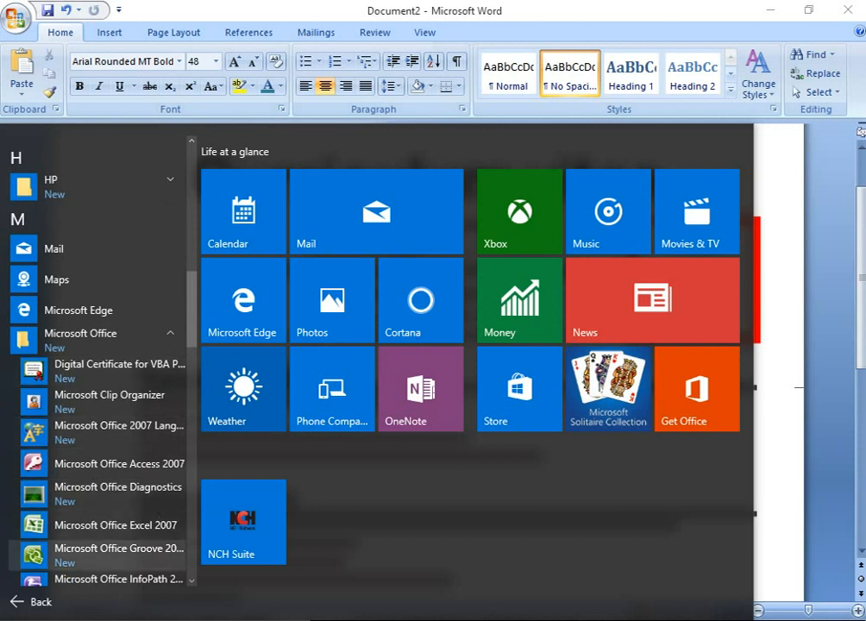
# Launch Microsoft Office Word 2007 to create a new blank document
pyautogui.scroll(-3, 86, 551)
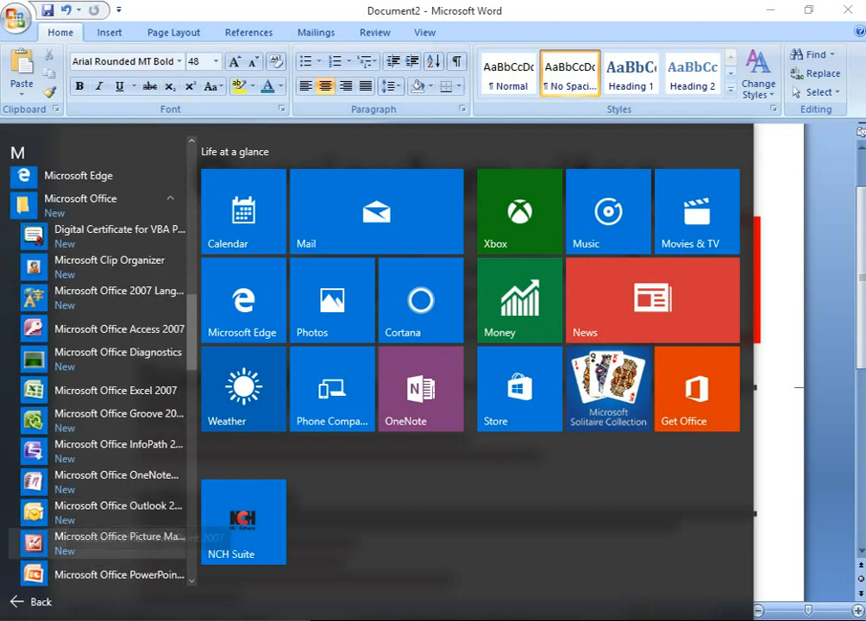
pyautogui.scroll(-2, 95, 362)
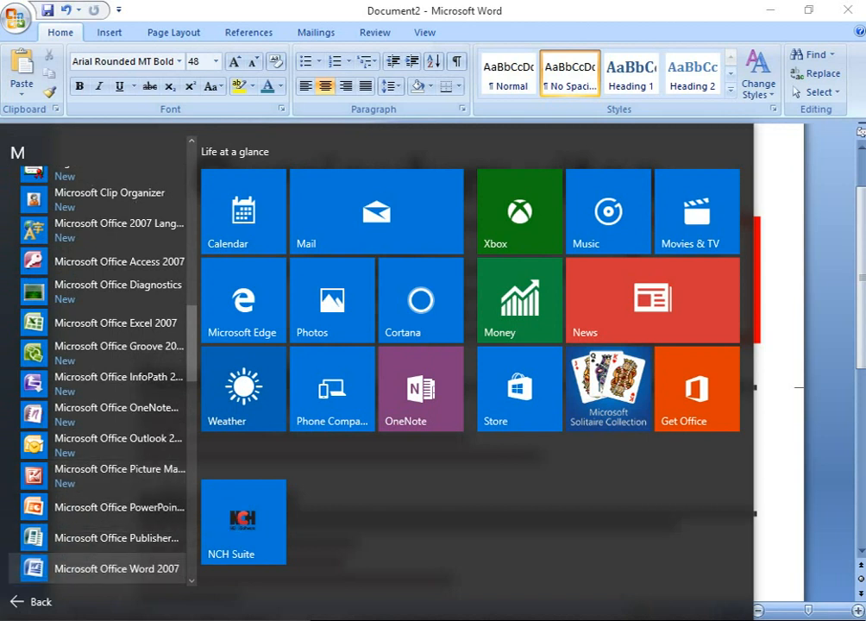
pyautogui.click(138, 567)
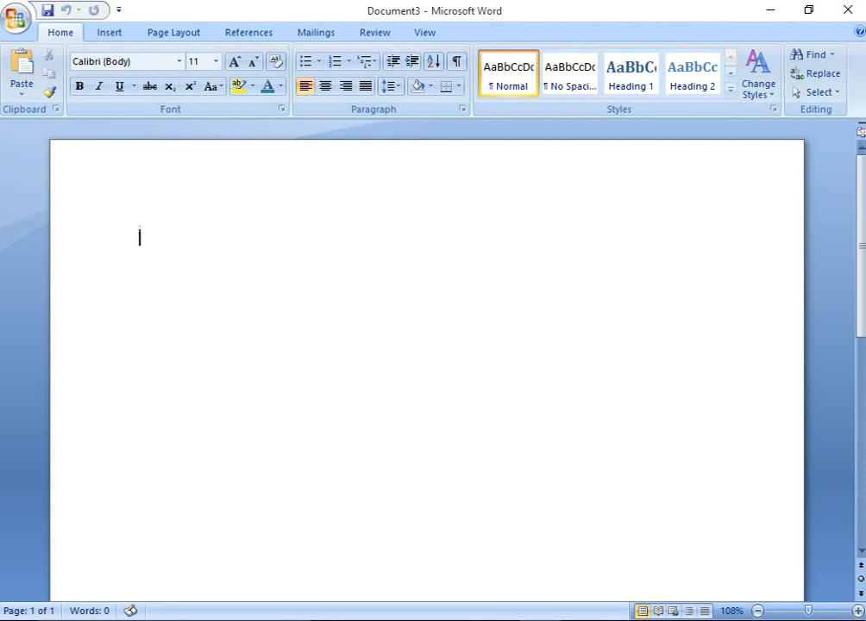
# Switch to Document2 and cut the "Curriculum vitea" title
pyautogui.moveTo(534, 618)
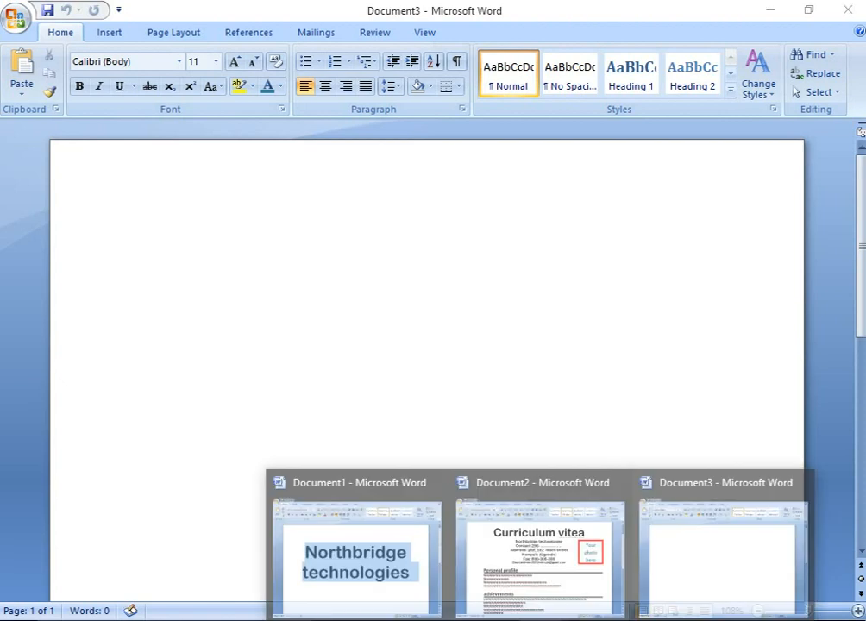
pyautogui.click(527, 565)
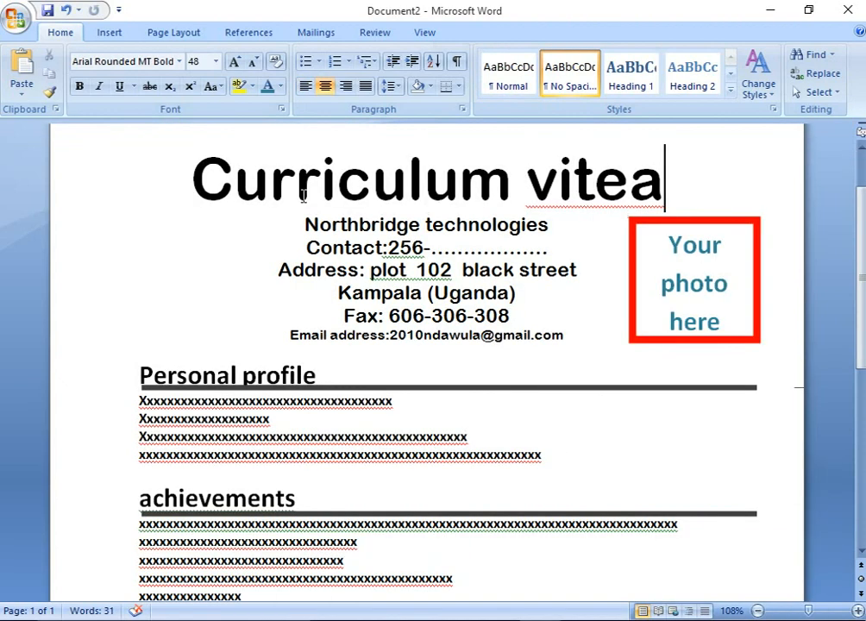
pyautogui.click(210, 179)
pyautogui.moveTo(209, 179); pyautogui.dragTo(672, 194)
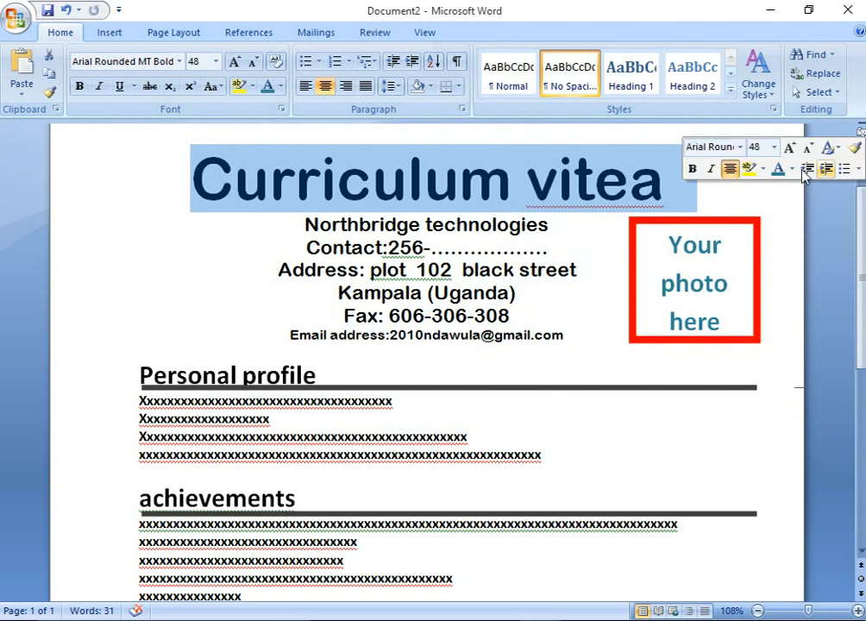
pyautogui.rightClick(622, 177)
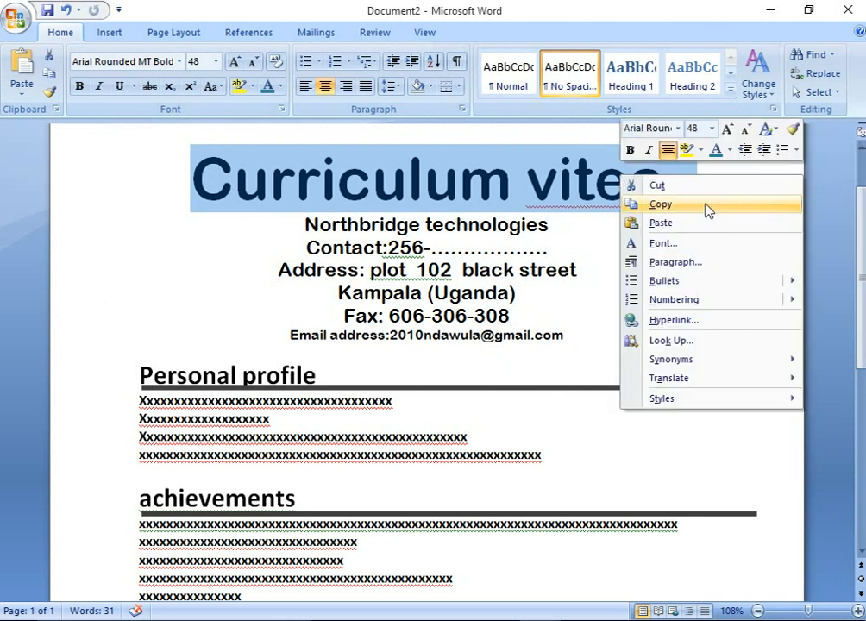
pyautogui.click(659, 186)
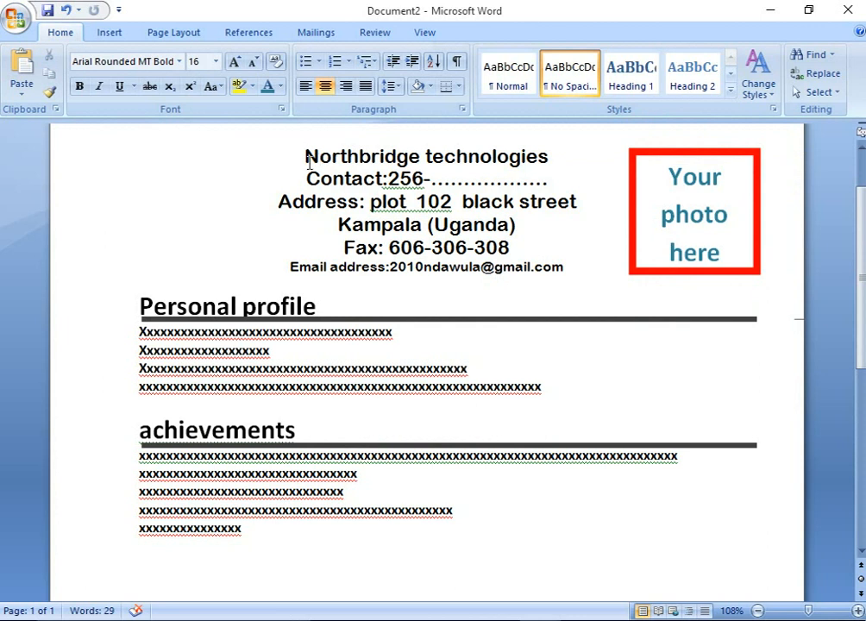
# Copy the centred contact details block from Document2 and paste it into the blank Document3
pyautogui.moveTo(306, 157); pyautogui.dragTo(659, 272)
pyautogui.hotkey('ctrl', 'c')
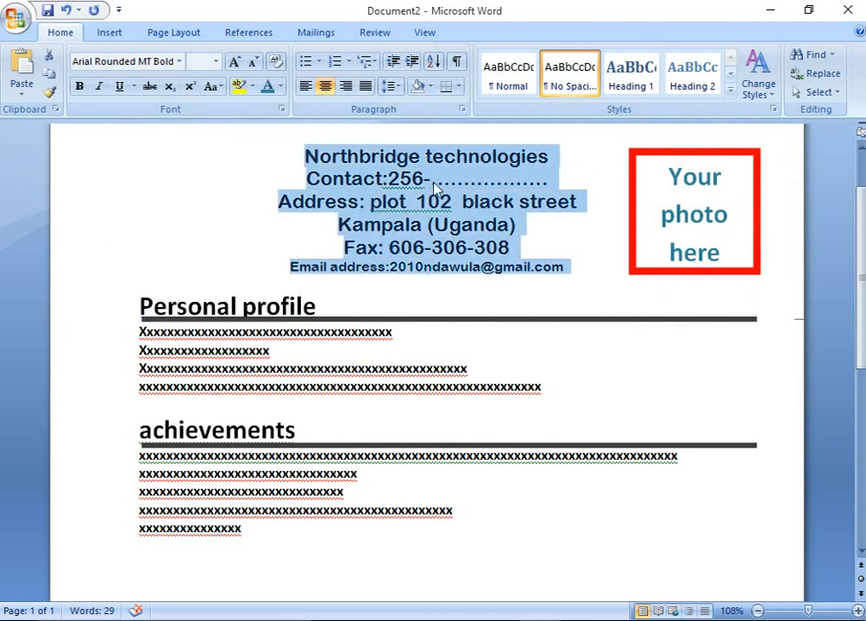
pyautogui.rightClick(436, 182)
pyautogui.click(475, 212)
pyautogui.click(539, 620)
pyautogui.click(715, 567)
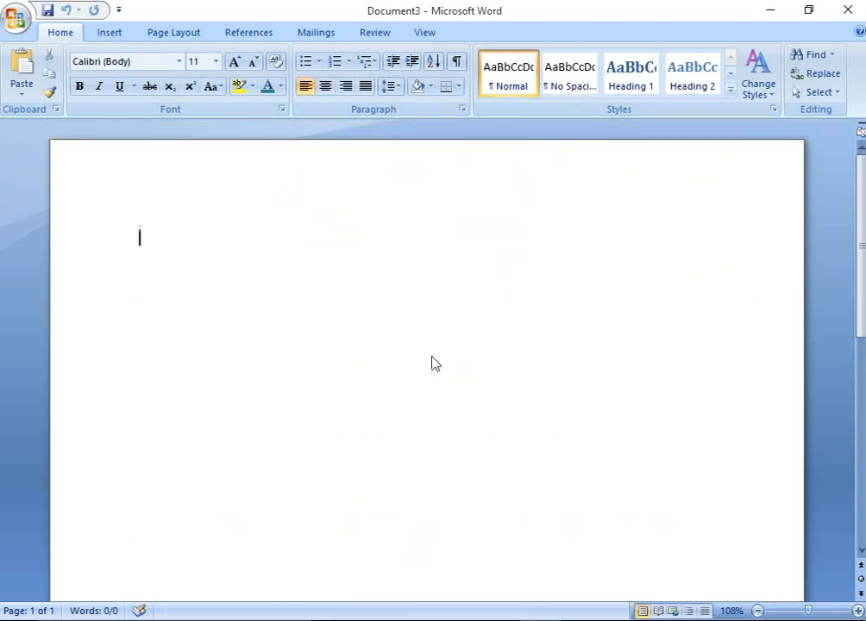
pyautogui.rightClick(152, 244)
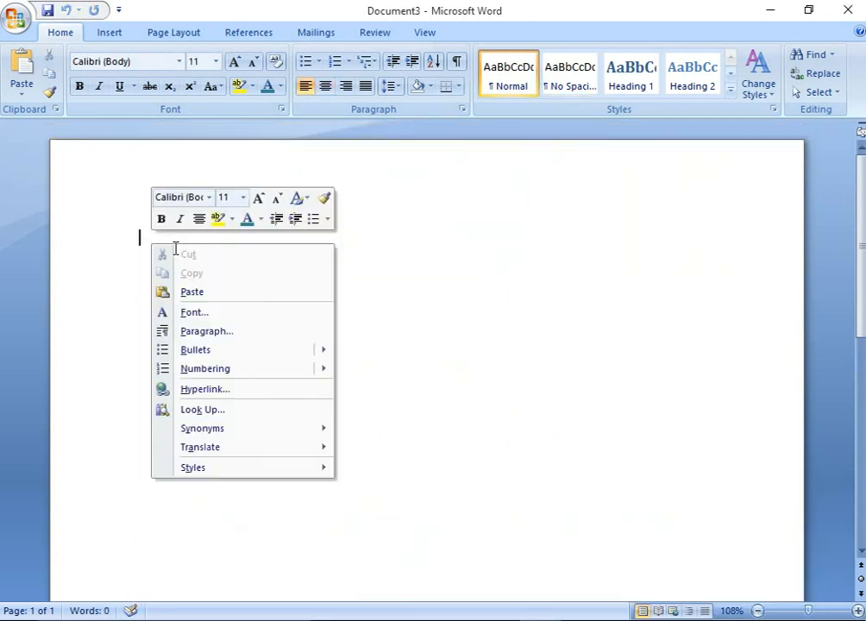
pyautogui.click(195, 293)
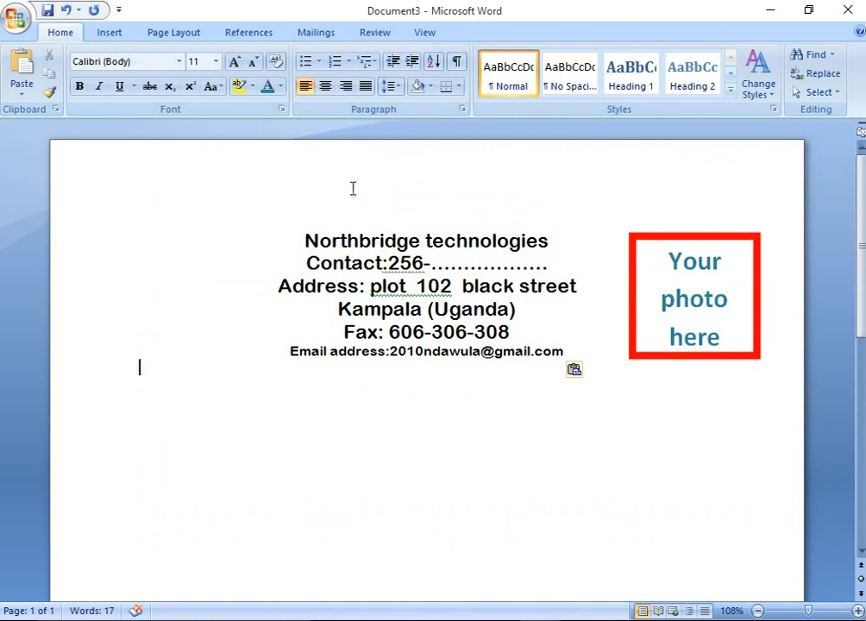
# Copy the Personal profile section with its placeholder lines from Document2 and paste it below the contact details in Document3
pyautogui.click(539, 619)
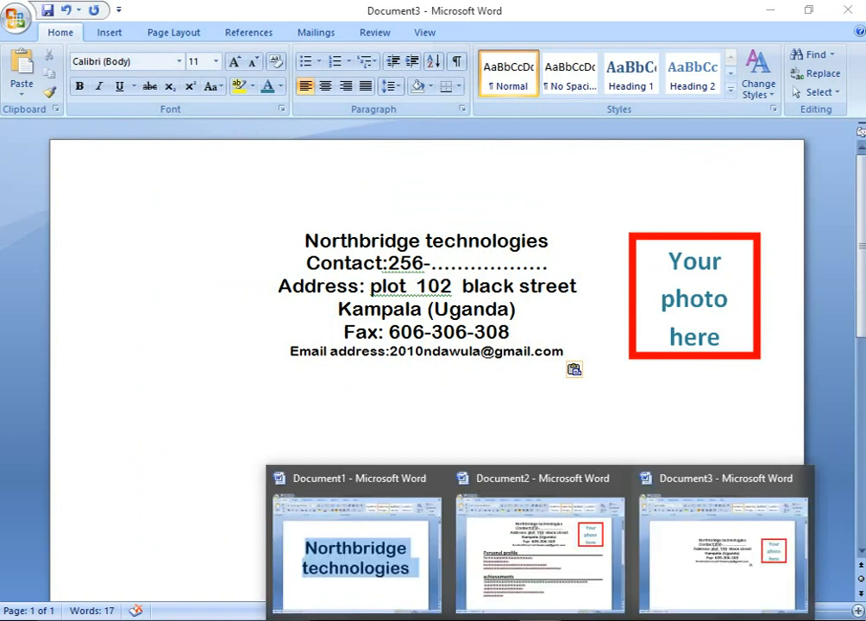
pyautogui.click(540, 543)
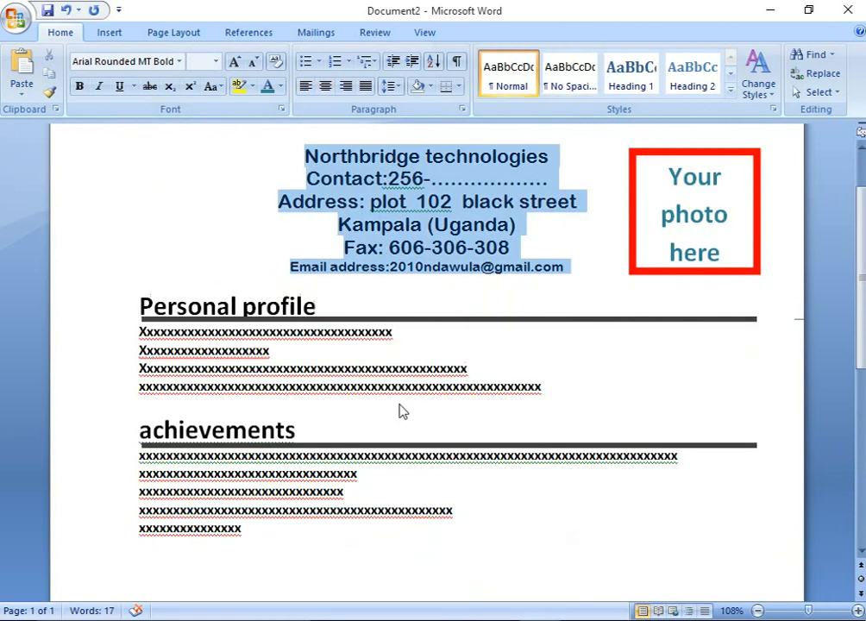
pyautogui.click(141, 310)
pyautogui.moveTo(141, 310); pyautogui.dragTo(838, 412)
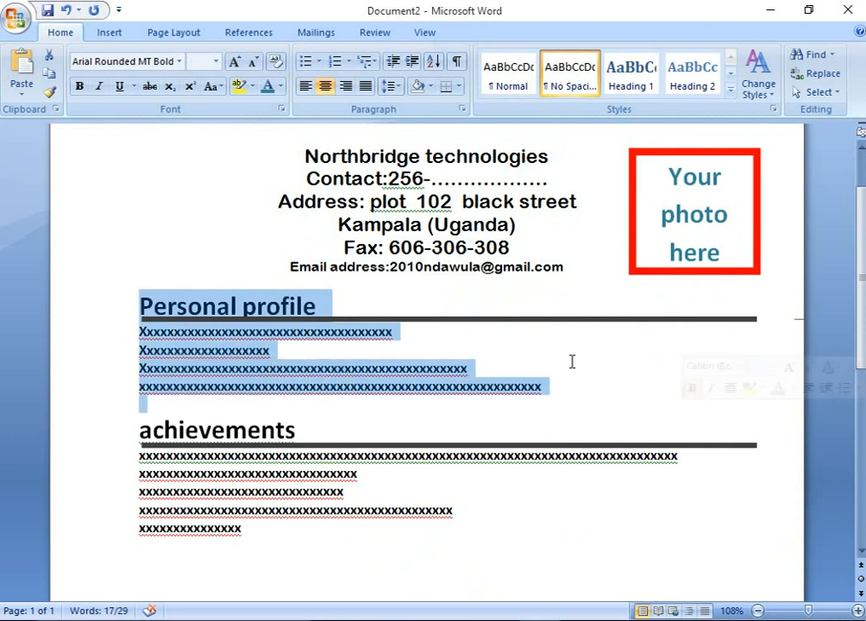
pyautogui.rightClick(385, 366)
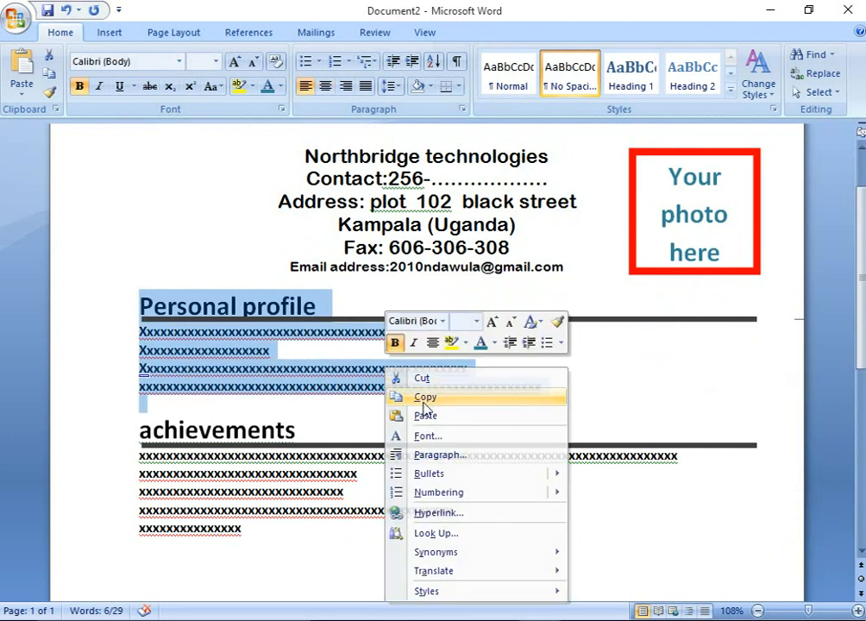
pyautogui.click(423, 400)
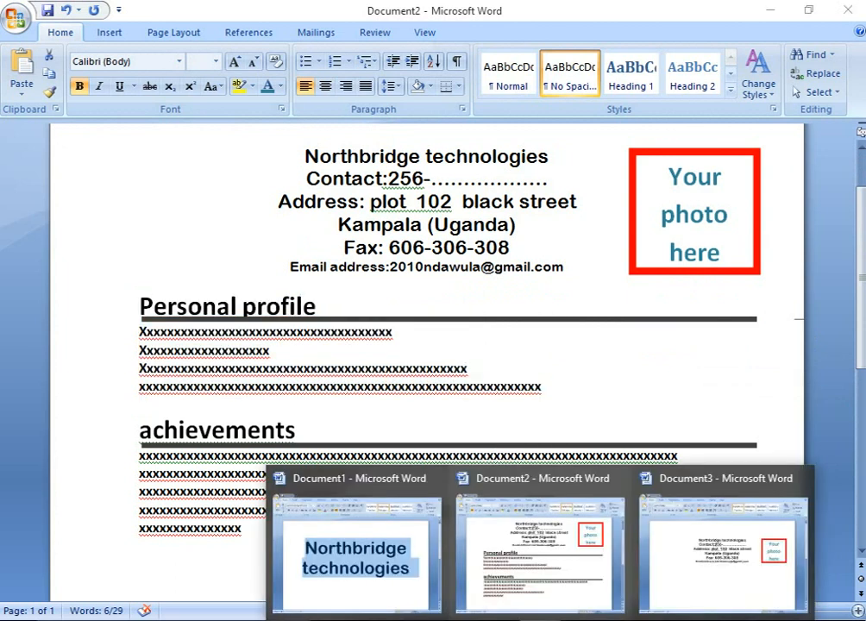
pyautogui.click(709, 562)
pyautogui.click(168, 377)
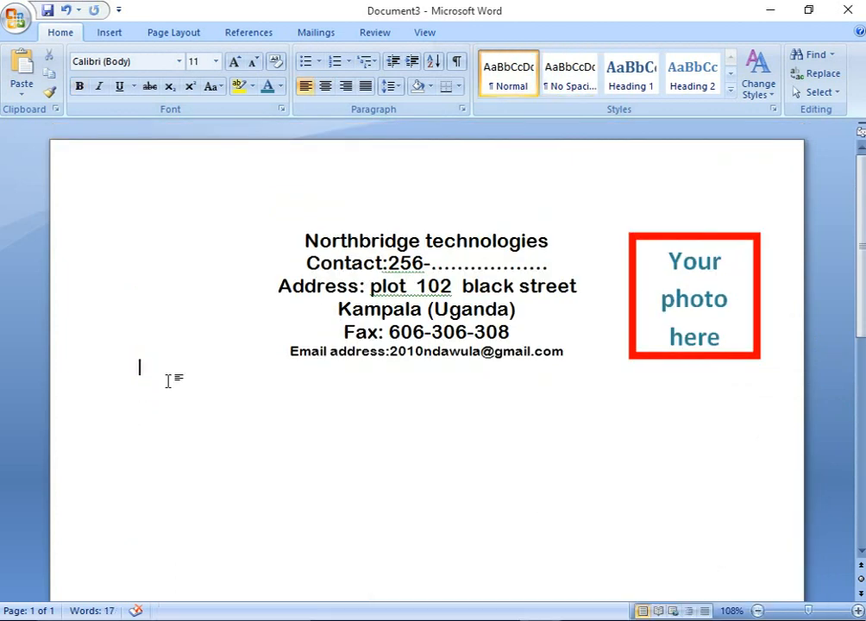
pyautogui.rightClick(159, 380)
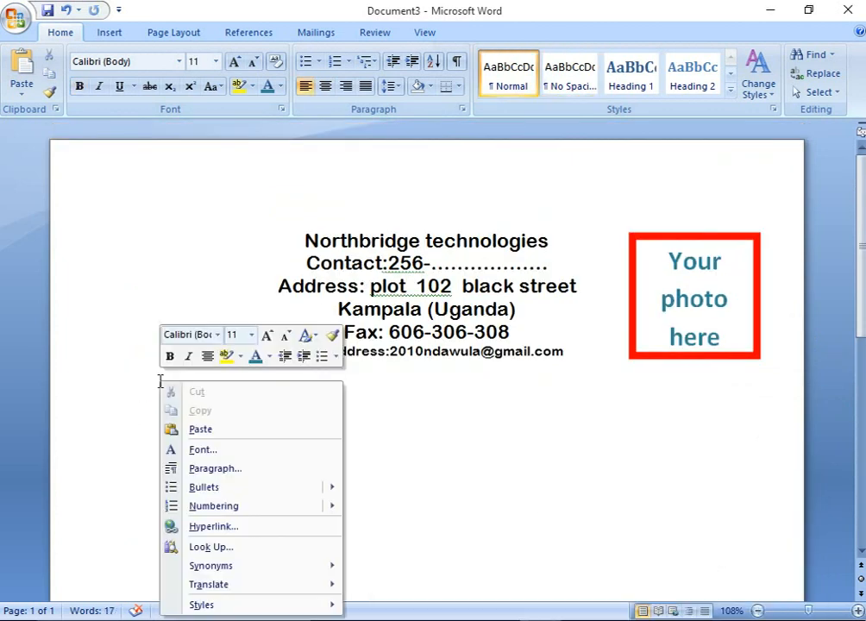
pyautogui.click(200, 428)
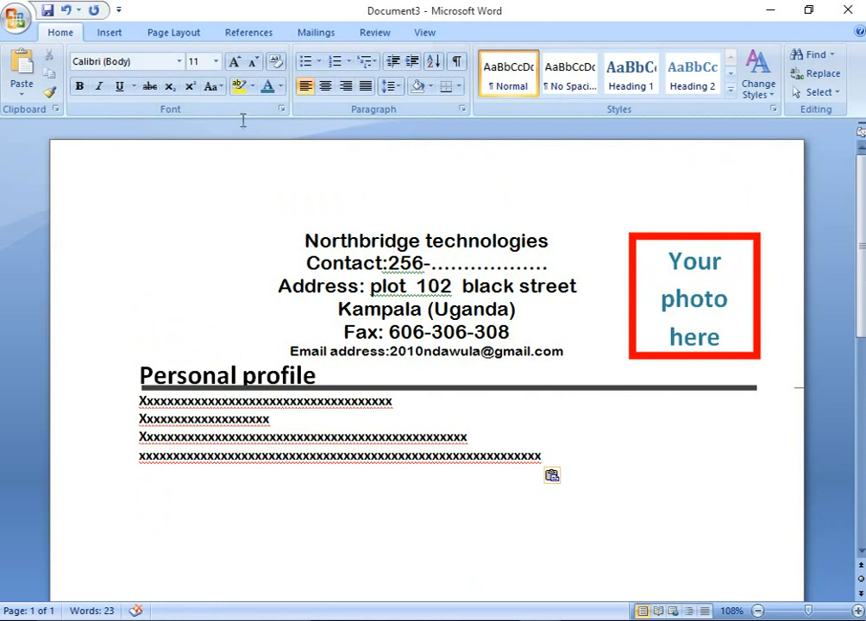
# Draw a left brace shape about 1.35" high and 0.86" wide along the left side of the contact details
pyautogui.click(113, 33)
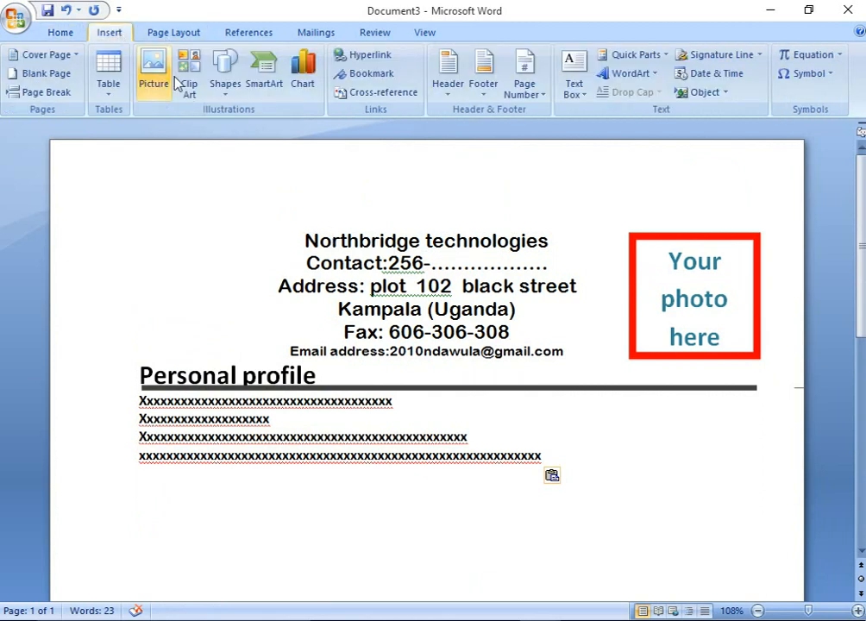
pyautogui.click(225, 74)
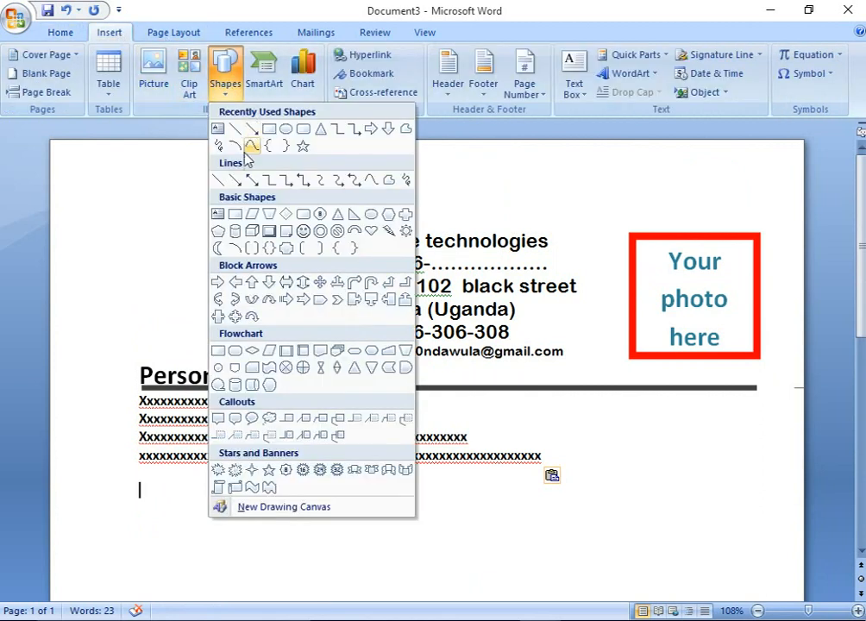
pyautogui.click(218, 146)
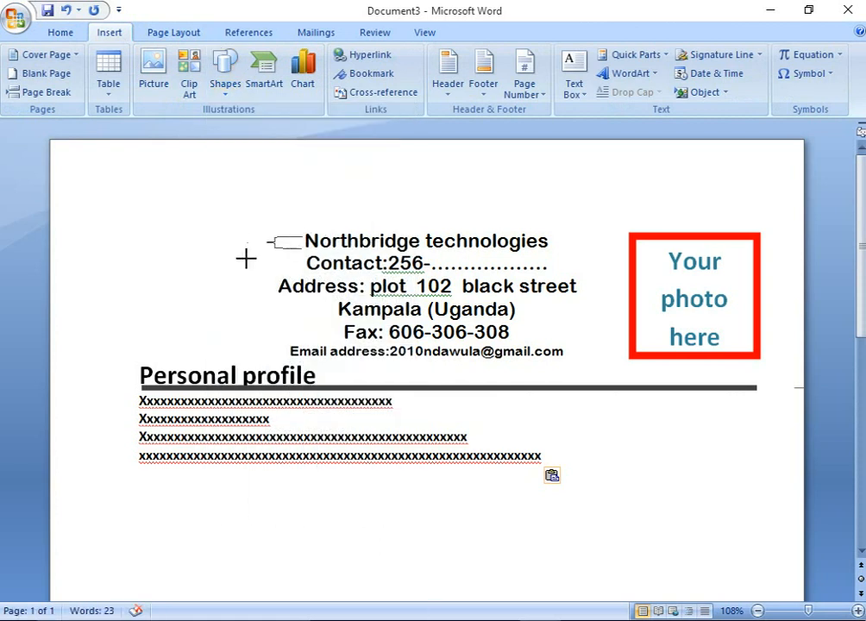
pyautogui.moveTo(245, 259); pyautogui.dragTo(226, 348)
# Move the brace left, clear of the contact details, and add the text "Your address" inside it
pyautogui.click(204, 299)
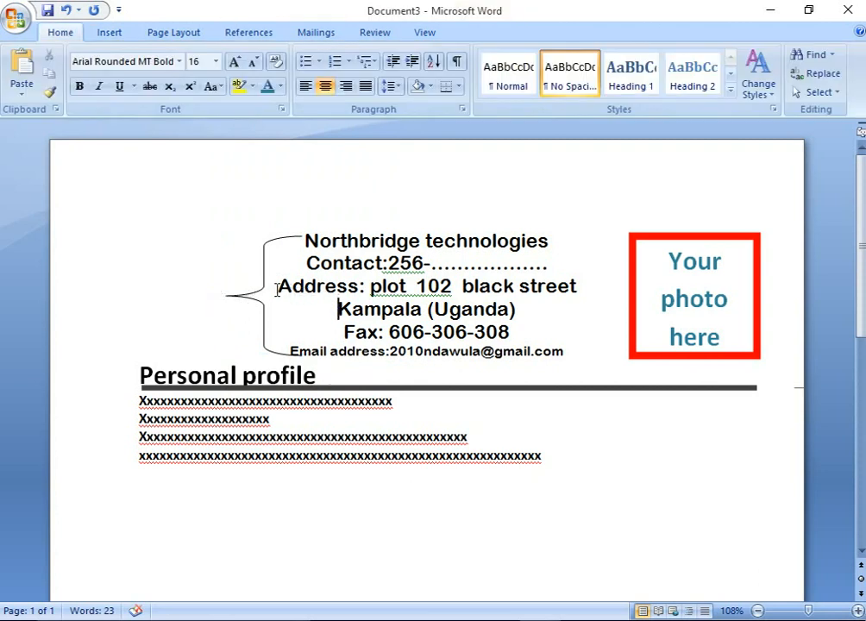
pyautogui.click(251, 292)
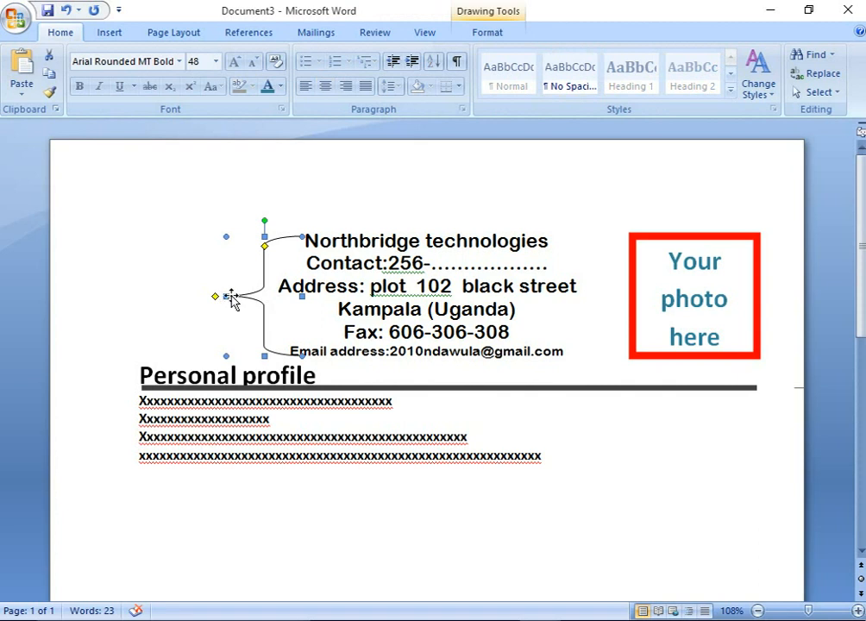
pyautogui.rightClick(232, 299)
pyautogui.click(278, 363)
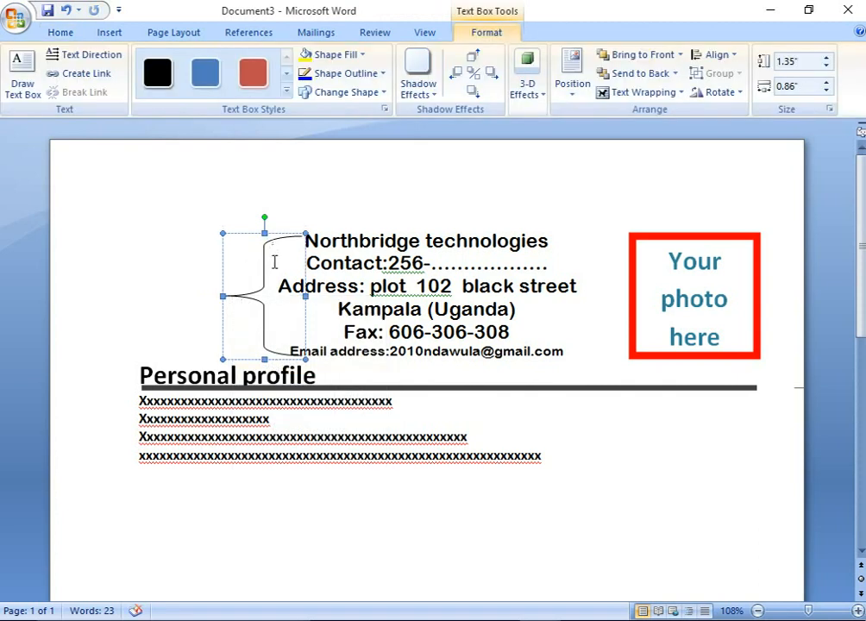
pyautogui.click(229, 230)
pyautogui.moveTo(187, 225); pyautogui.dragTo(134, 214)
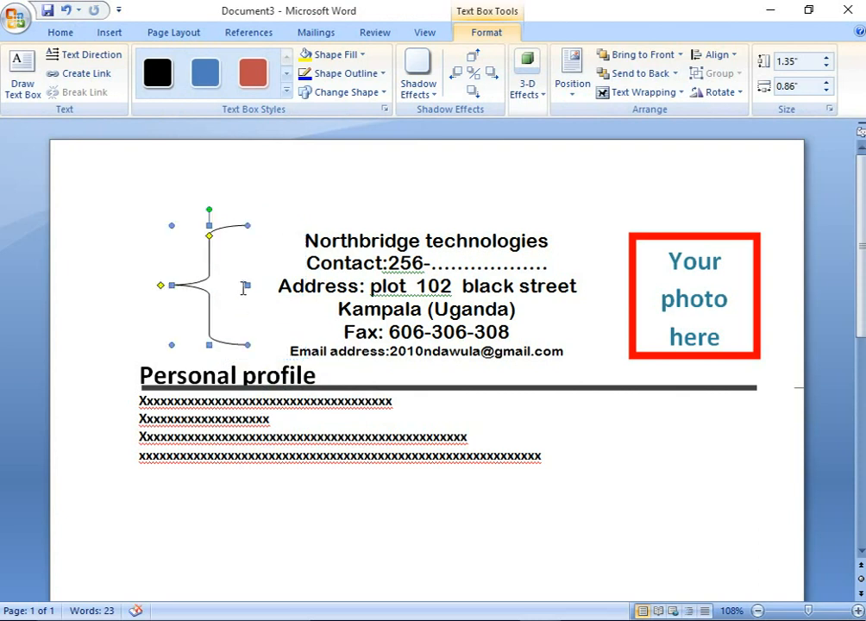
pyautogui.click(235, 273)
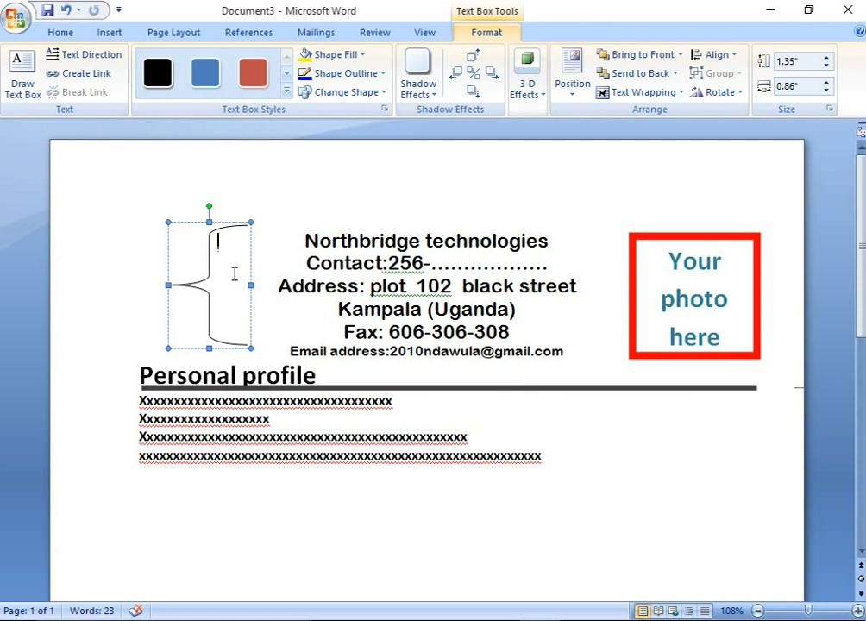
pyautogui.write('your address')
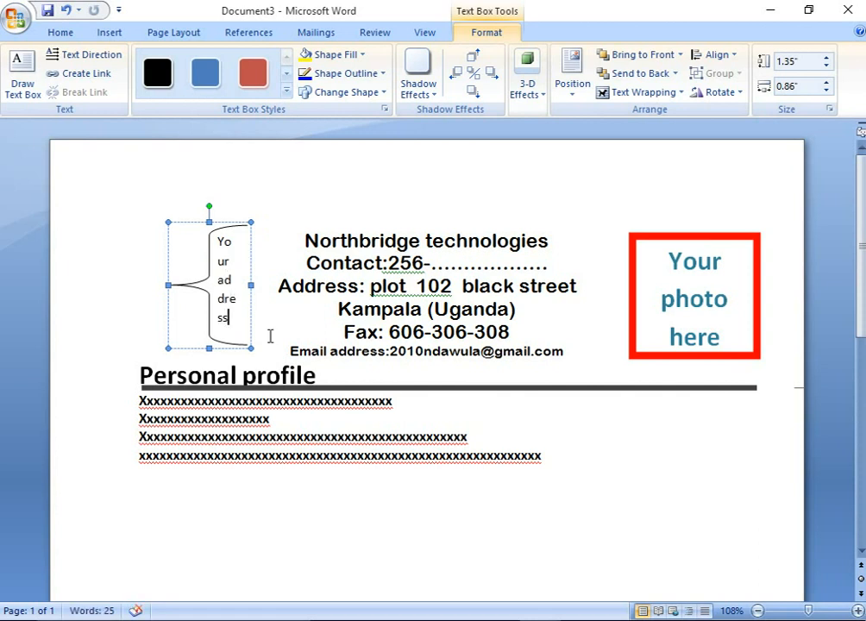
# Rotate the "Your address" brace 90° clockwise so its tip points up
pyautogui.moveTo(210, 353)
pyautogui.mouseDown()
pyautogui.moveTo(212, 375)
pyautogui.moveTo(219, 349)
pyautogui.mouseUp()
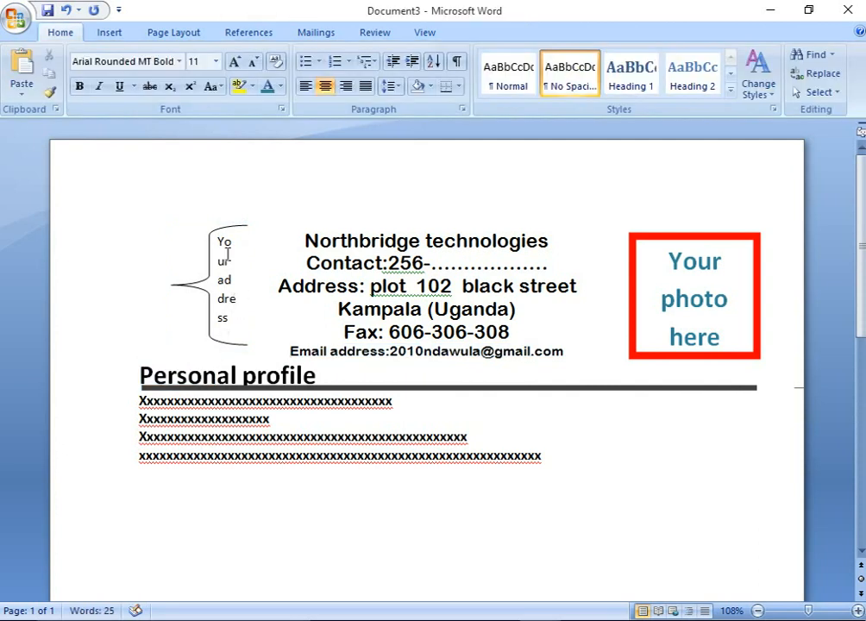
pyautogui.doubleClick(224, 242)
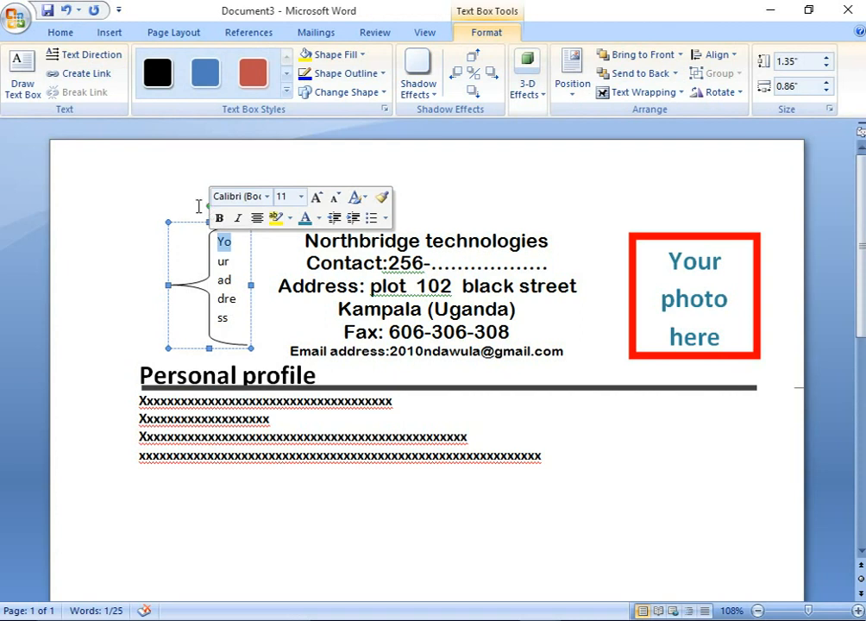
pyautogui.moveTo(208, 204); pyautogui.dragTo(272, 284)
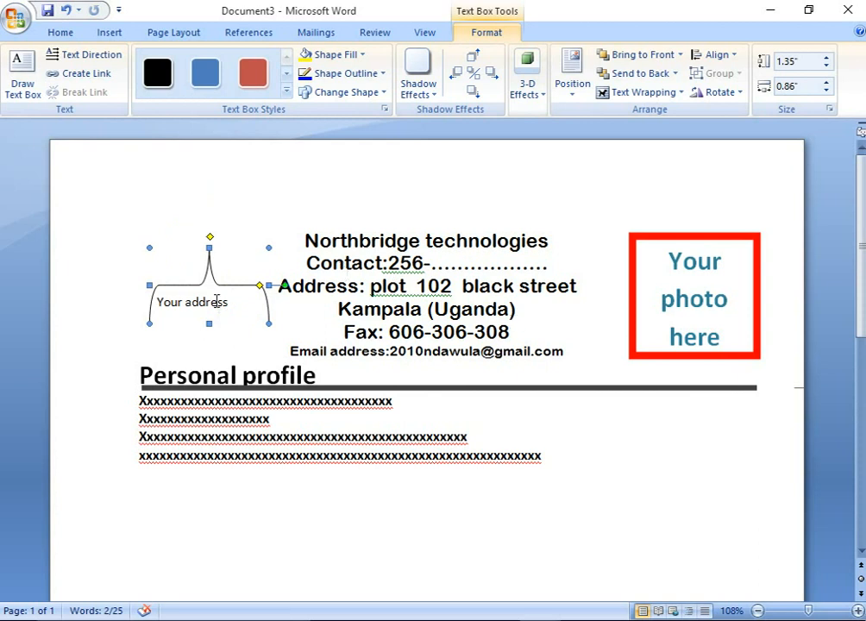
pyautogui.moveTo(217, 300); pyautogui.dragTo(152, 302)
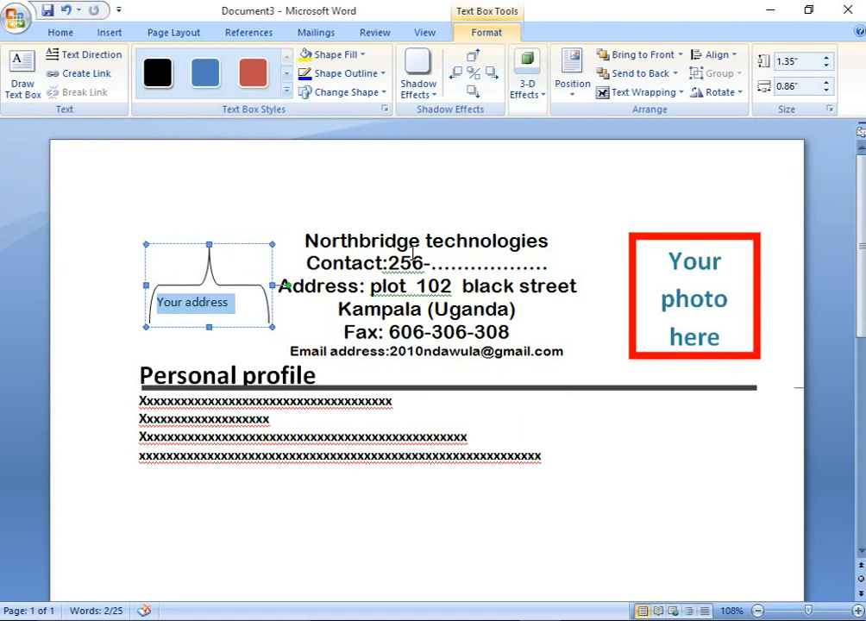
# Replace the placeholder lines under Personal profile with the text "A motivated,adaptable and responsible"
pyautogui.scroll(-2, 444, 303)
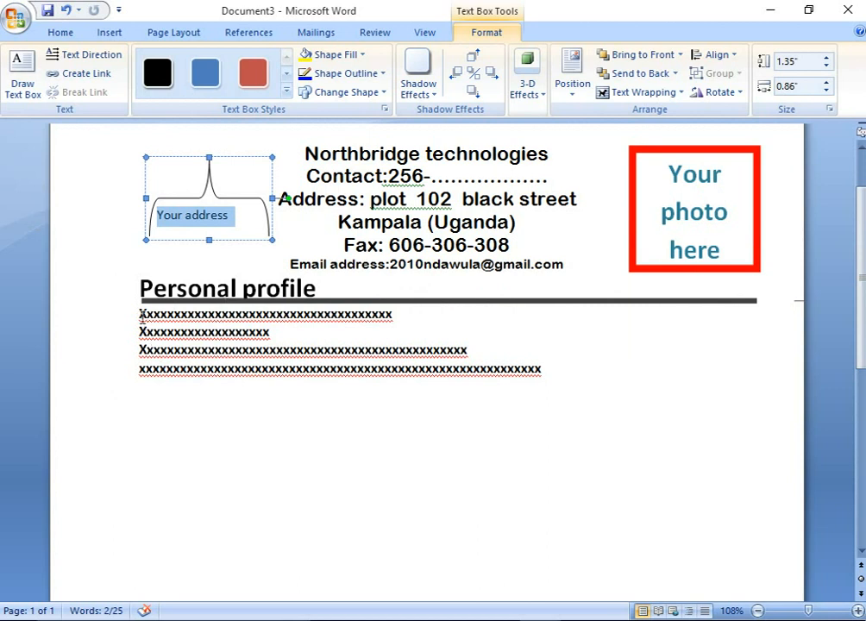
pyautogui.moveTo(143, 315); pyautogui.dragTo(562, 396)
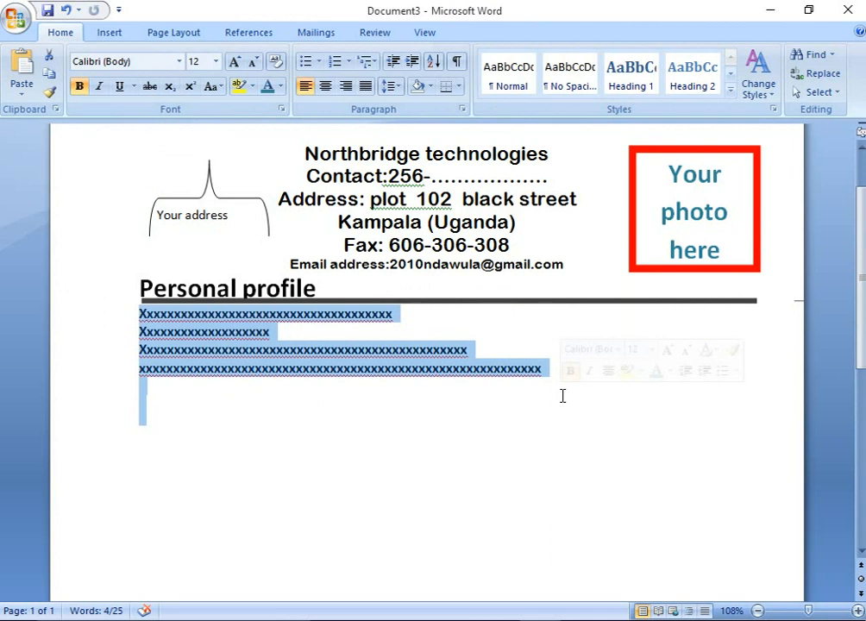
pyautogui.press('Delete')
pyautogui.write('A m')
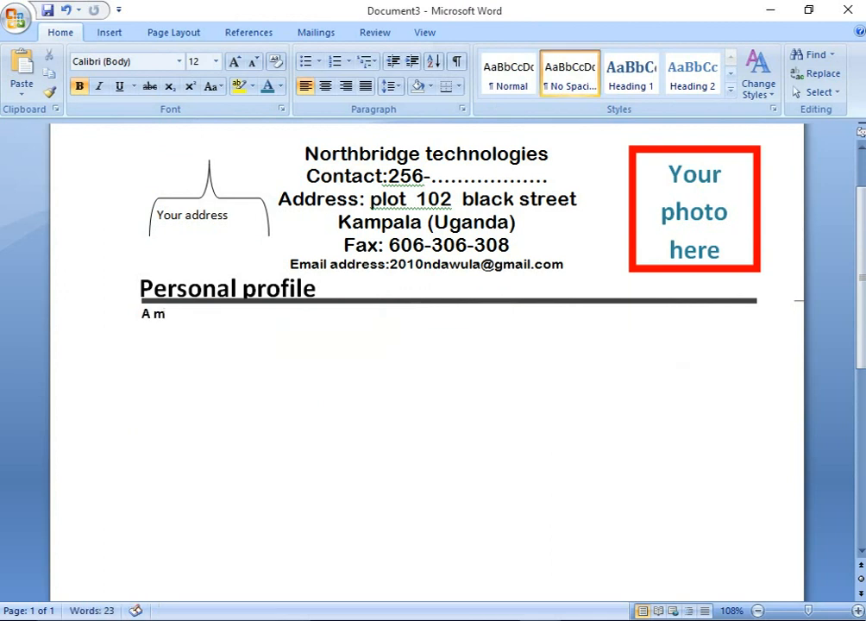
pyautogui.write('otivated,')
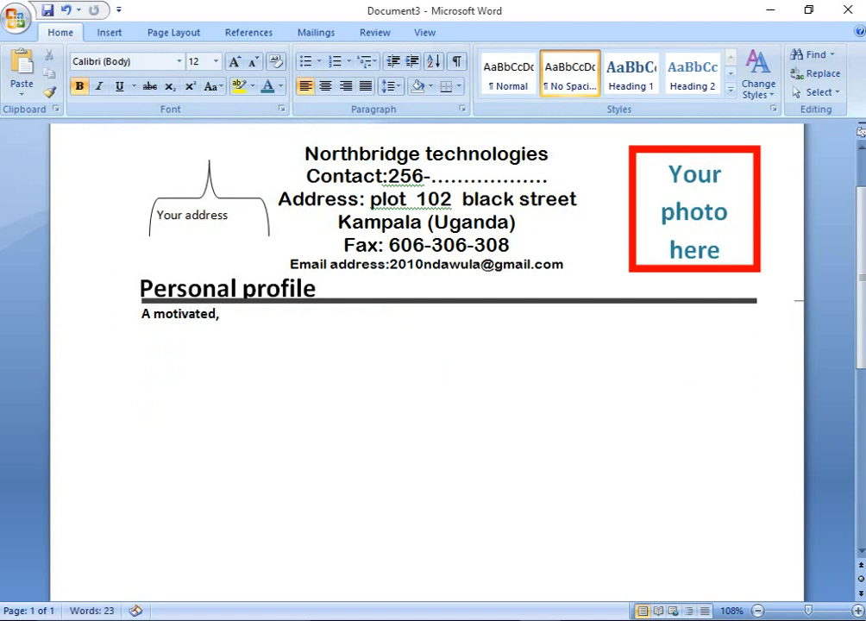
pyautogui.write('adaptab')
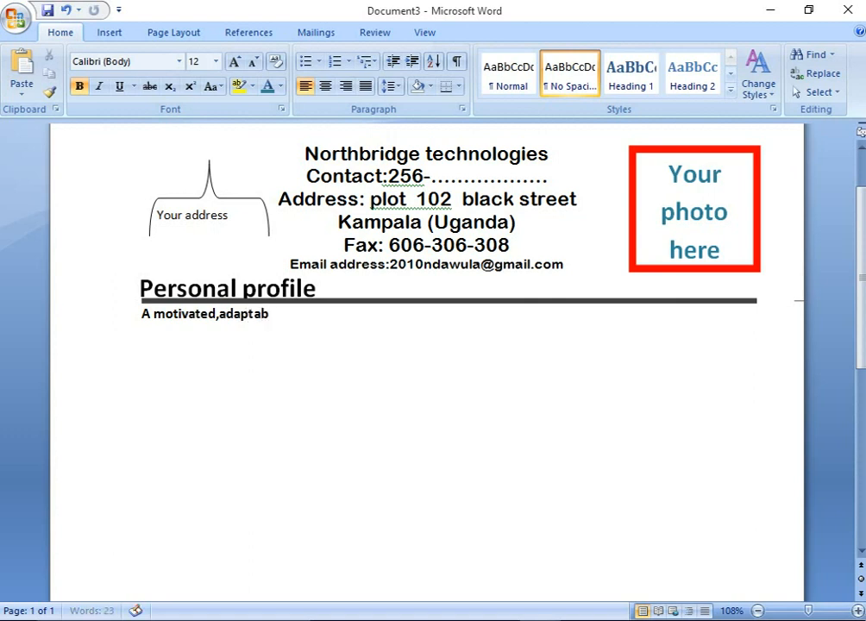
pyautogui.write('le  a')
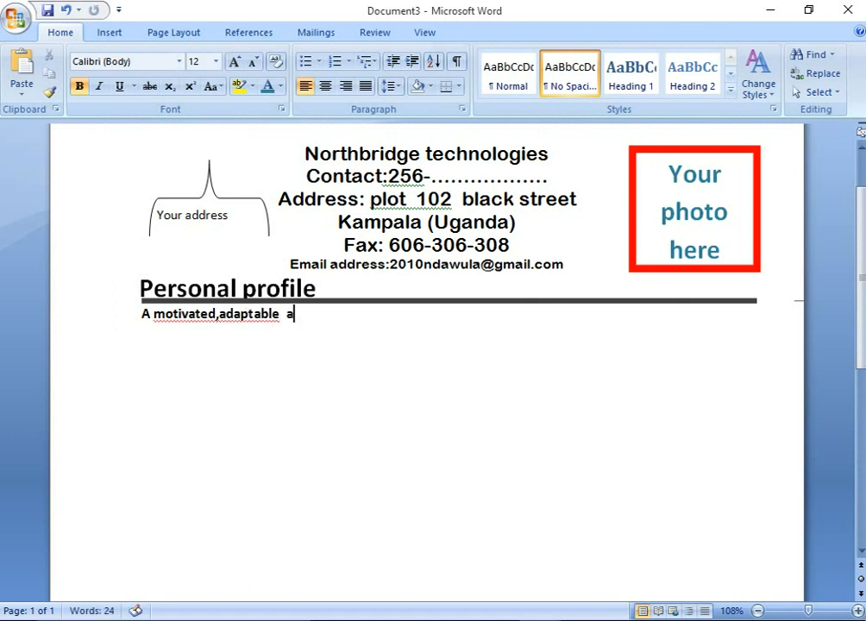
pyautogui.write('nd re')
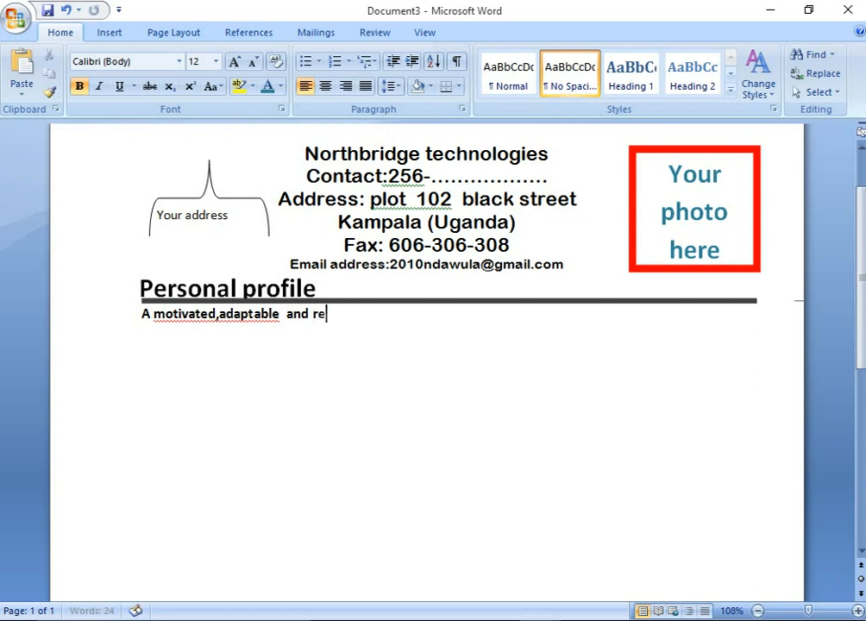
pyautogui.write('sposi')
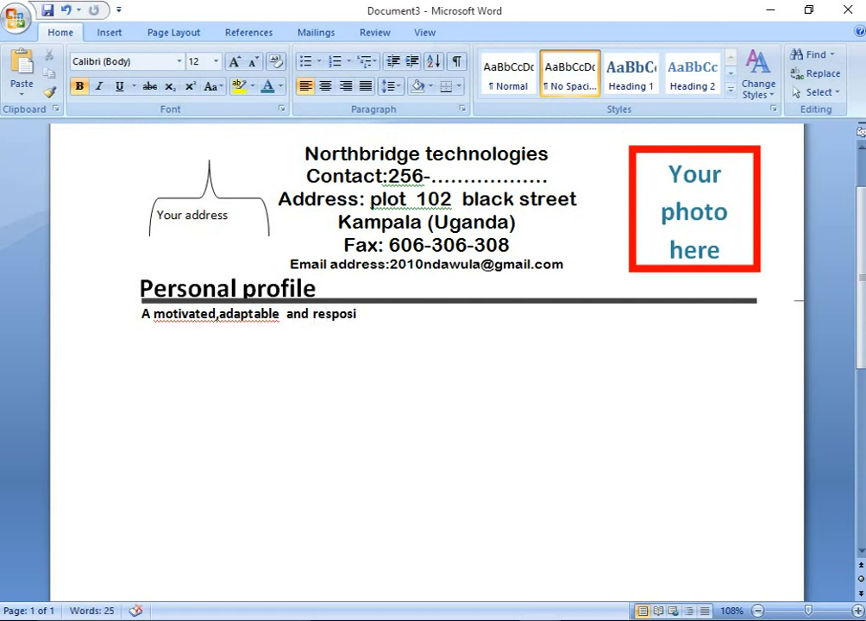
pyautogui.press('BackSpace')
pyautogui.press('BackSpace')
pyautogui.write('nsible')
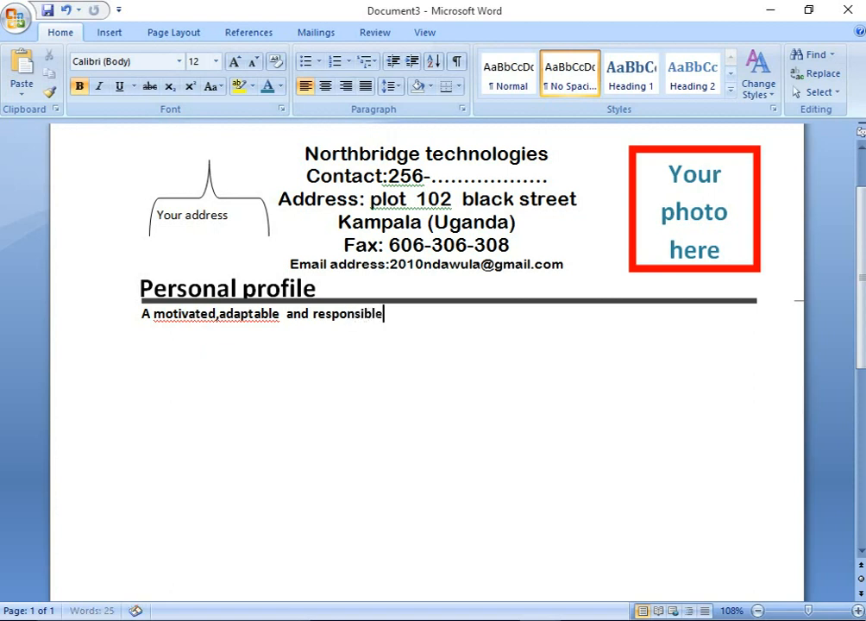
# Continue the profile sentence with "computing graduate seeking aposisition"
pyautogui.write(' computing')
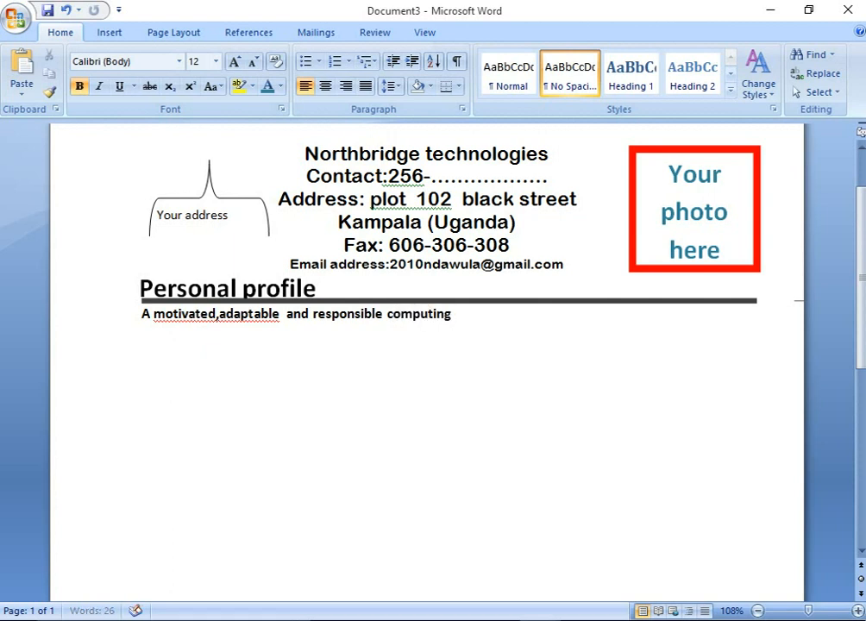
pyautogui.write('gradua')
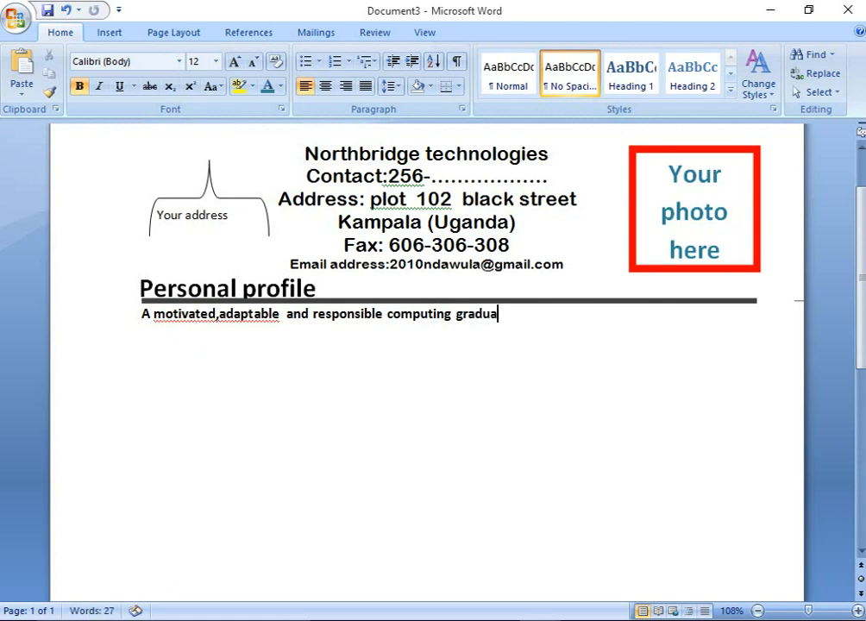
pyautogui.write('te seeking')
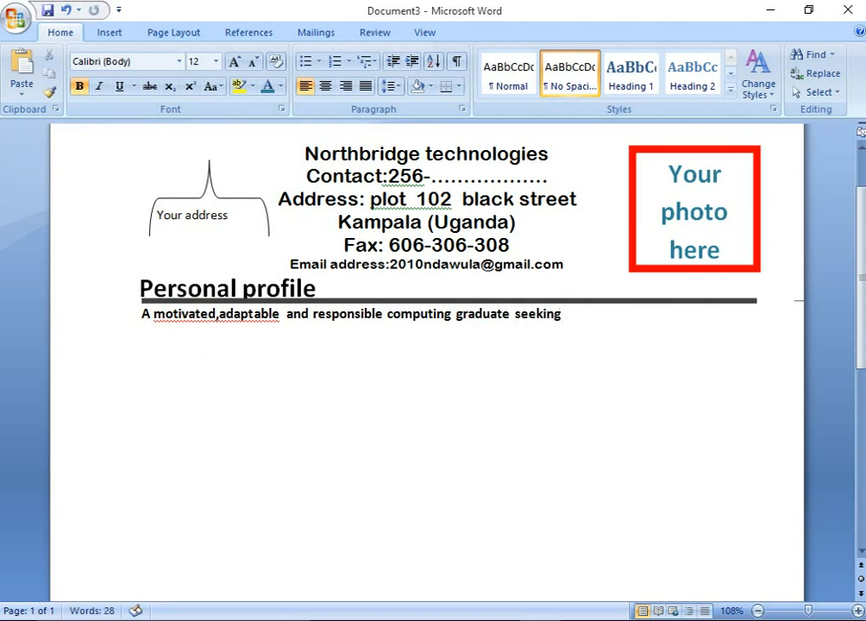
pyautogui.write('  aposis')
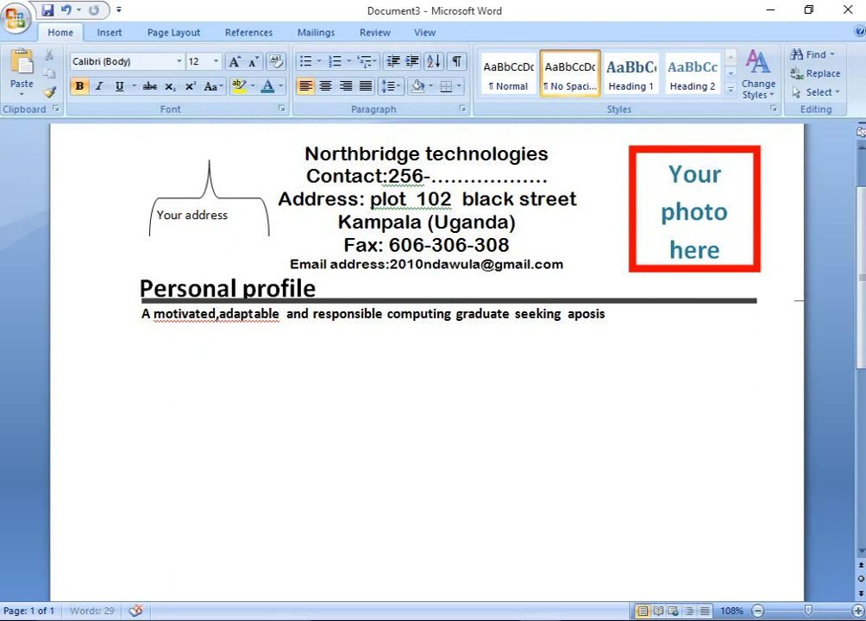
pyautogui.write('ition')
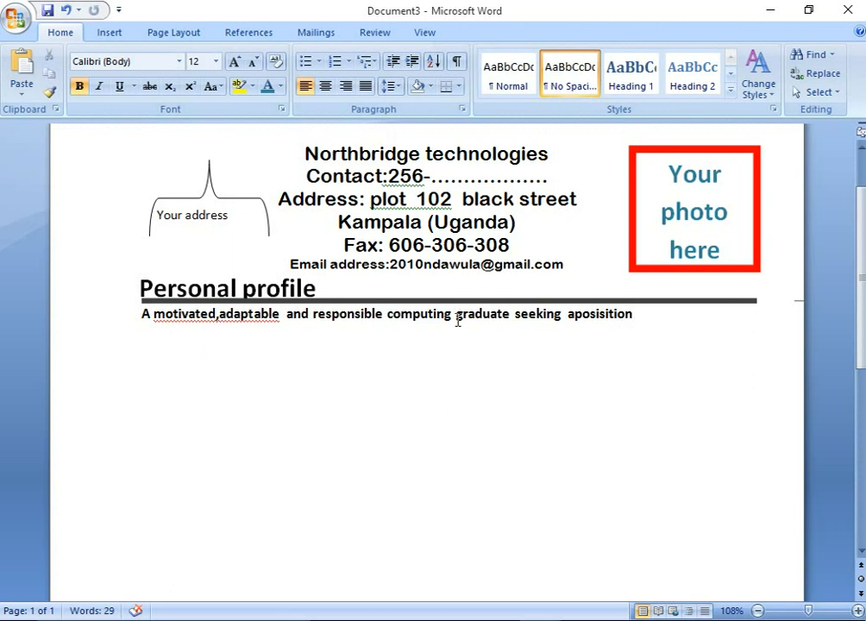
# Correct the misspelled last word of the profile sentence to "a position"
pyautogui.moveTo(516, 314); pyautogui.dragTo(413, 320)
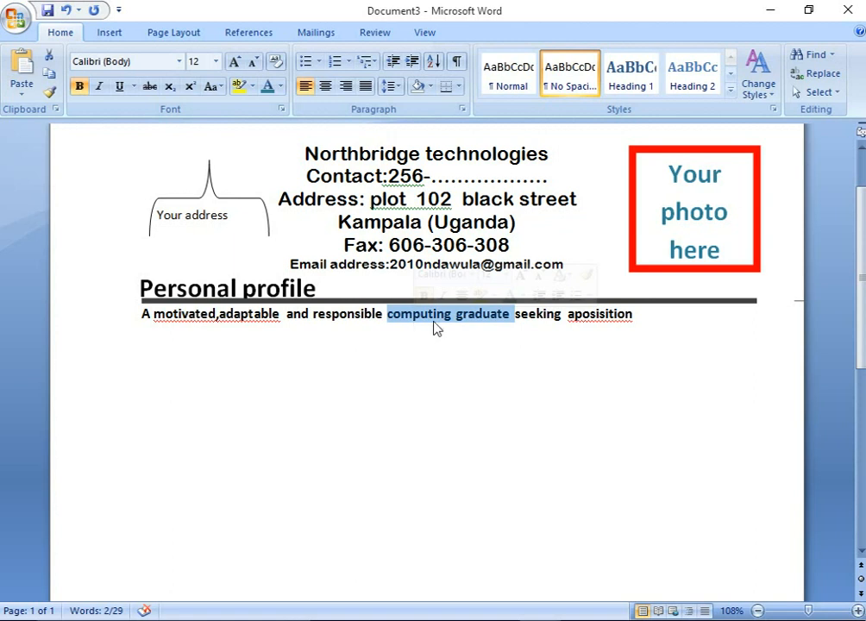
pyautogui.click(641, 315)
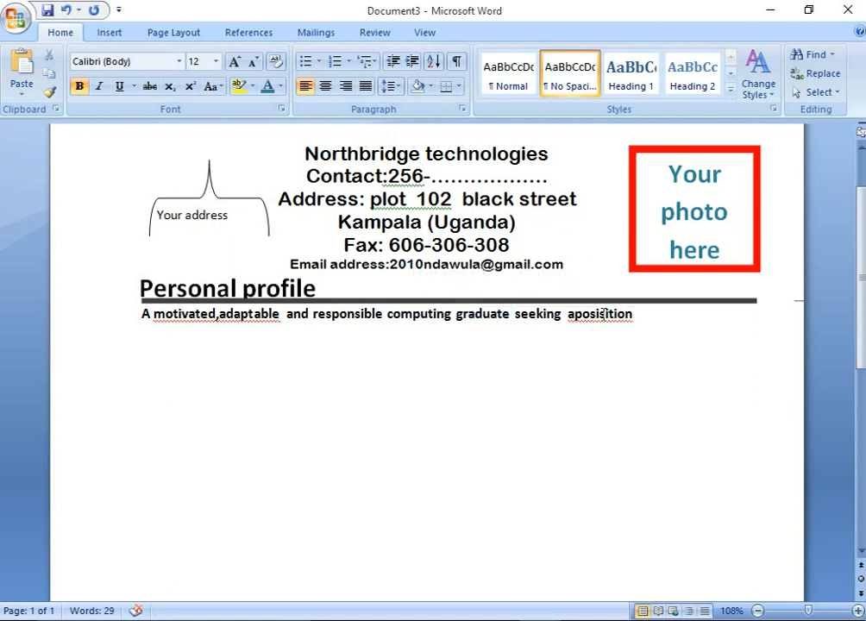
pyautogui.moveTo(601, 314); pyautogui.dragTo(593, 317)
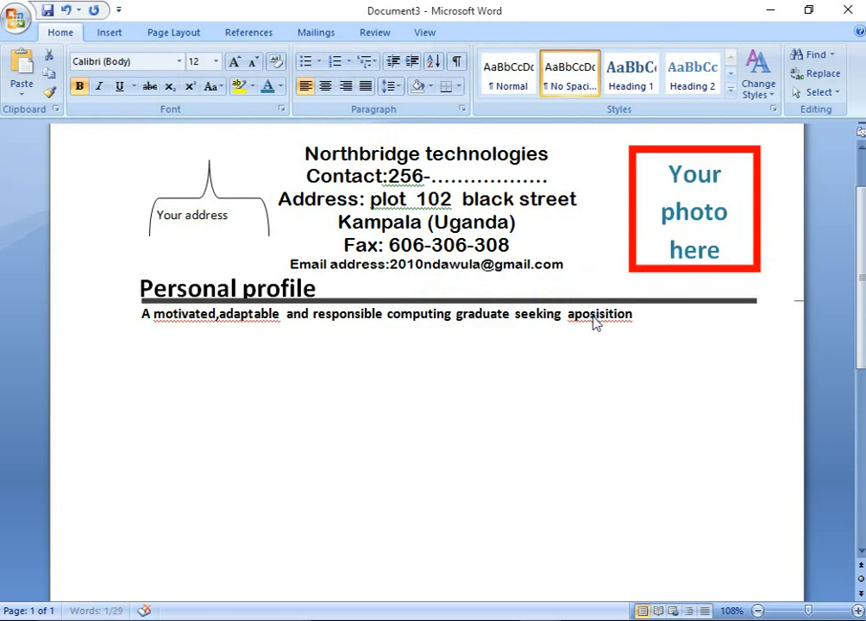
pyautogui.press('BackSpace')
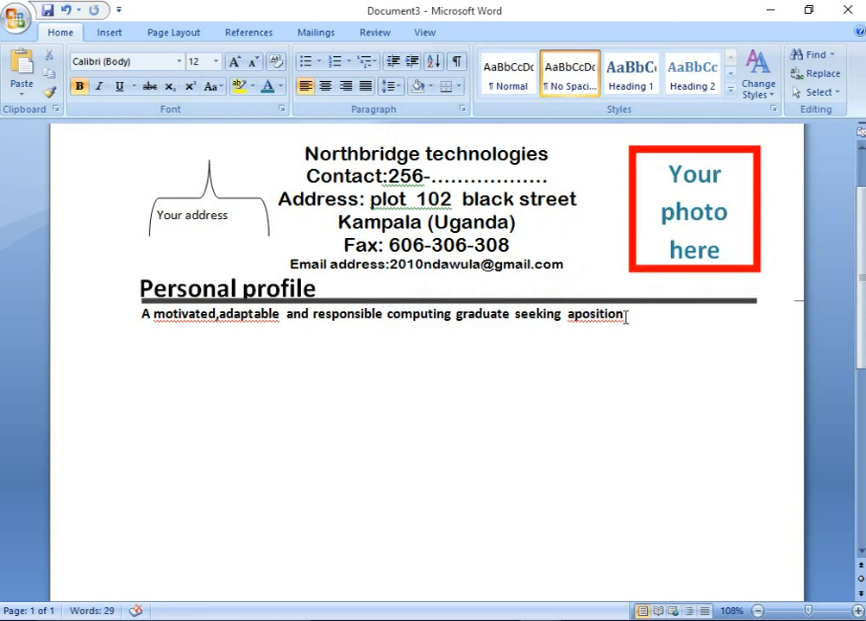
pyautogui.rightClick(608, 315)
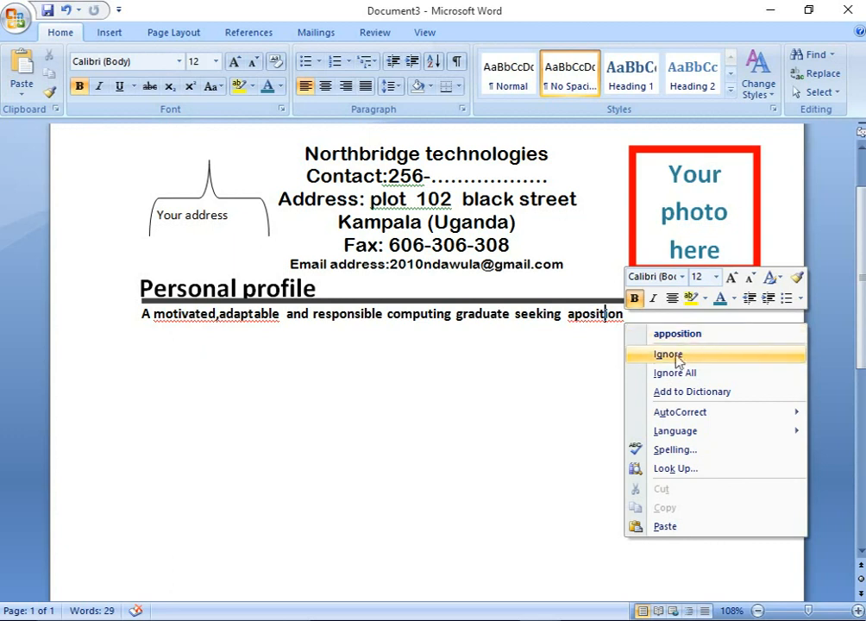
pyautogui.click(574, 316)
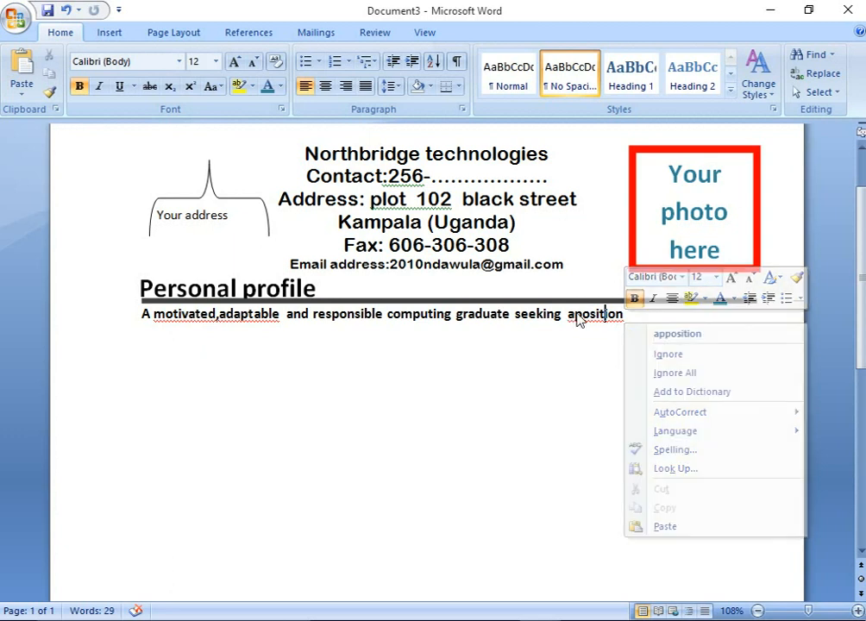
pyautogui.click(630, 322)
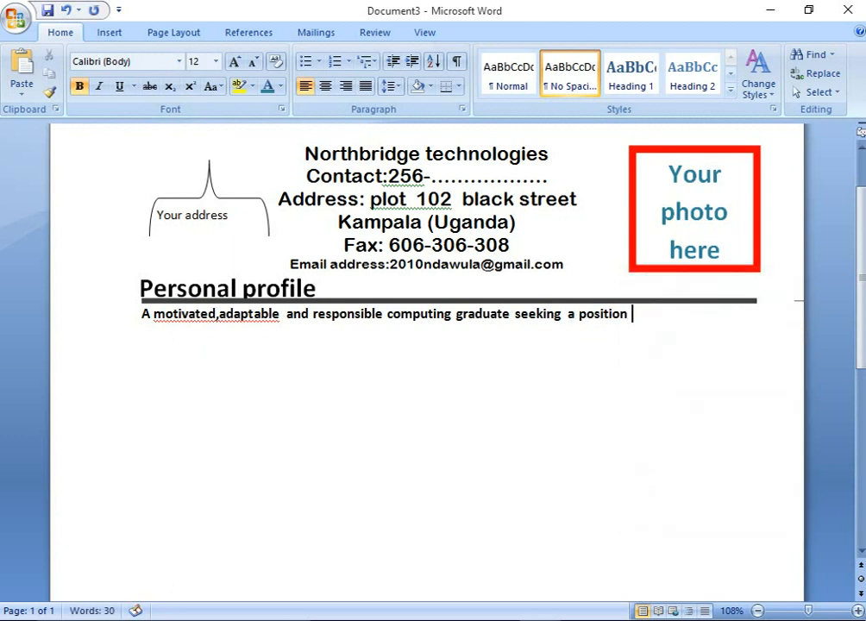
# Continue the profile sentence with "in an it position which utilize the professional and"
pyautogui.write('in a')
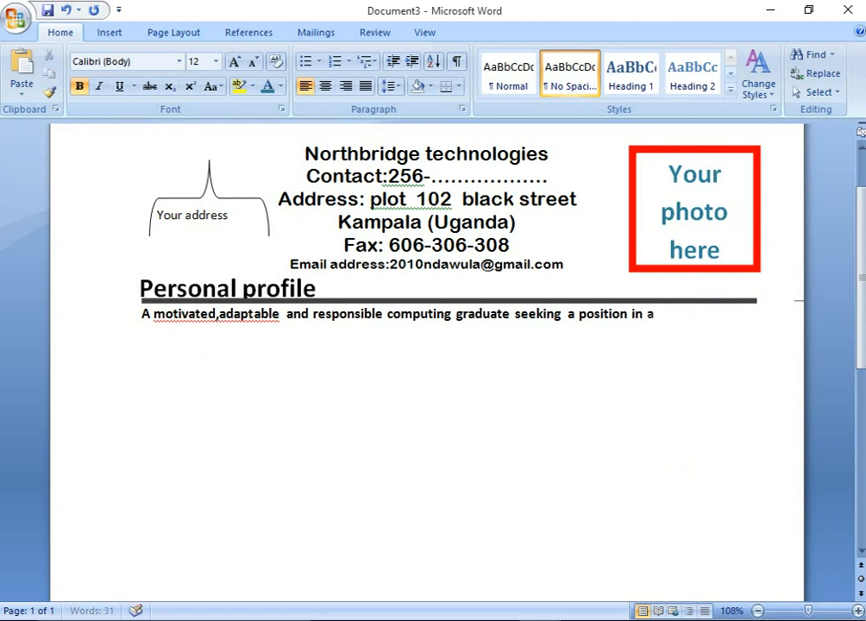
pyautogui.write('n i')
pyautogui.write('t')
pyautogui.write(' p')
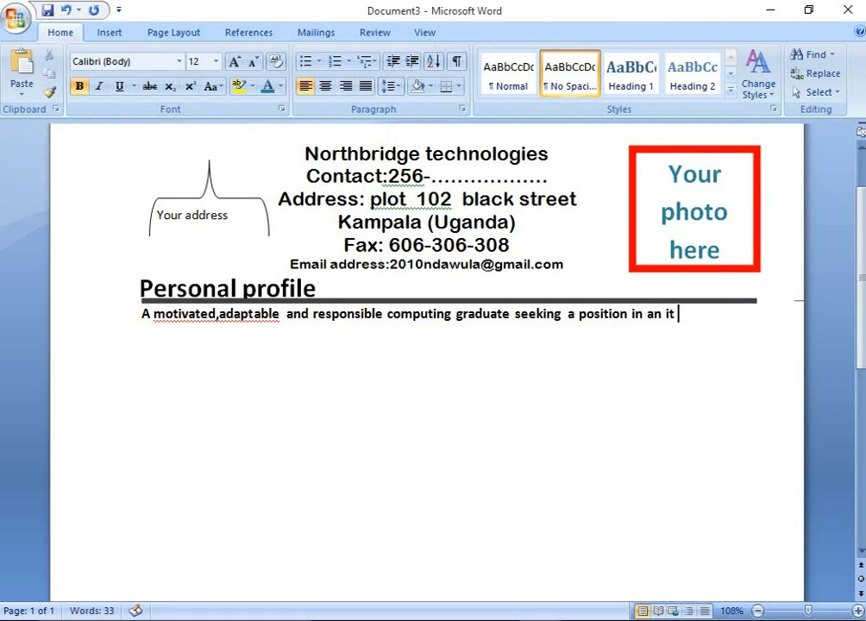
pyautogui.write('osition ')
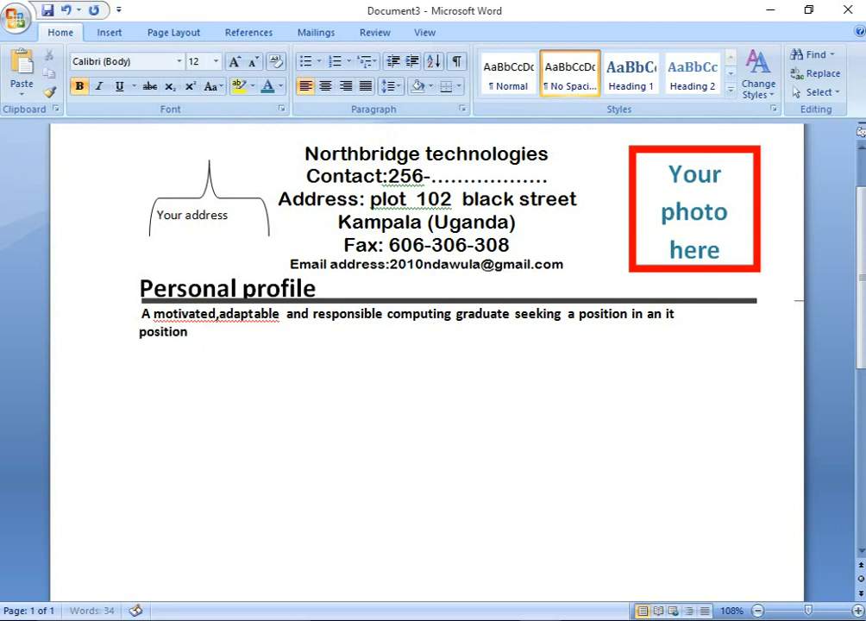
pyautogui.write('which uti')
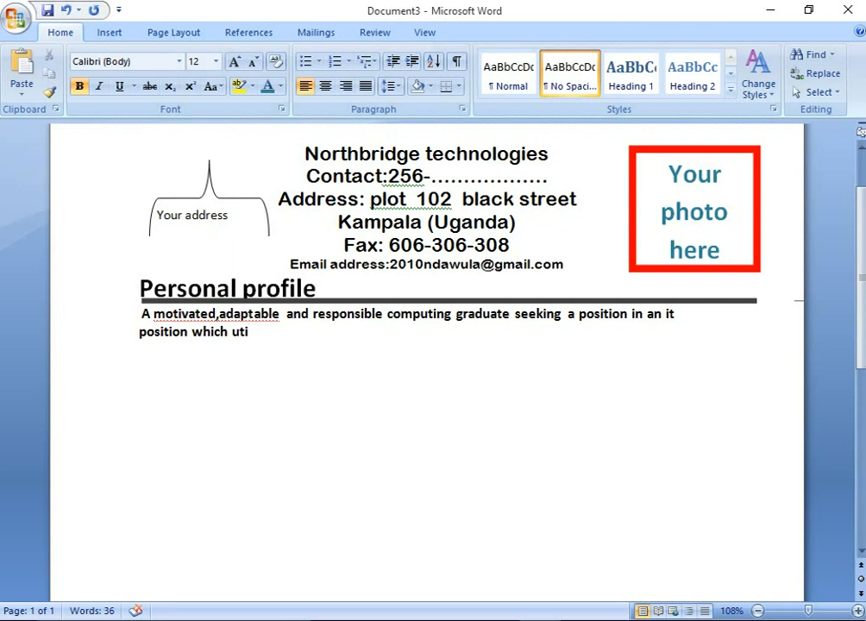
pyautogui.write('lise')
pyautogui.write(' the ')
pyautogui.write('pro')
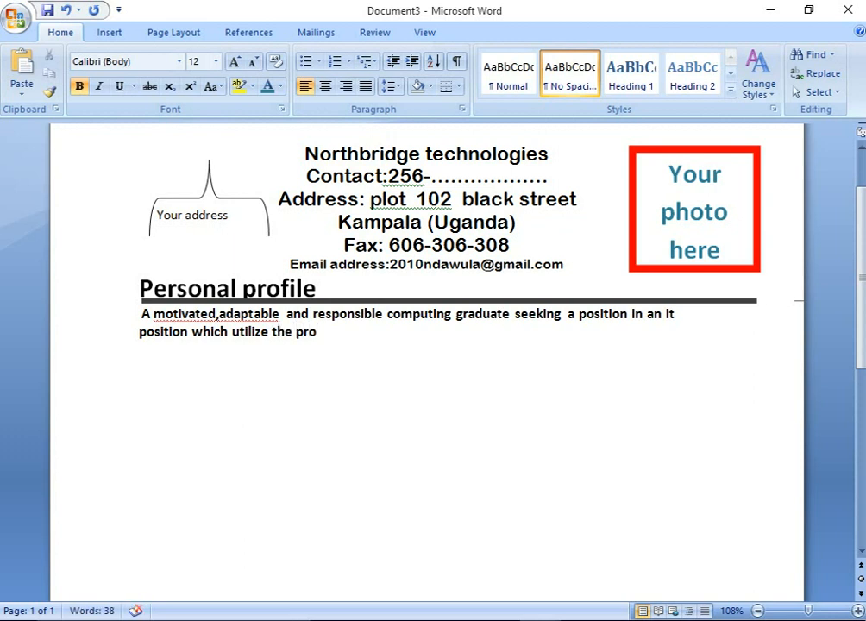
pyautogui.write('ffessio')
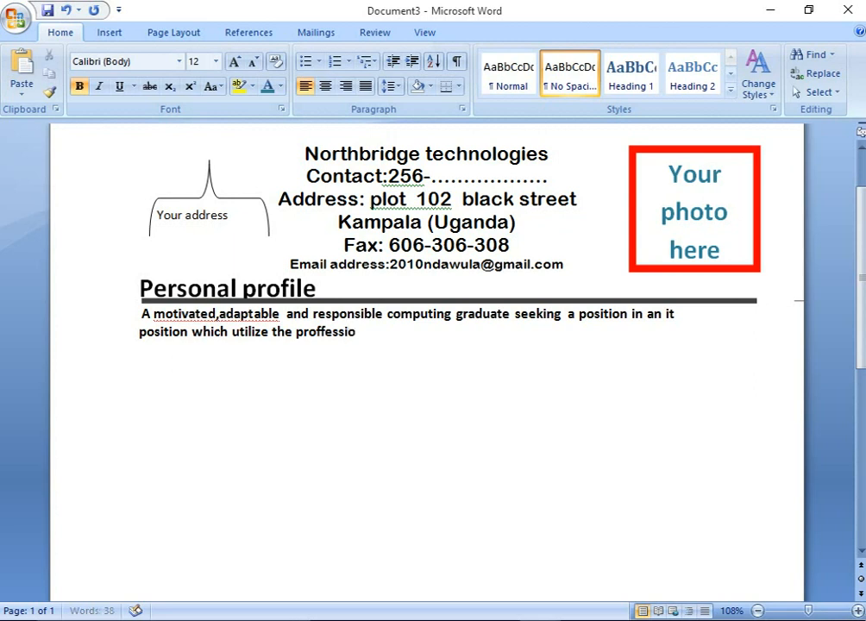
pyautogui.write('nal  and')
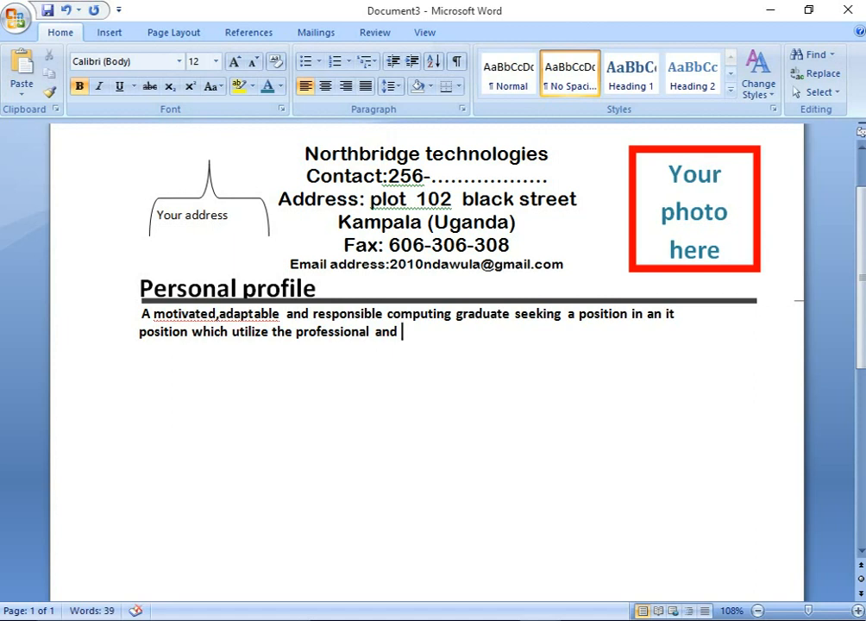
# Finish the profile sentence with "technical skills develop or acquire through the past working experience"
pyautogui.write(' techinic')
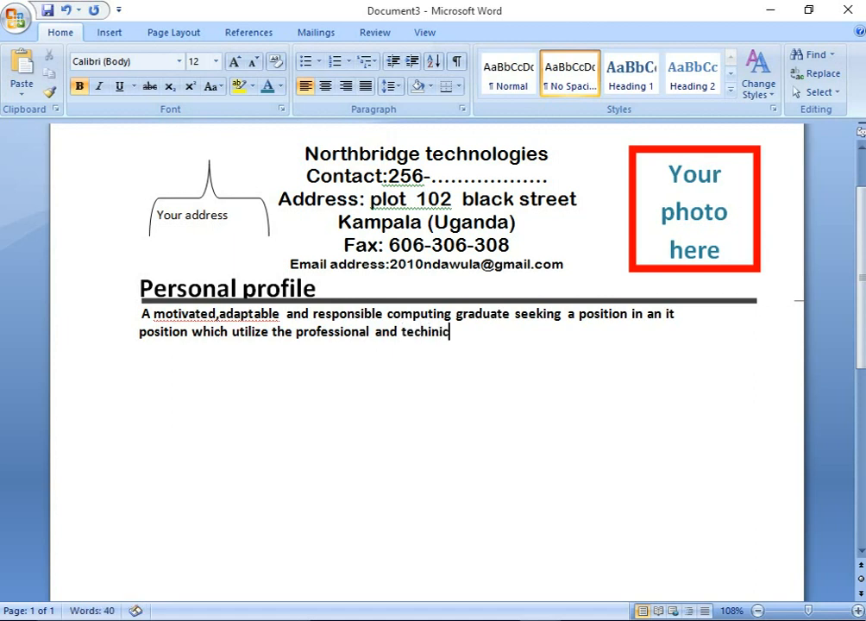
pyautogui.write('al ski')
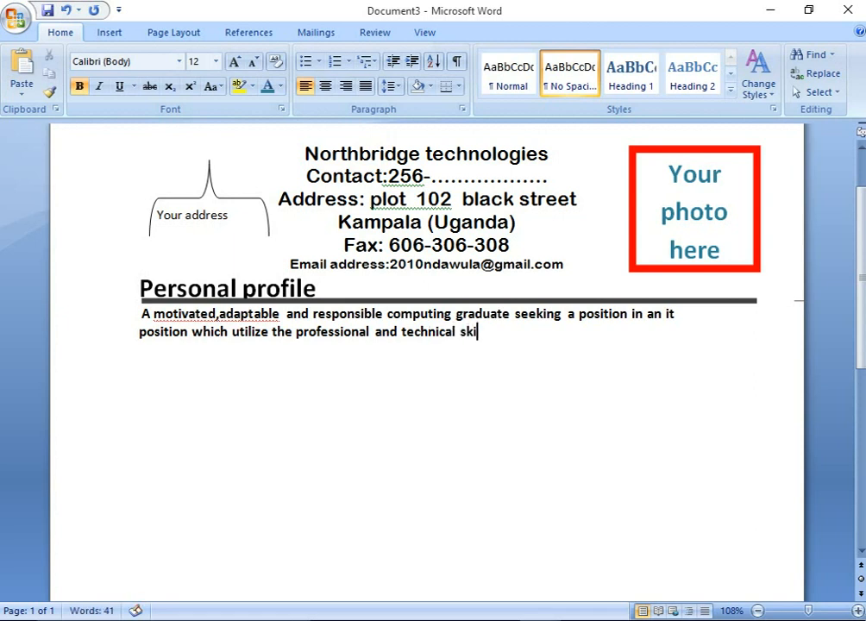
pyautogui.write('lls develop')
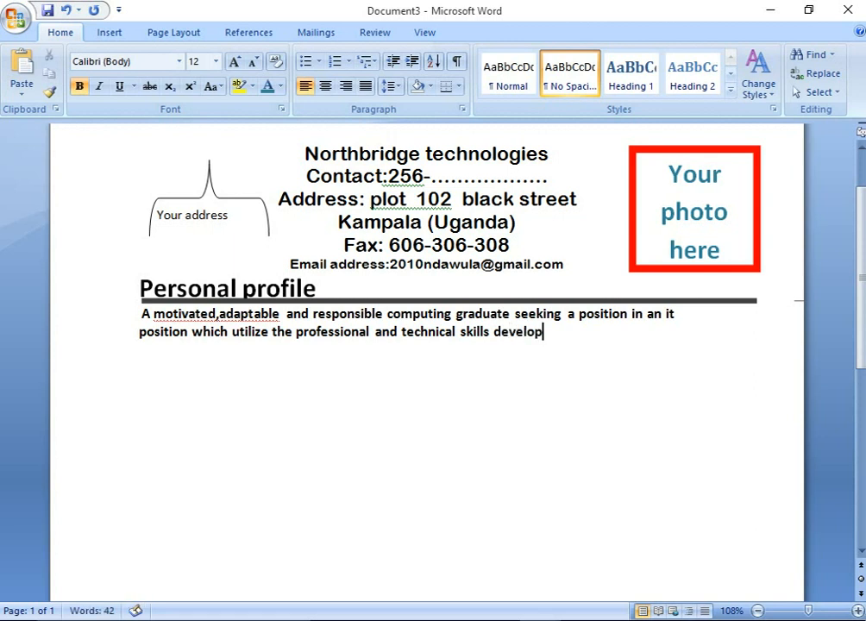
pyautogui.write(' or acqui')
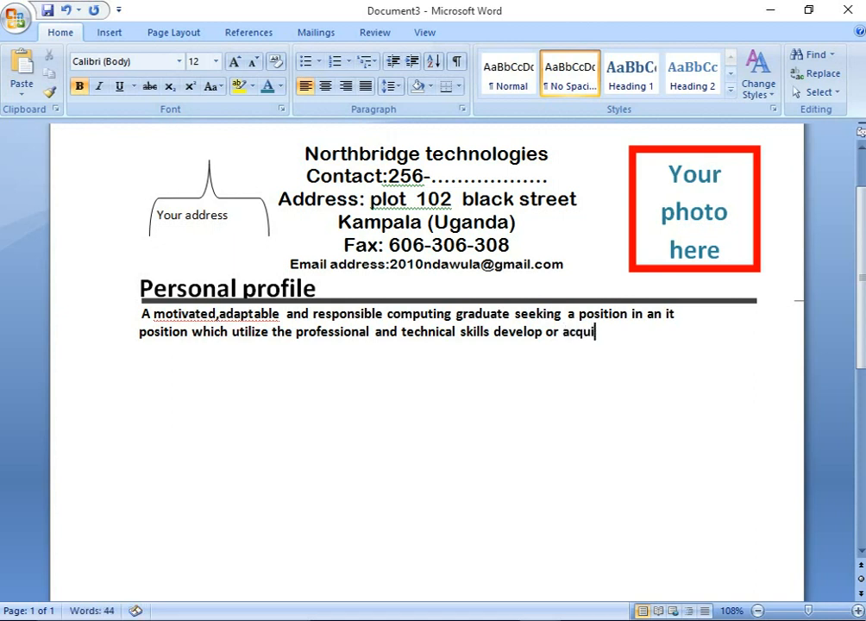
pyautogui.write('r')
pyautogui.write('e throu')
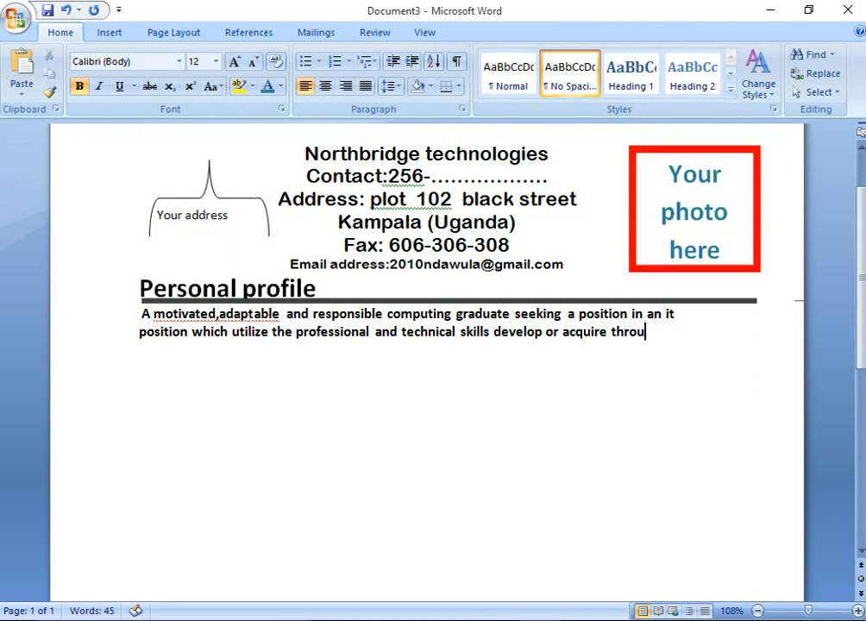
pyautogui.write('gh th')
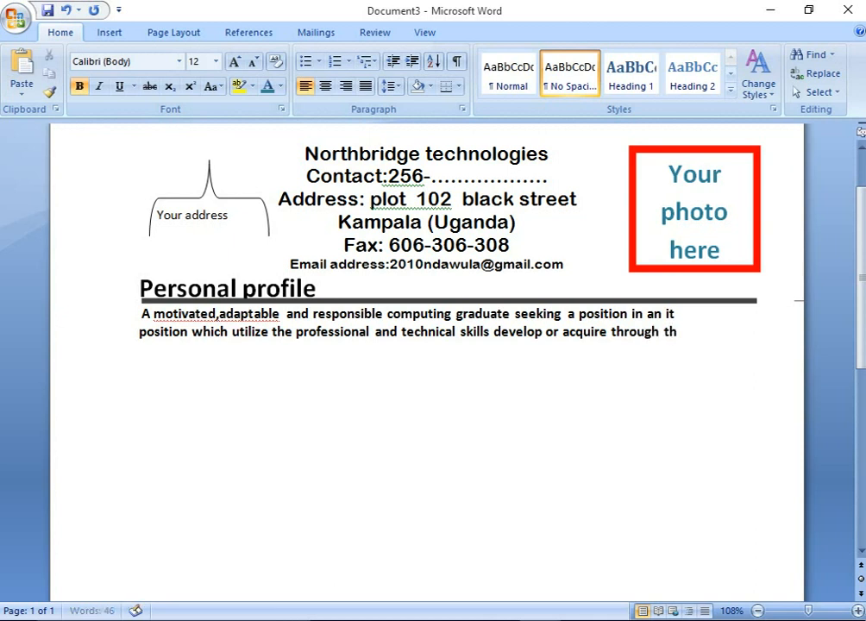
pyautogui.write('e pas')
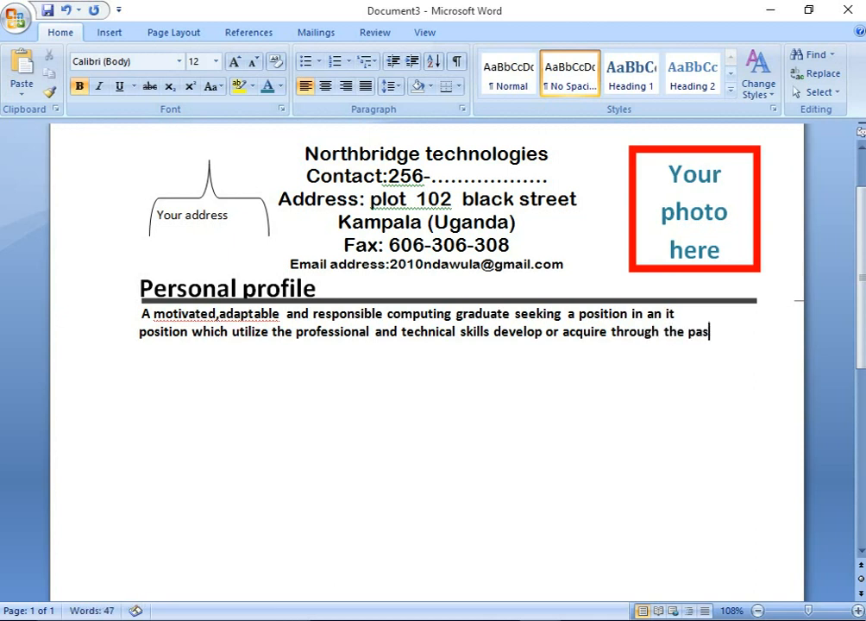
pyautogui.write('t working ')
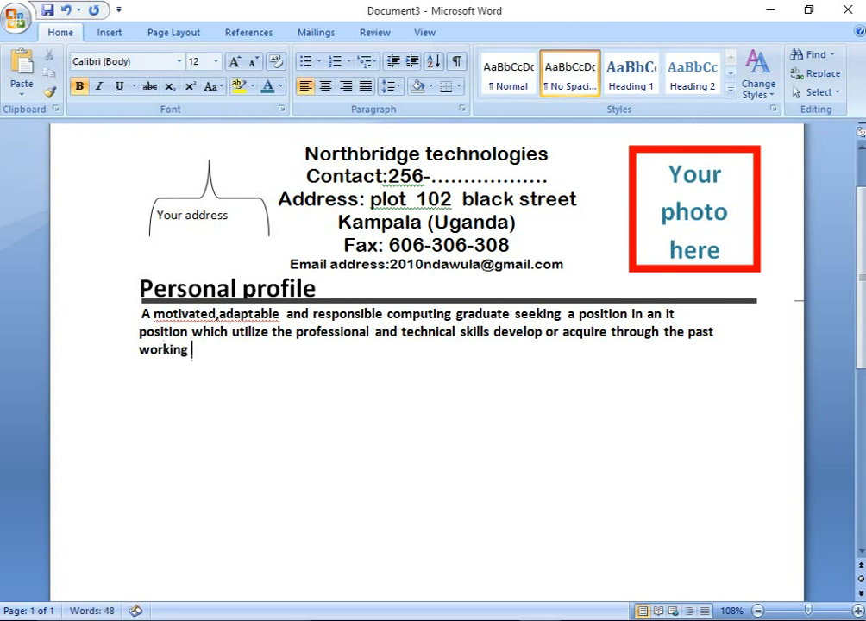
pyautogui.write('experience')
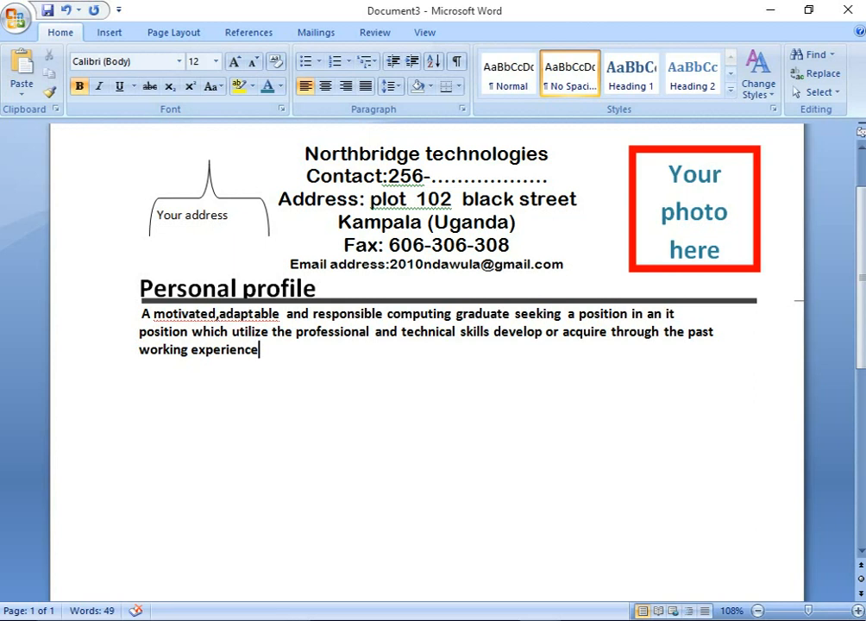
# Extend the "Personal profile" heading to read "Personal profile statement"
pyautogui.click(316, 287)
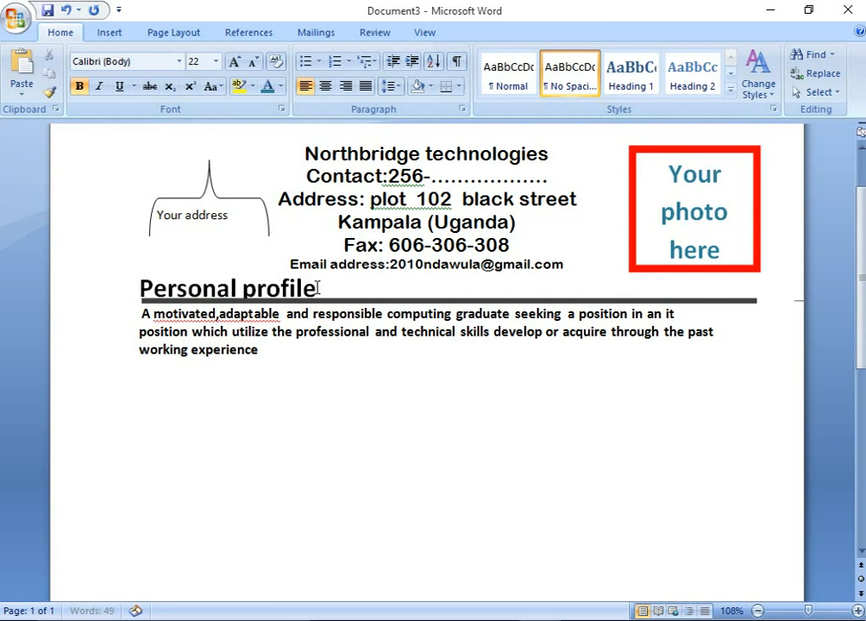
pyautogui.write('stat')
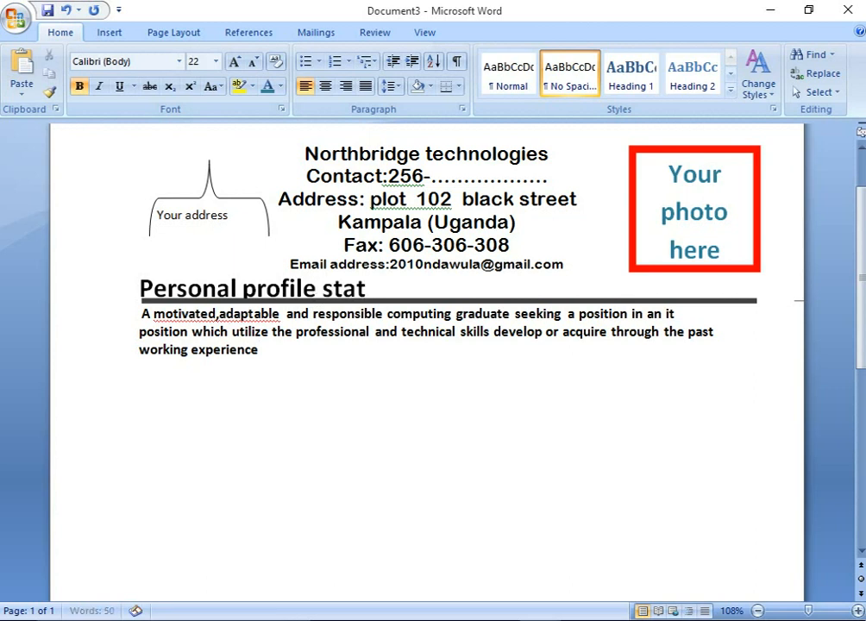
pyautogui.write('ement')
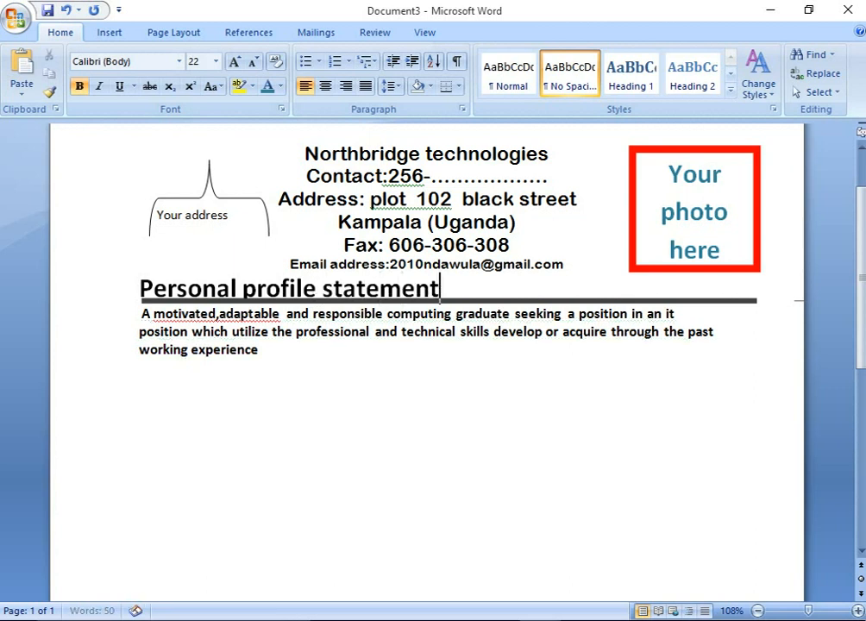
# Duplicate the thick line under the Personal profile statement heading and place the copy below the profile text
pyautogui.rightClick(207, 301)
pyautogui.click(244, 330)
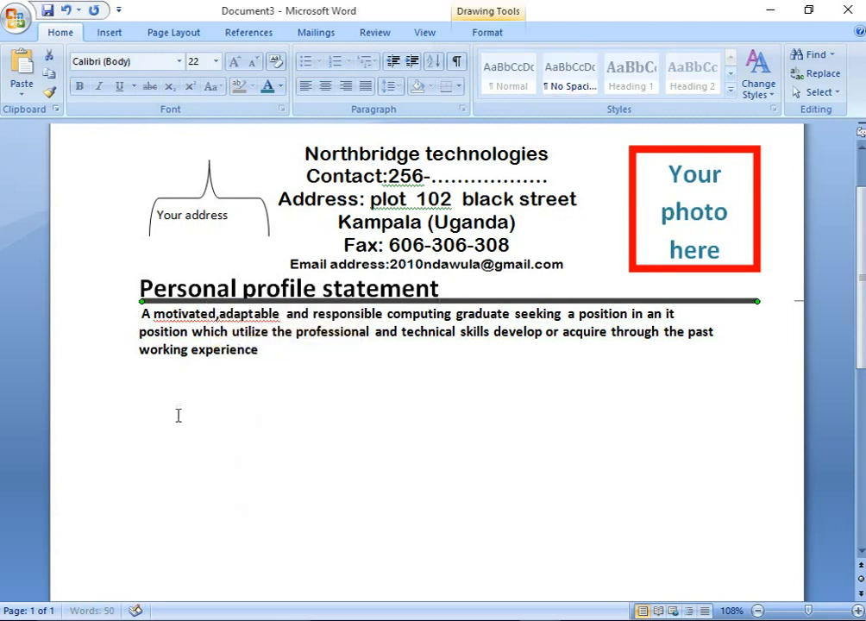
pyautogui.click(142, 405)
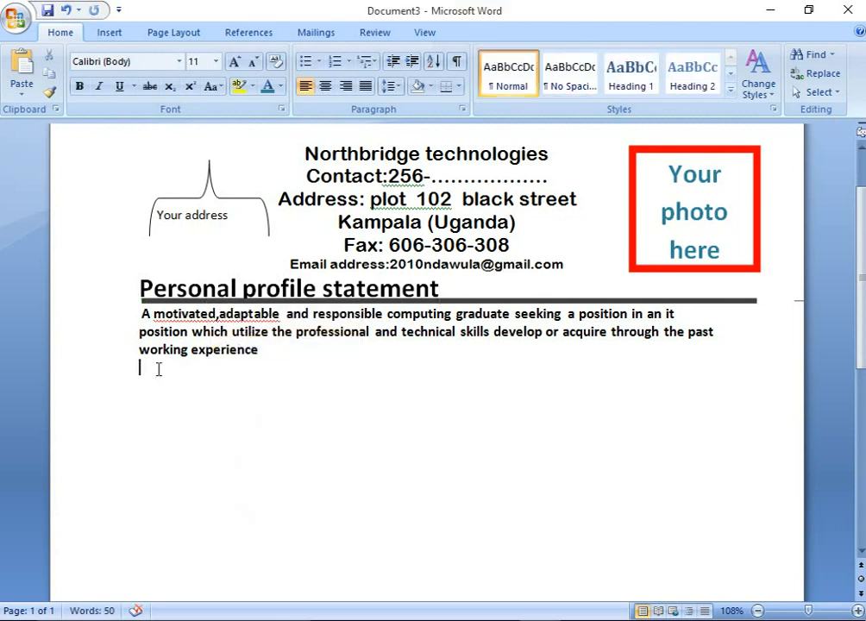
pyautogui.rightClick(158, 369)
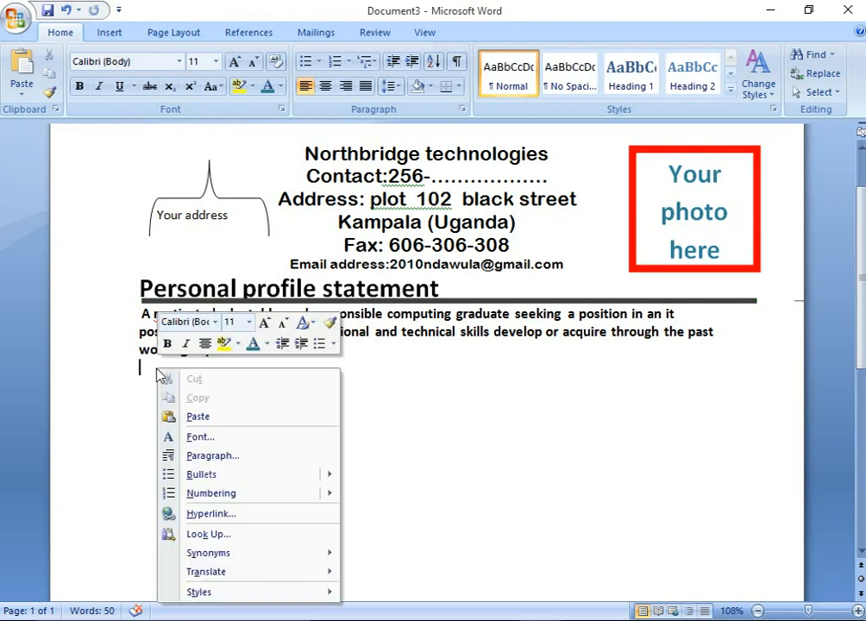
pyautogui.click(198, 413)
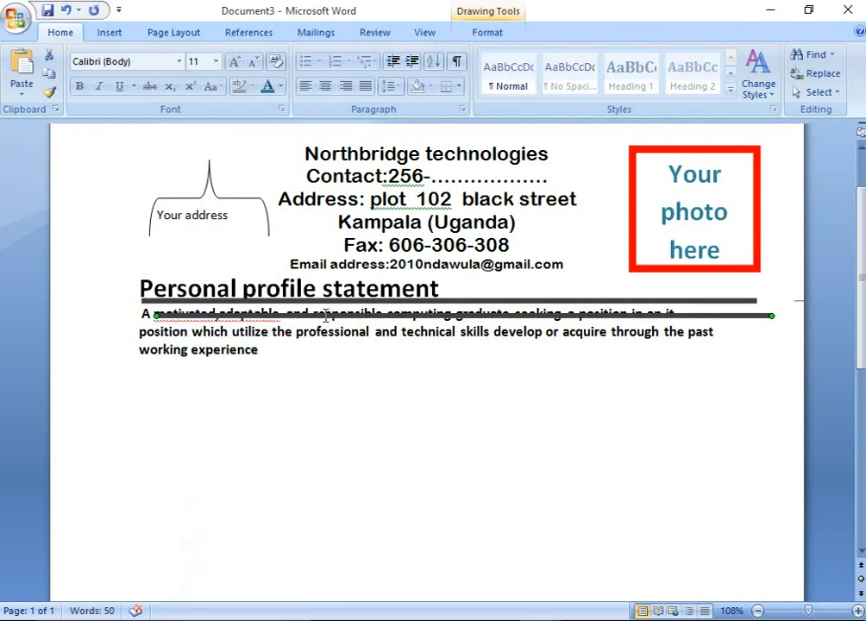
pyautogui.moveTo(308, 316); pyautogui.dragTo(282, 410)
# Add the text "achievements" on the empty line between the profile text and the copied line
pyautogui.click(146, 369)
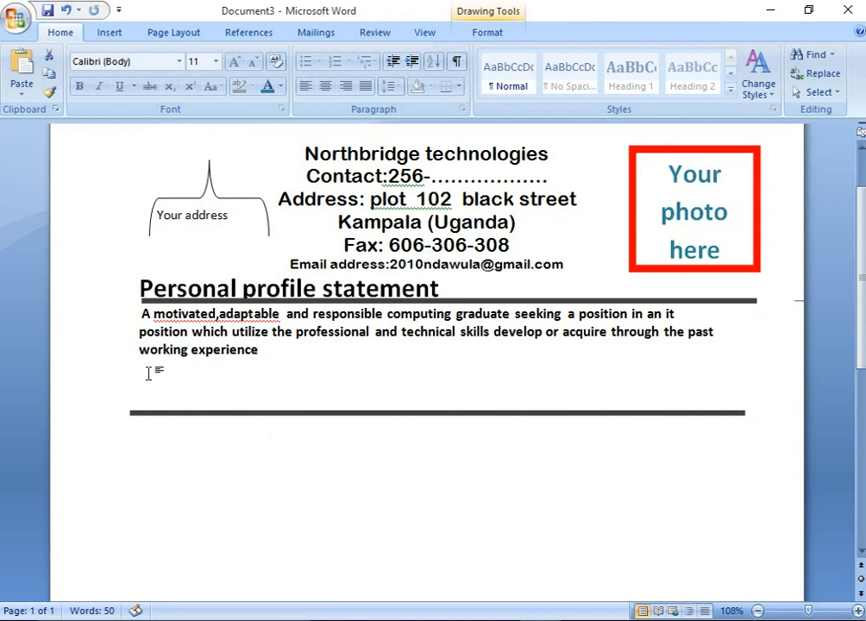
pyautogui.write('a')
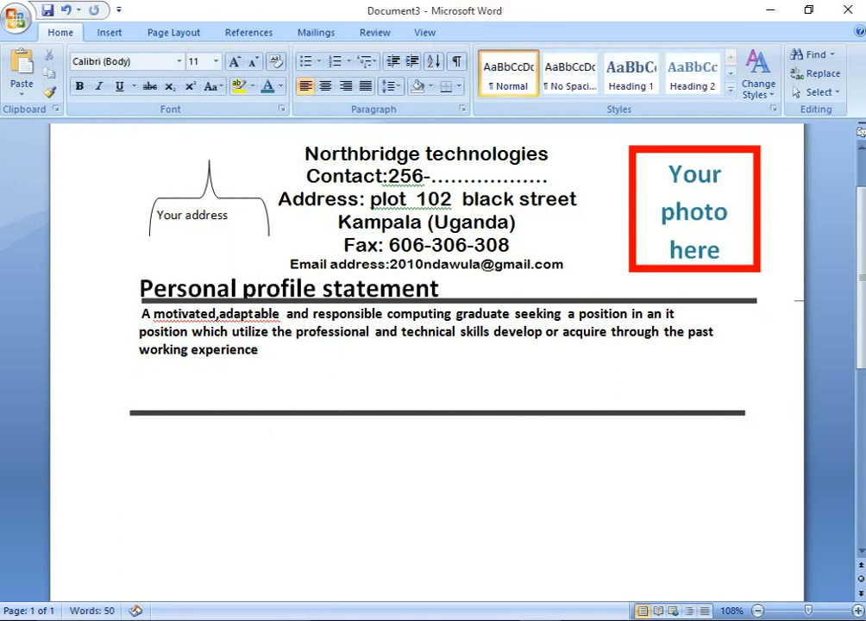
pyautogui.write('chievements')
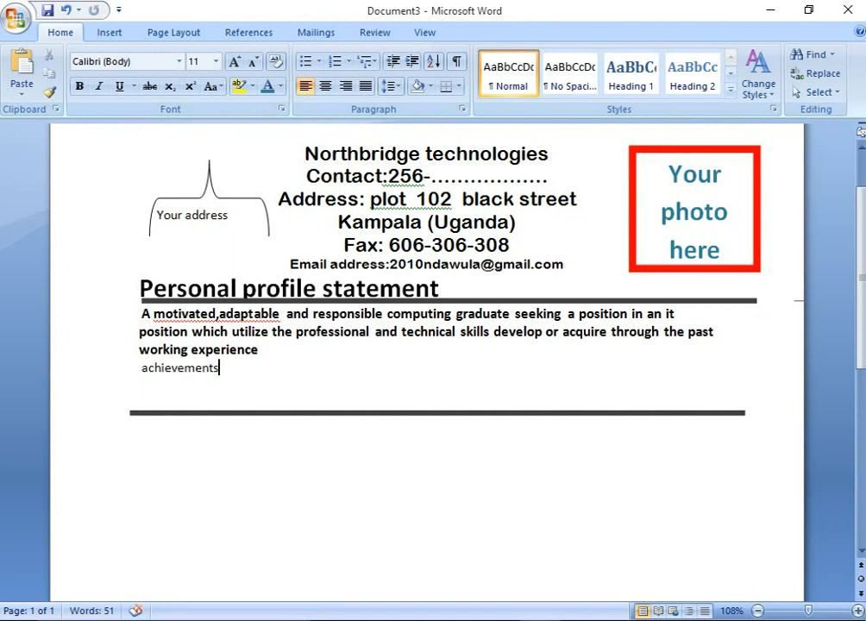
# Format the "achievements" text as bold and enlarge it to font size 22
pyautogui.moveTo(226, 372); pyautogui.dragTo(132, 355)
pyautogui.click(78, 86)
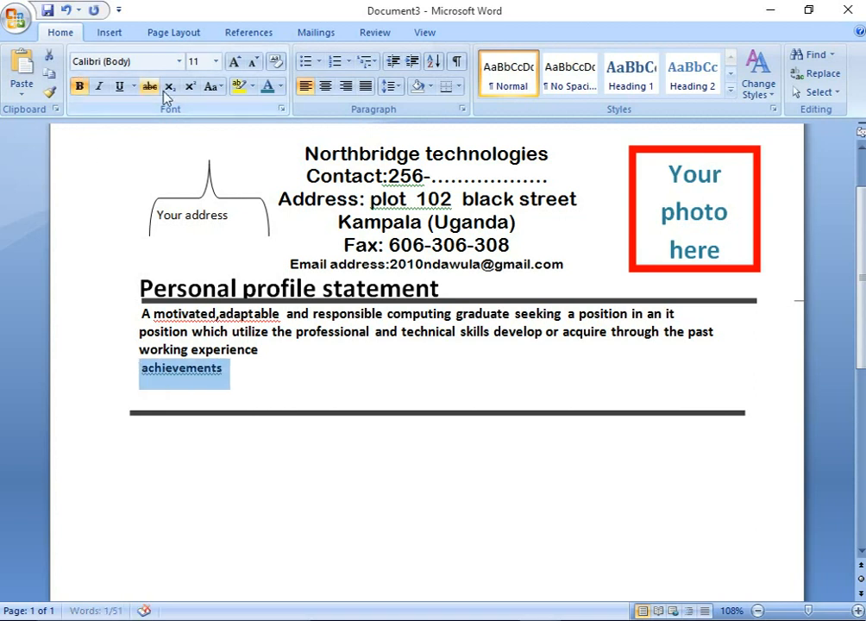
pyautogui.click(232, 64)
pyautogui.click(233, 64)
pyautogui.click(232, 64)
pyautogui.click(232, 64)
pyautogui.click(233, 64)
pyautogui.click(233, 64)
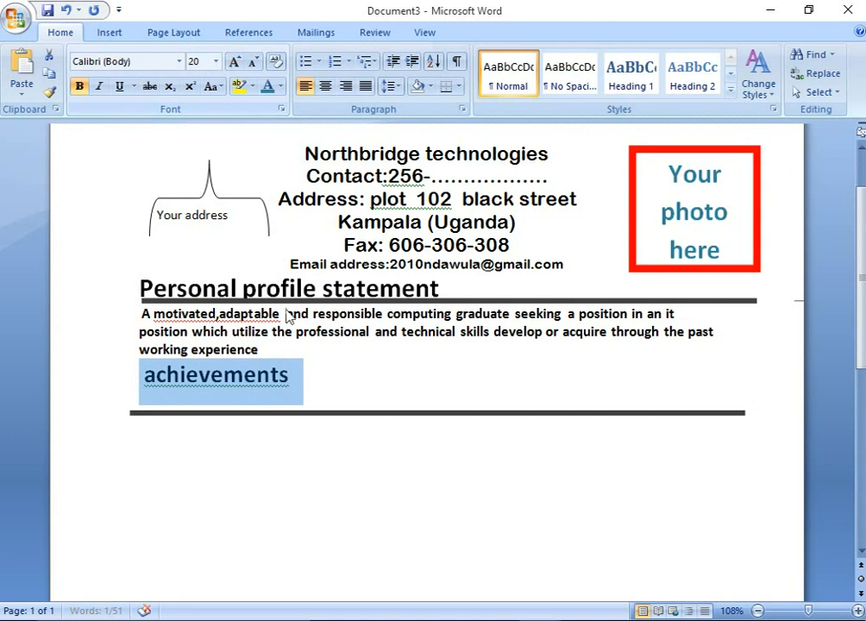
pyautogui.click(233, 63)
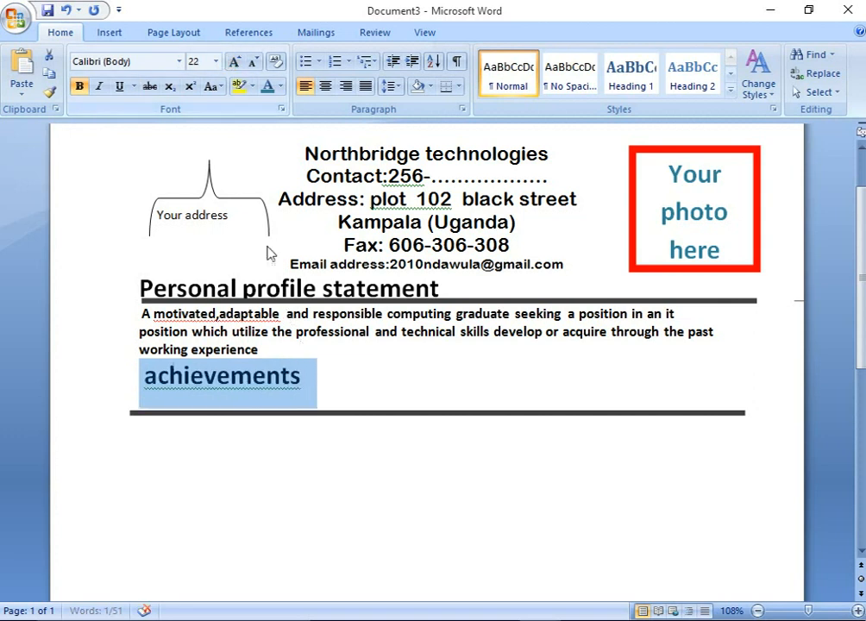
# Align the copied line directly beneath the achievements heading and change the heading's first letter to uppercase
pyautogui.moveTo(319, 412)
pyautogui.mouseDown()
pyautogui.moveTo(337, 391)
pyautogui.moveTo(326, 397)
pyautogui.mouseUp()
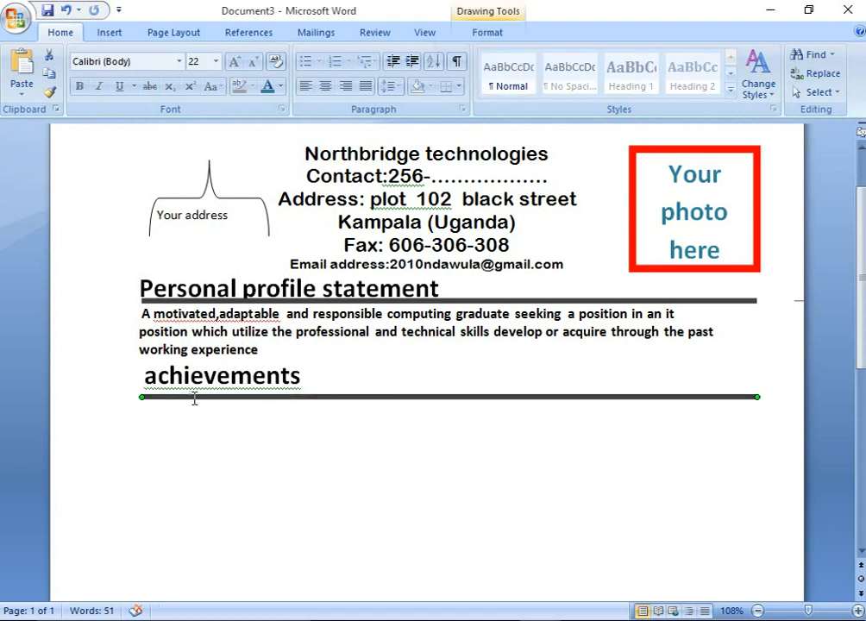
pyautogui.moveTo(194, 396); pyautogui.dragTo(191, 393)
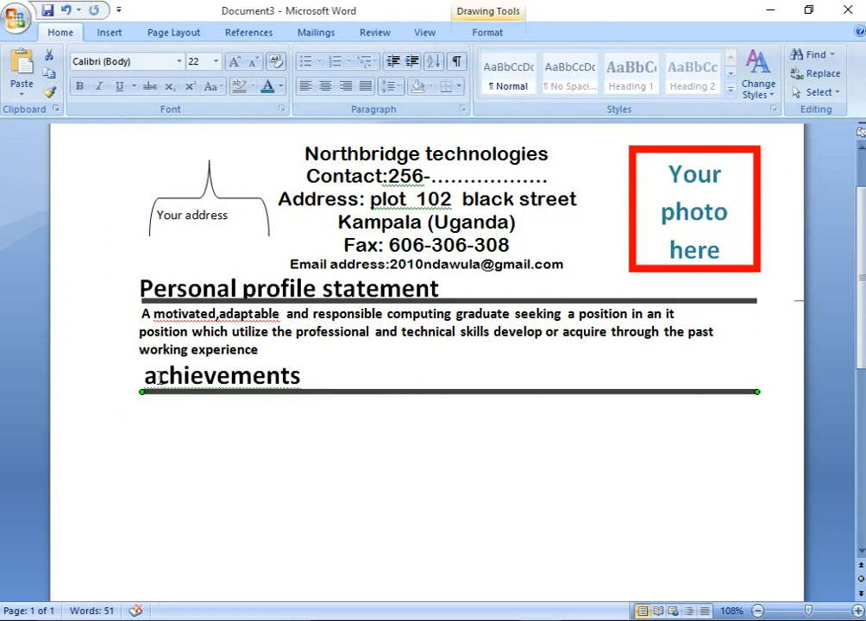
pyautogui.click(142, 376)
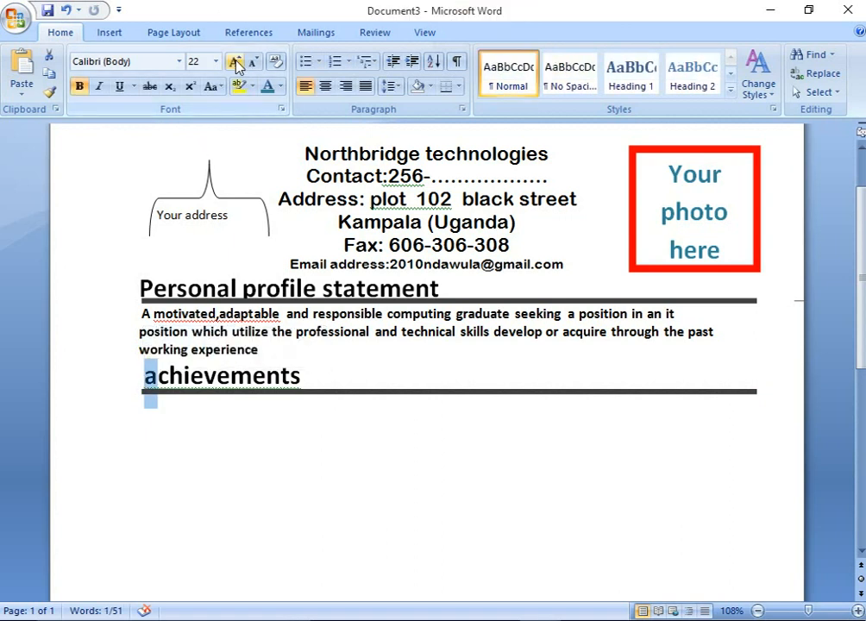
pyautogui.click(280, 86)
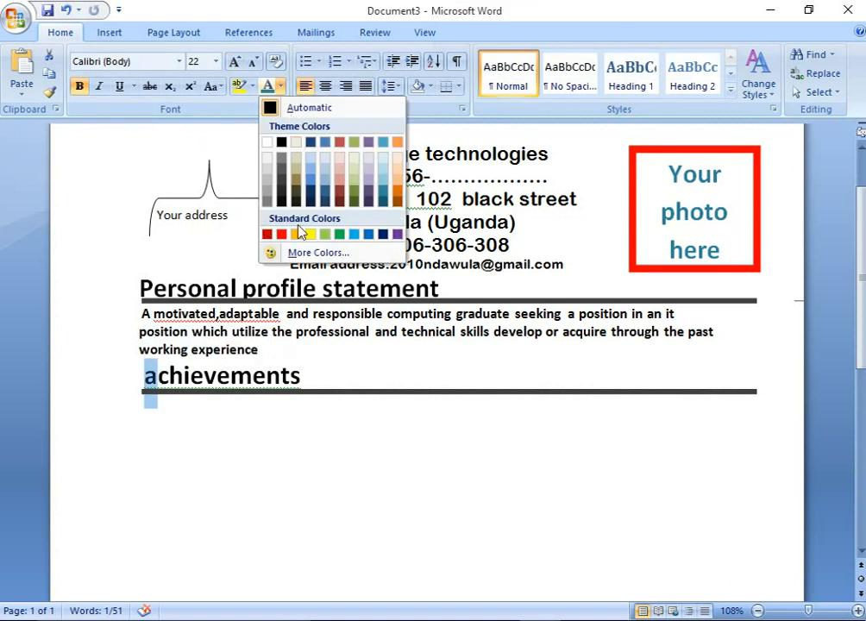
pyautogui.click(220, 88)
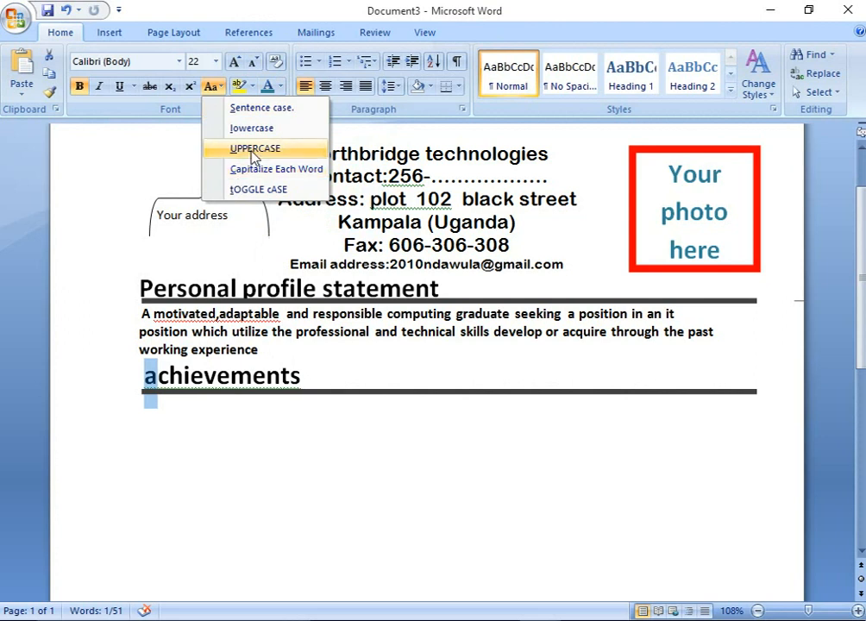
pyautogui.click(251, 148)
pyautogui.click(226, 440)
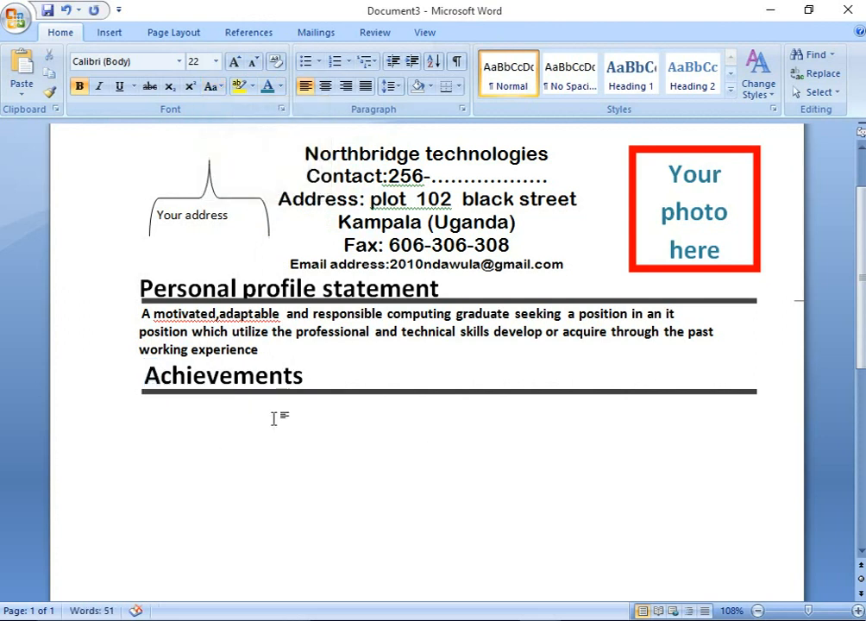
# Add the line "Employee of the month for two consecutive month" beneath the Achievements heading line
pyautogui.click(253, 430)
pyautogui.press('Return')
pyautogui.write('emplo')
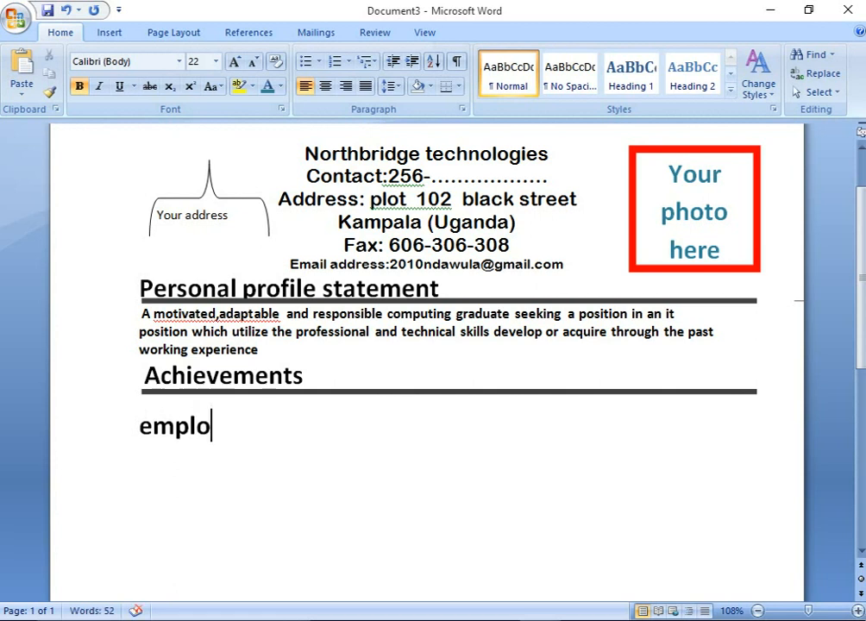
pyautogui.write('yee of')
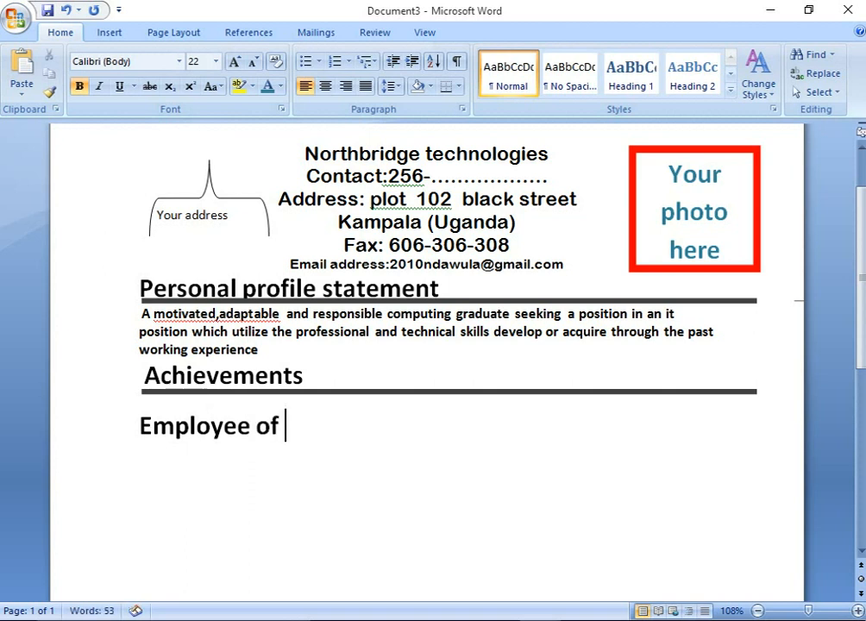
pyautogui.write(' the mont')
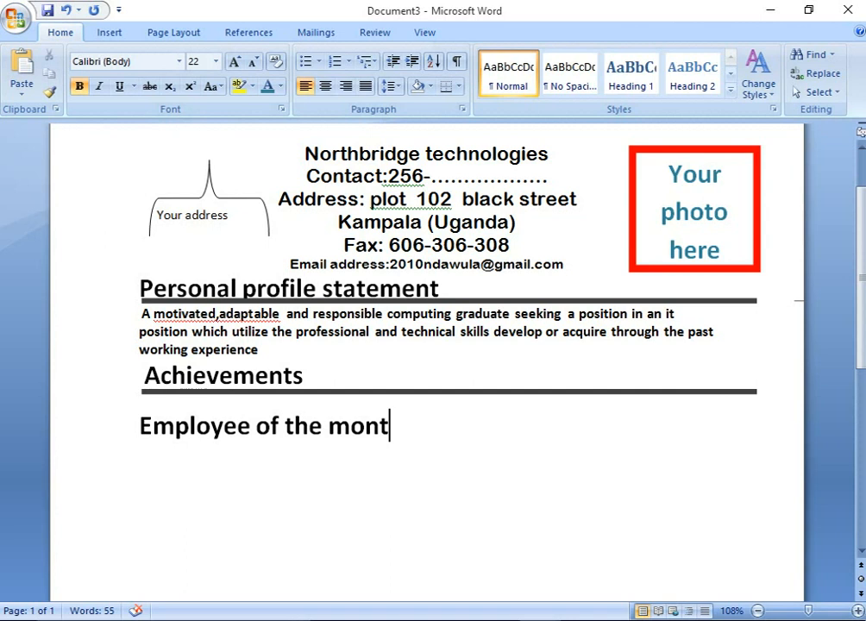
pyautogui.write('h f')
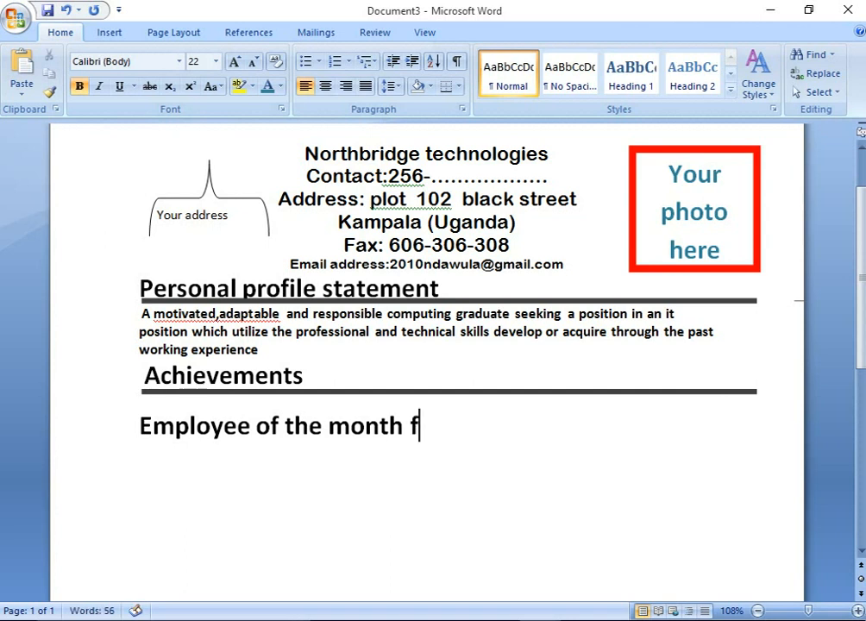
pyautogui.write('or two con')
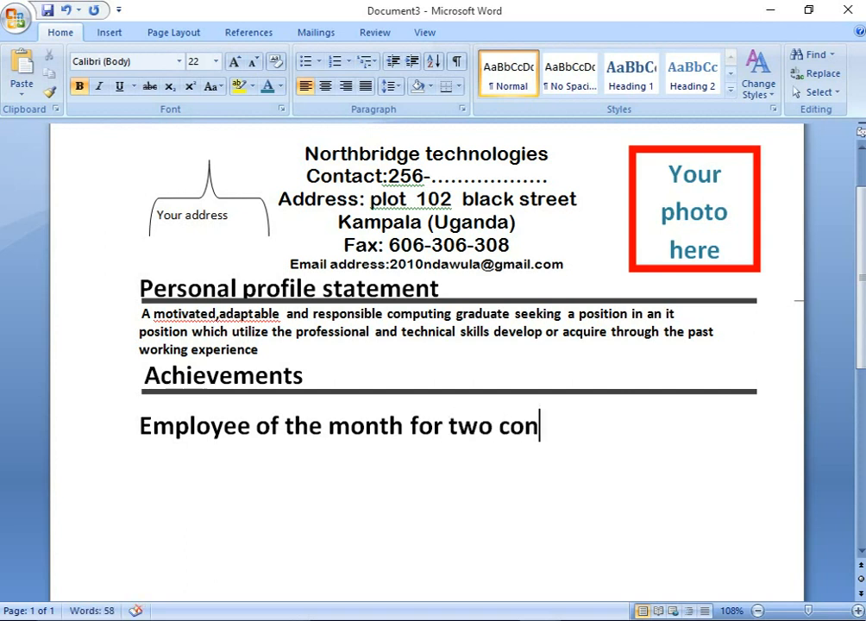
pyautogui.write('secur')
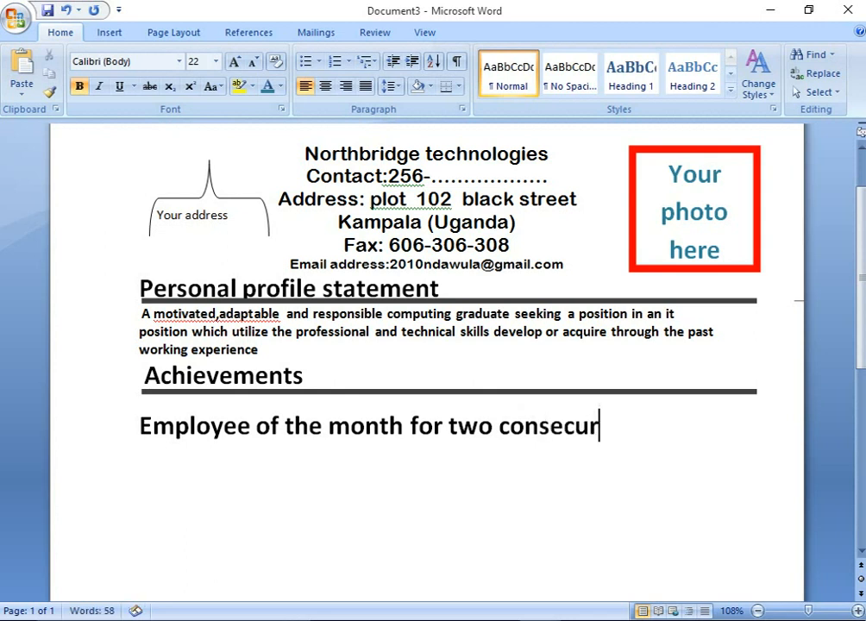
pyautogui.press('BackSpace')
pyautogui.write('tiv')
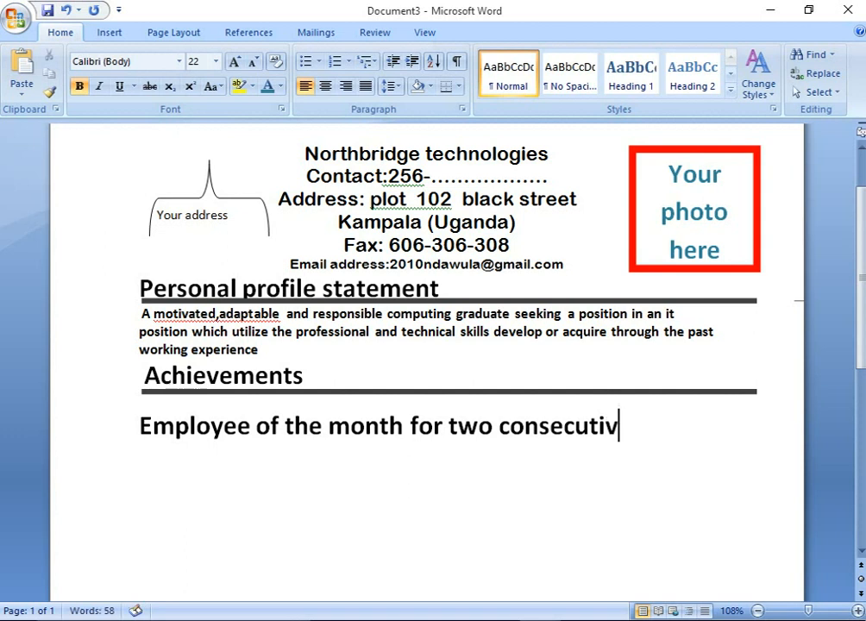
pyautogui.write('e mon')
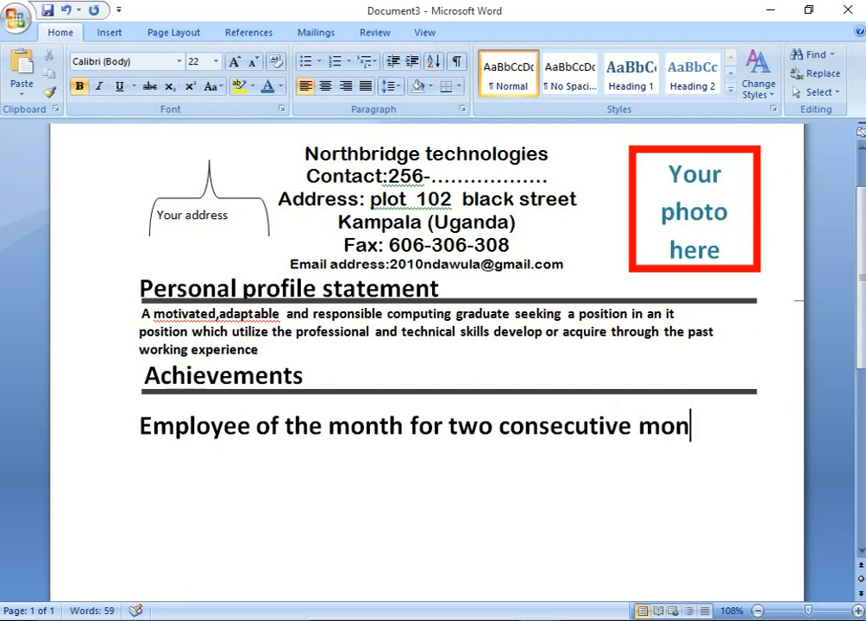
pyautogui.write('tg')
pyautogui.press('BackSpace')
pyautogui.write('h')
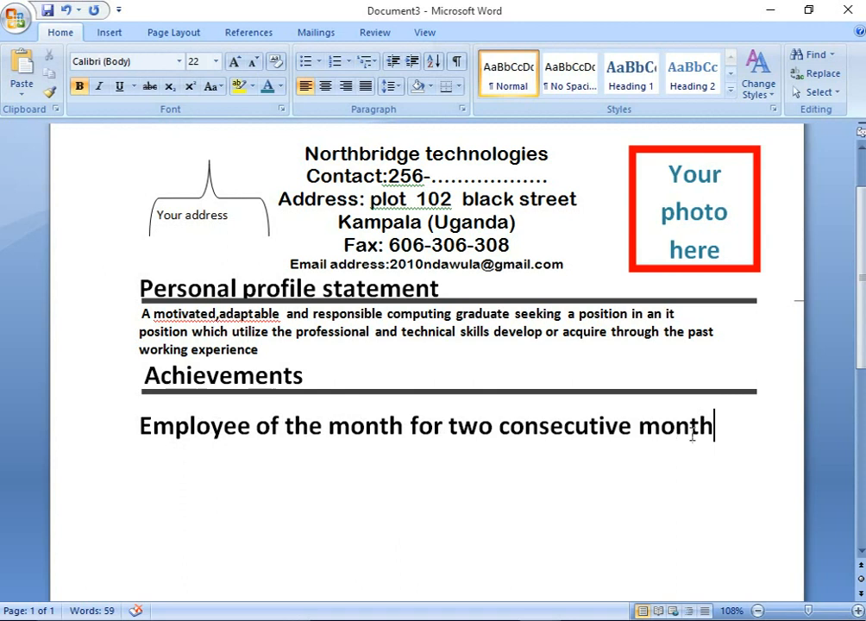
# Add "Coach of session" as a second achievement on a new line
pyautogui.press('Return')
pyautogui.write('co')
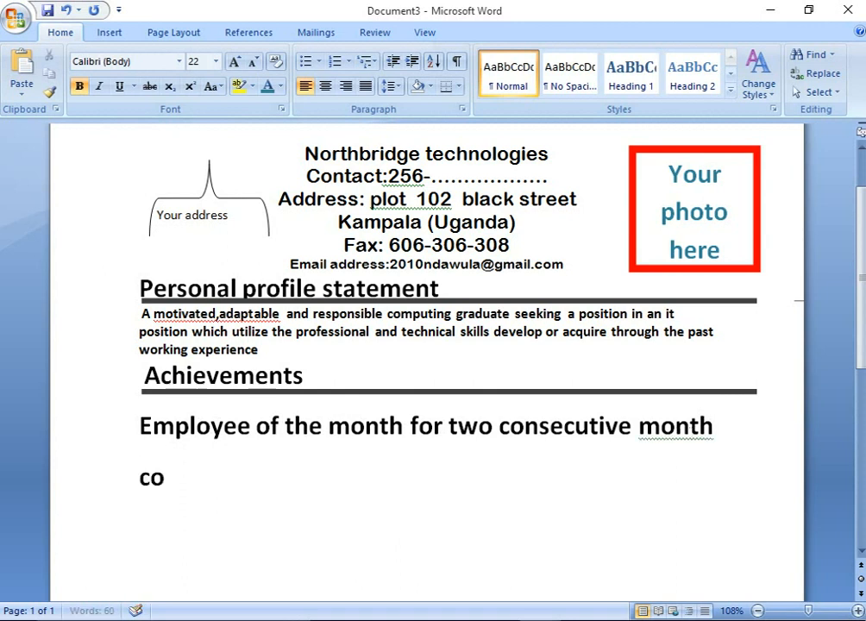
pyautogui.write('ach ')
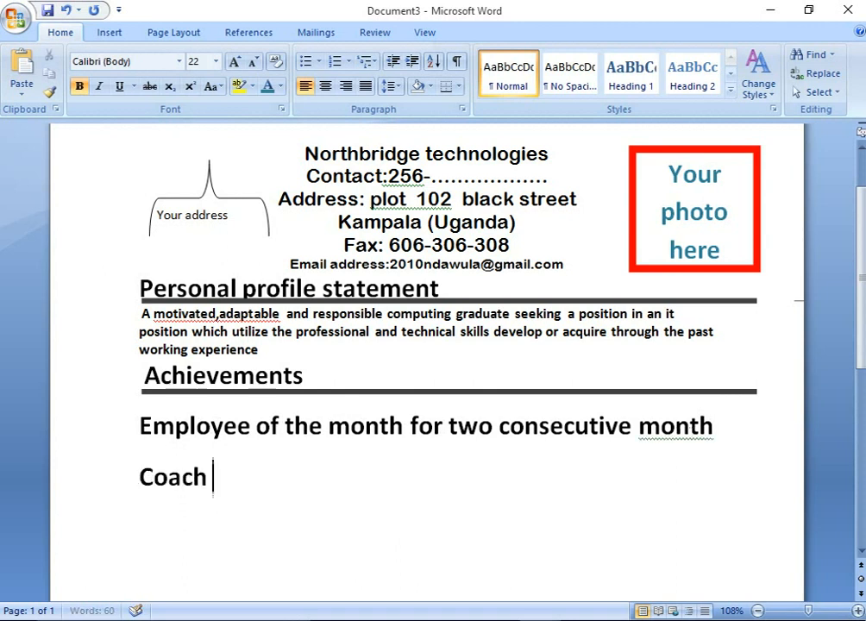
pyautogui.write('of e')
pyautogui.press('BackSpace')
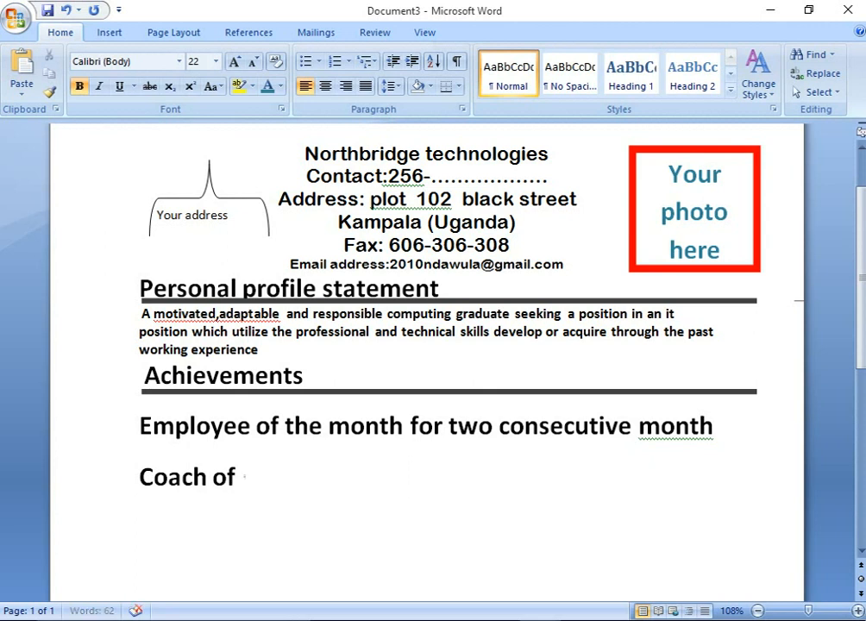
pyautogui.write('ses')
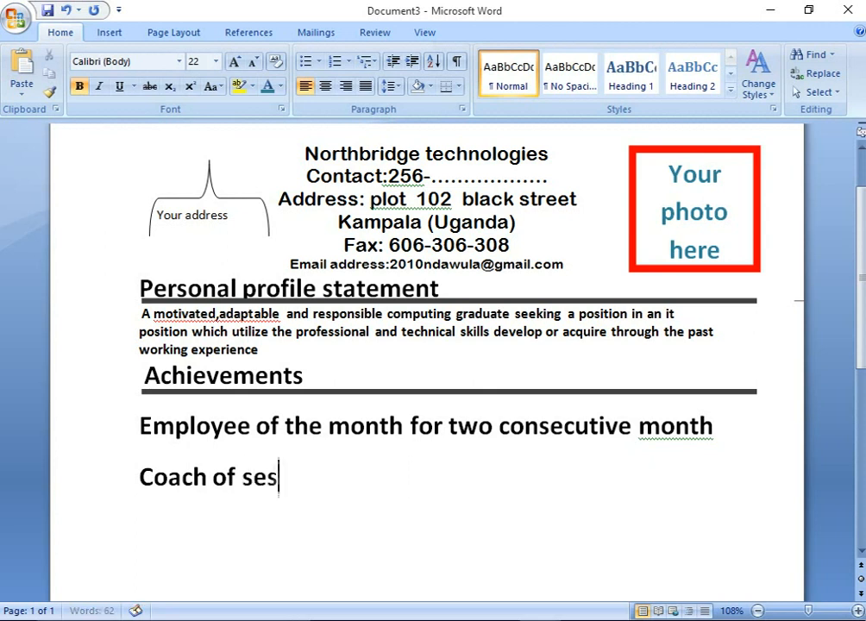
pyautogui.write('sion')
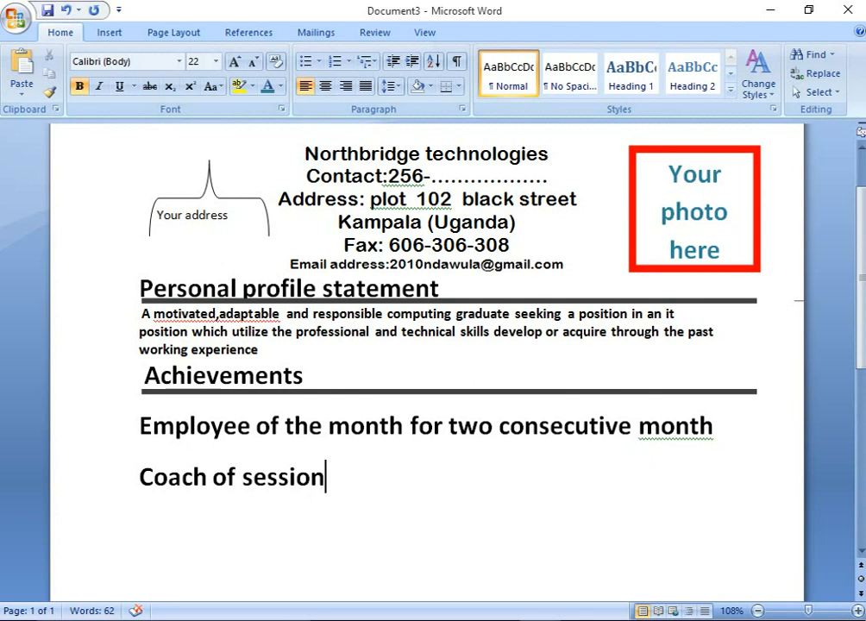
# Add "Member of the continental students ict league" as a third achievement on a new line
pyautogui.press('Return')
pyautogui.write('m')
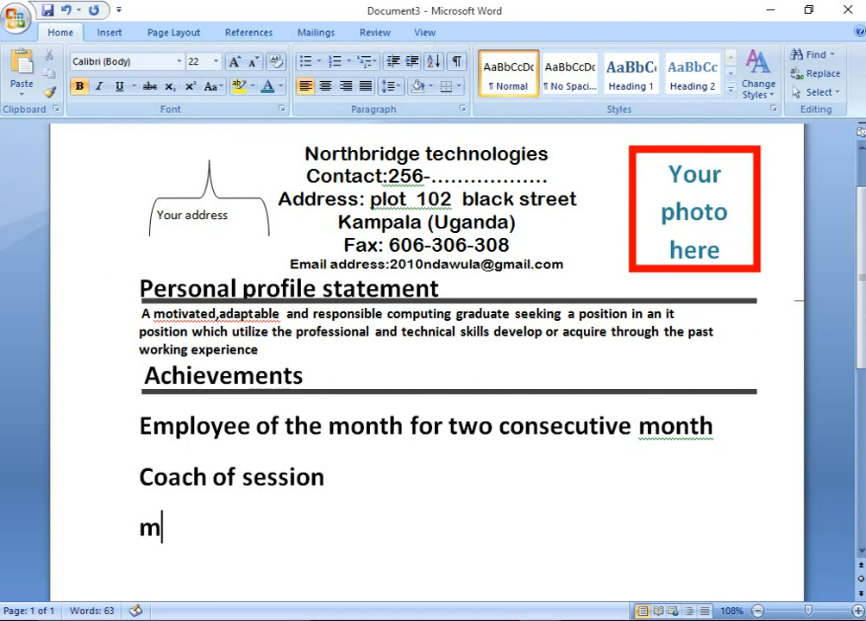
pyautogui.write('ember')
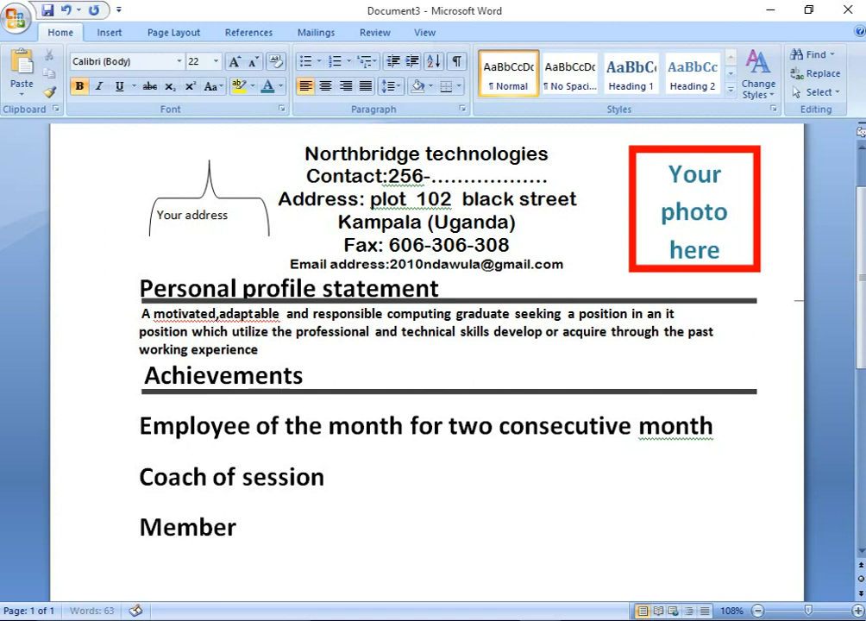
pyautogui.write(' of th')
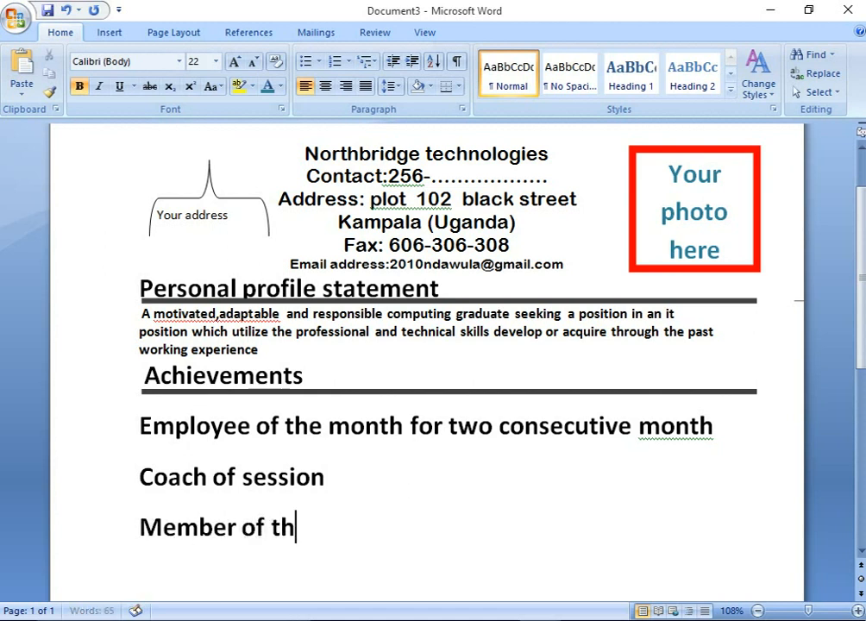
pyautogui.write('e cont')
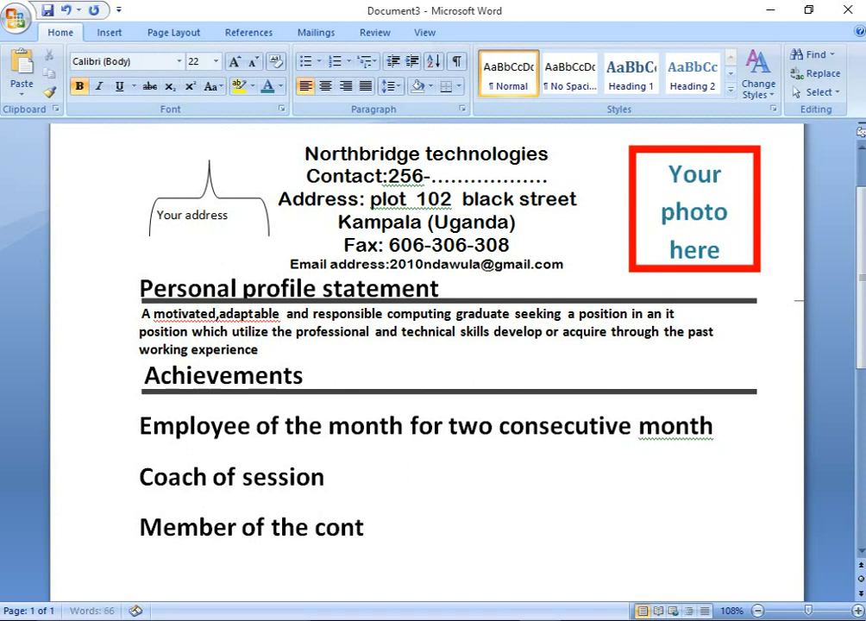
pyautogui.write('inen')
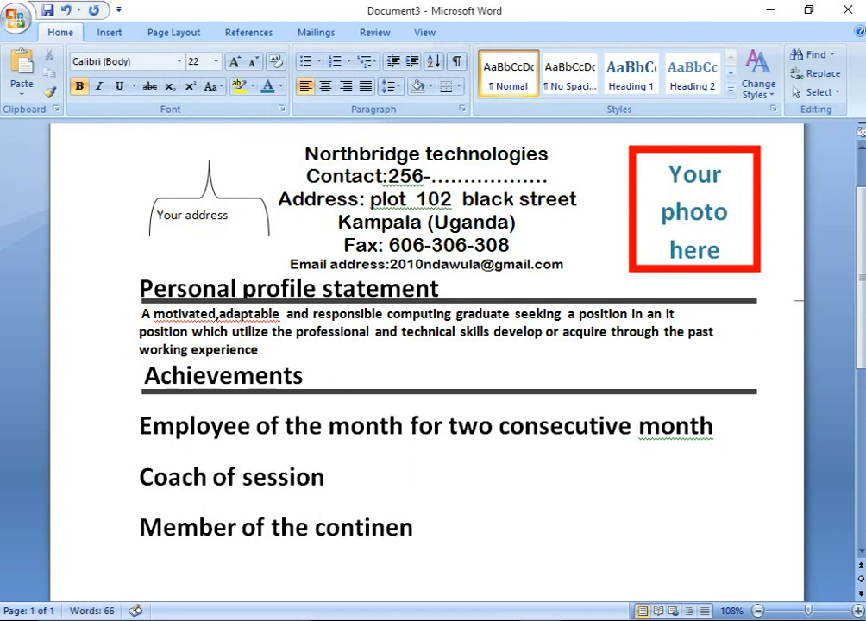
pyautogui.write('tal stude')
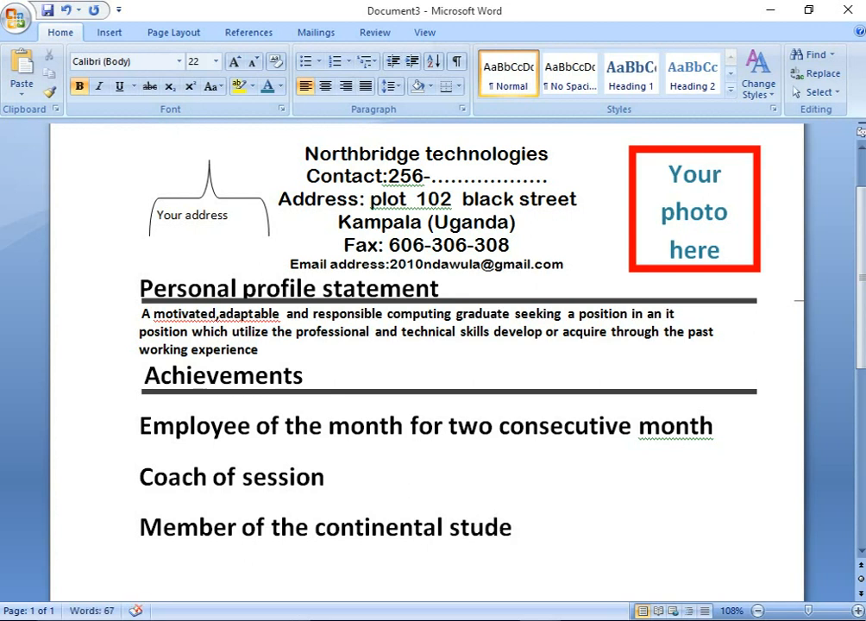
pyautogui.write('nts i')
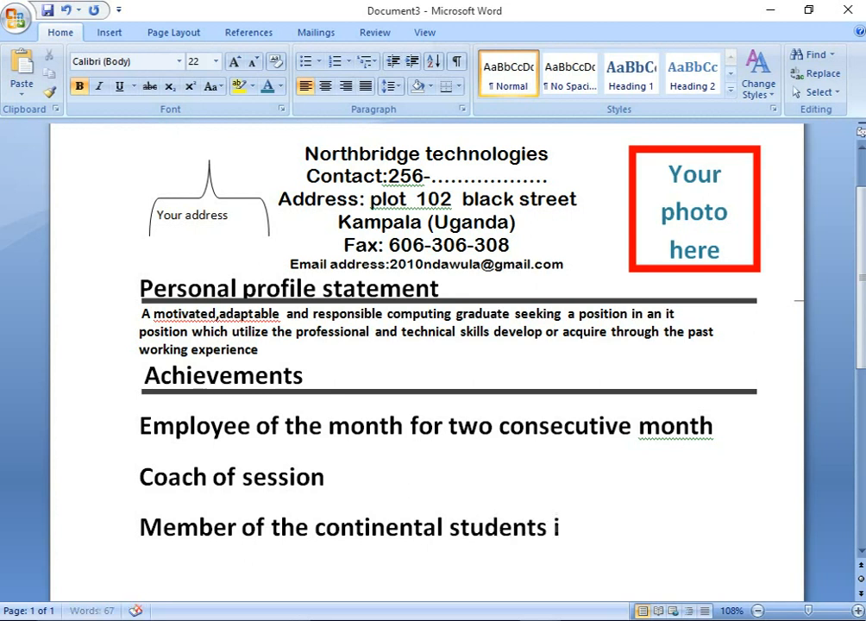
pyautogui.write('ct')
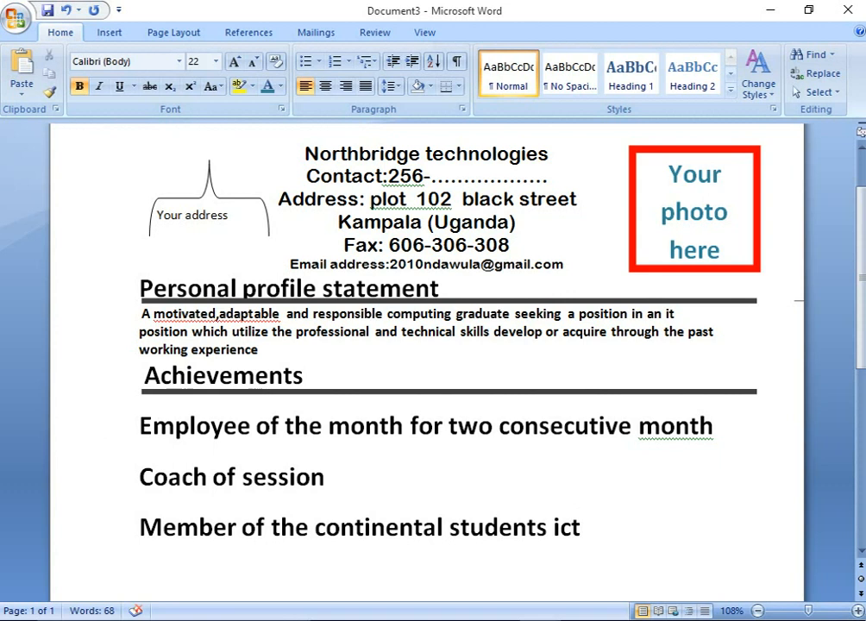
pyautogui.write(' leag')
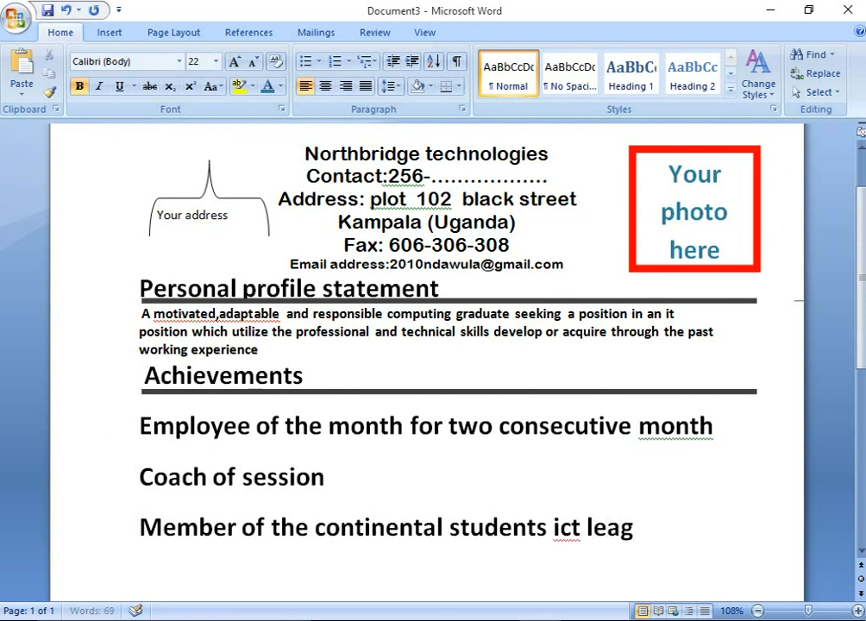
pyautogui.write('ue')
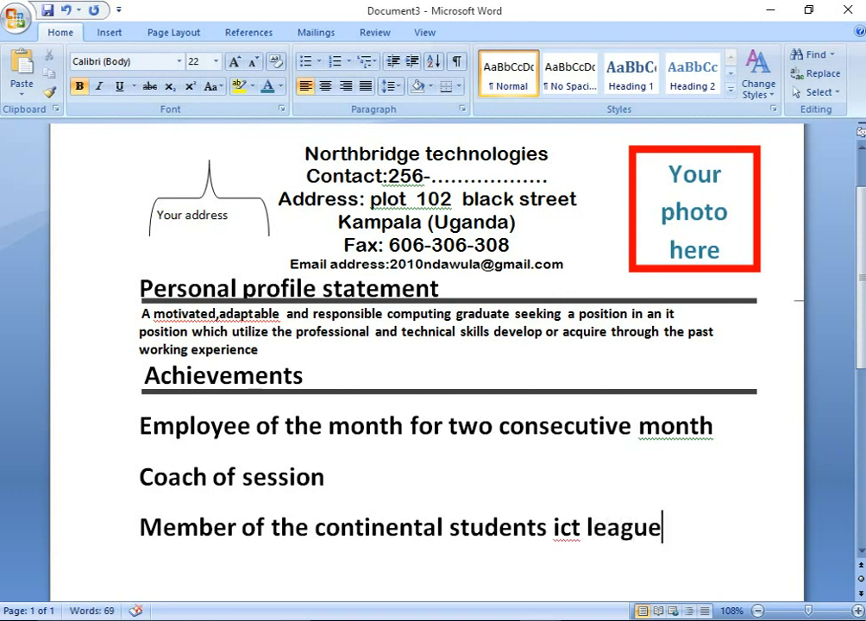
# Turn the three achievement lines into a bulleted list with the four-diamond bullet style
pyautogui.moveTo(653, 539); pyautogui.dragTo(514, 543)
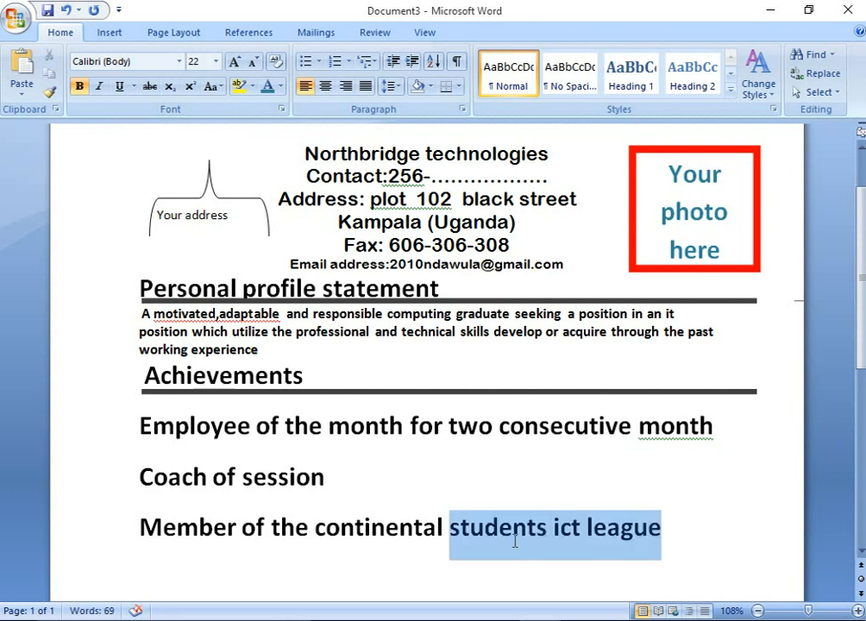
pyautogui.click(638, 552)
pyautogui.moveTo(676, 538); pyautogui.dragTo(151, 444)
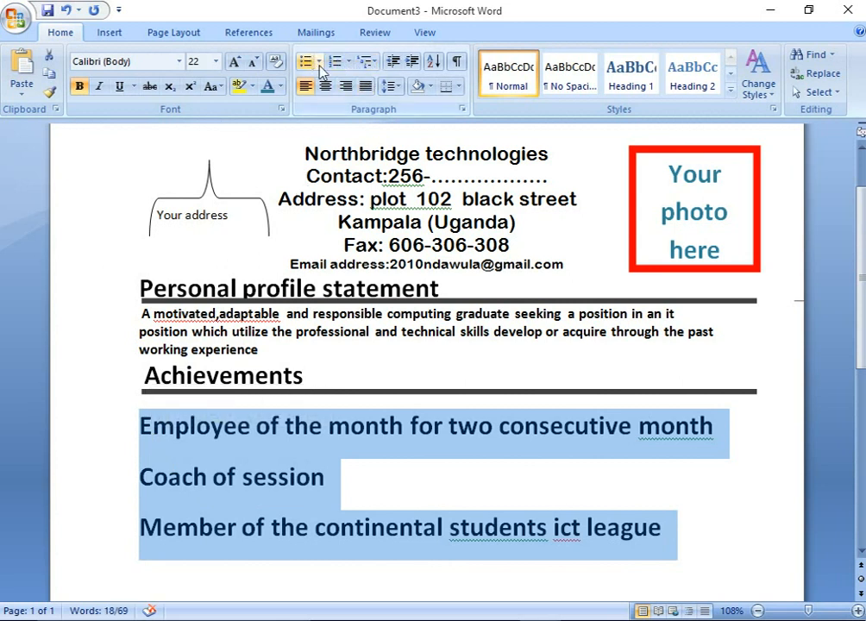
pyautogui.click(318, 61)
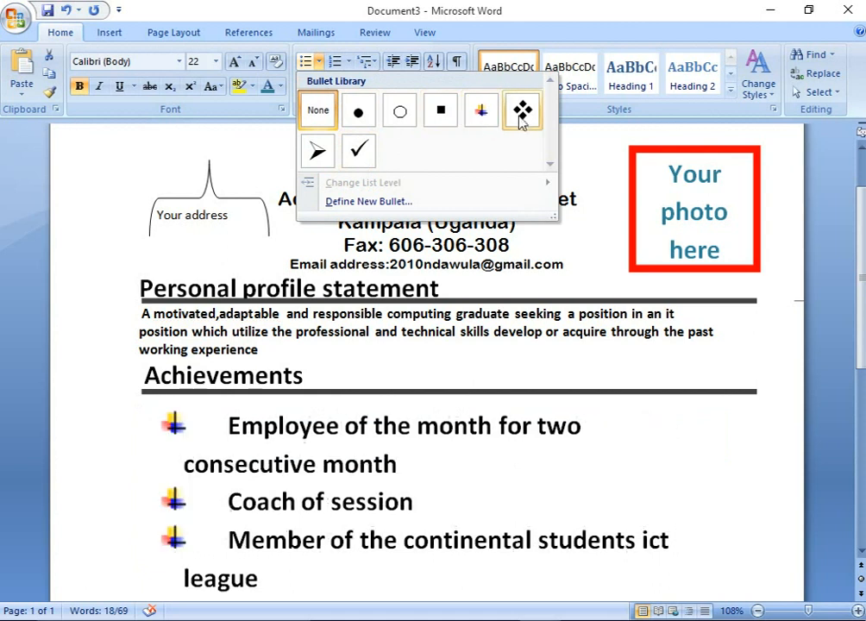
pyautogui.click(522, 110)
pyautogui.click(437, 462)
pyautogui.scroll(-3, 437, 463)
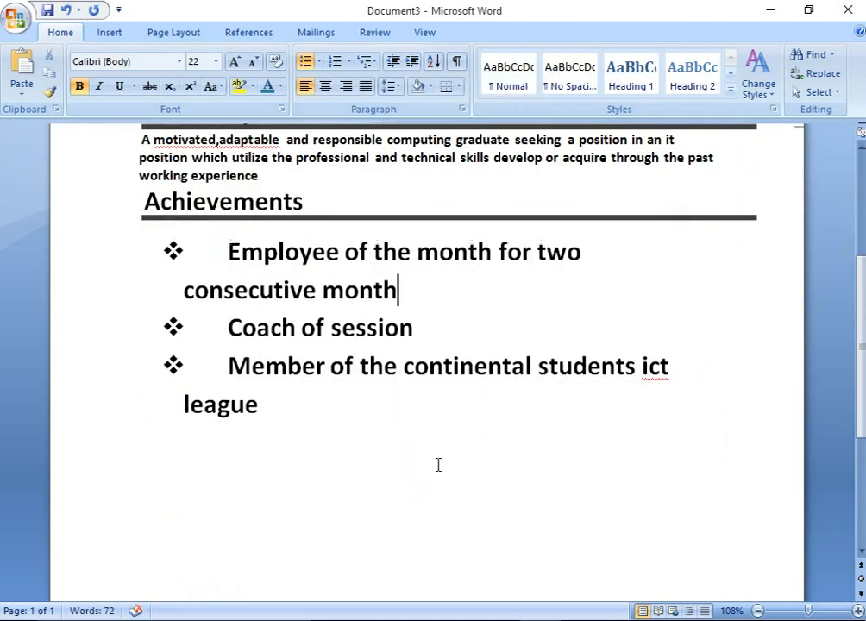
# Reduce the font size of the three bulleted achievements to 14
pyautogui.moveTo(262, 425); pyautogui.dragTo(123, 266)
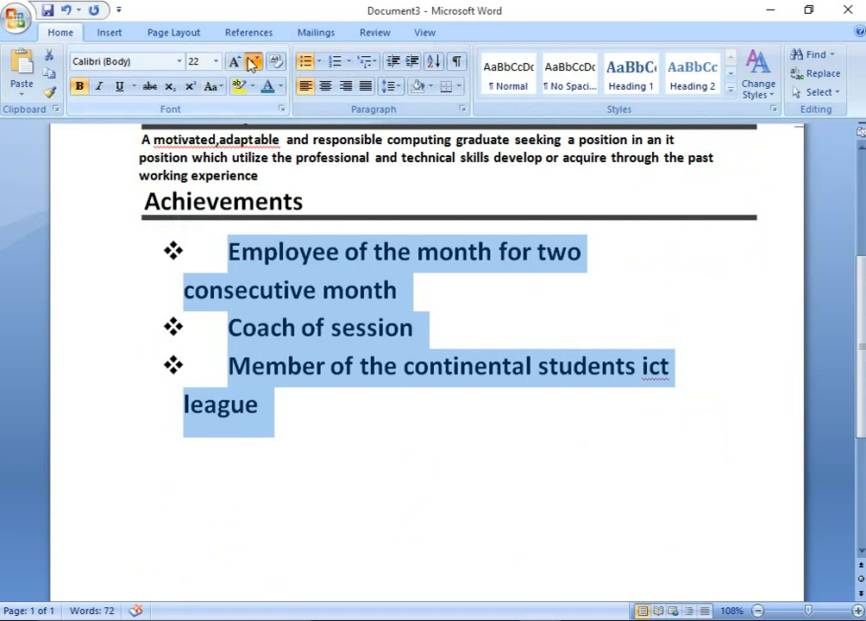
pyautogui.click(252, 63)
pyautogui.click(252, 63)
pyautogui.click(252, 63)
pyautogui.click(250, 63)
pyautogui.click(298, 332)
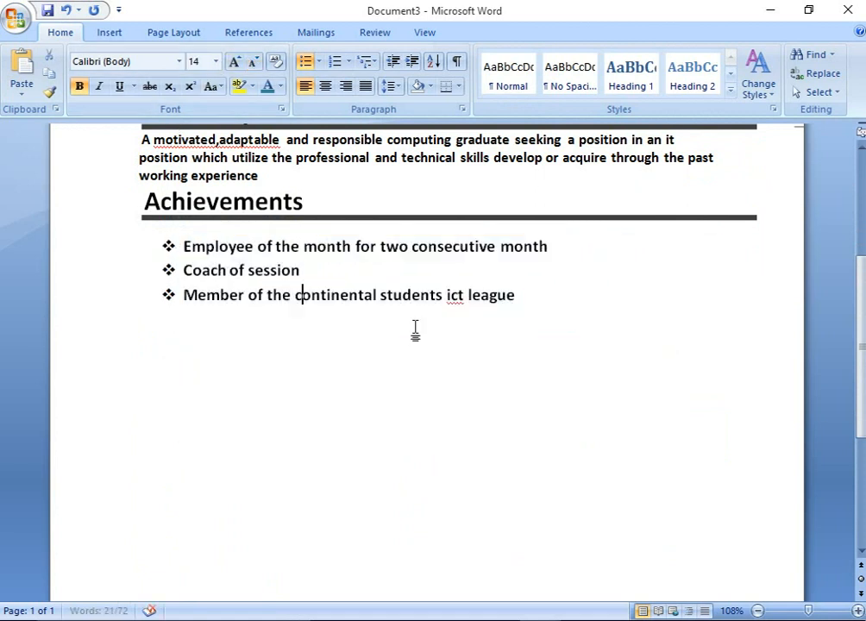
# Add the text "education" on a new line without a bullet below the last achievement
pyautogui.scroll(1, 415, 330)
pyautogui.click(532, 345)
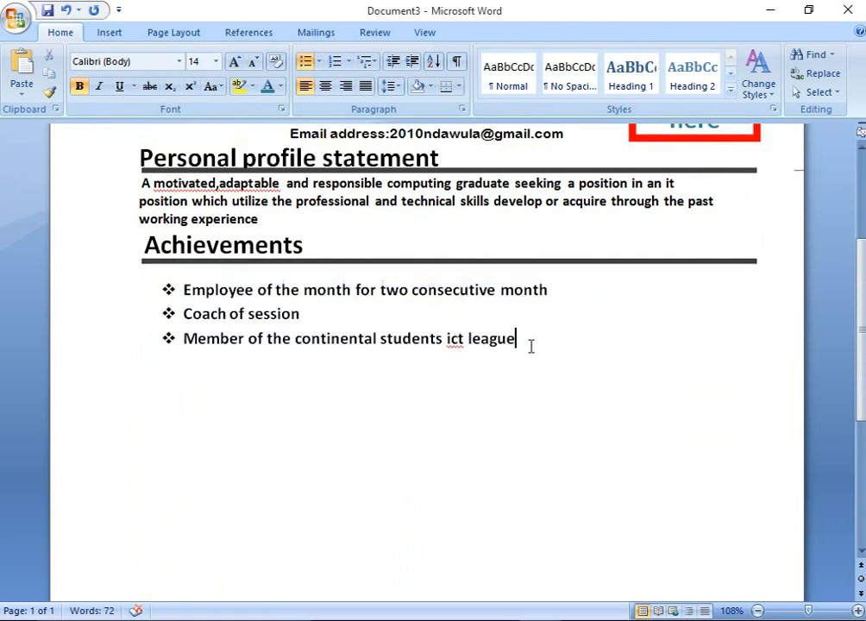
pyautogui.press('Return')
pyautogui.press('BackSpace')
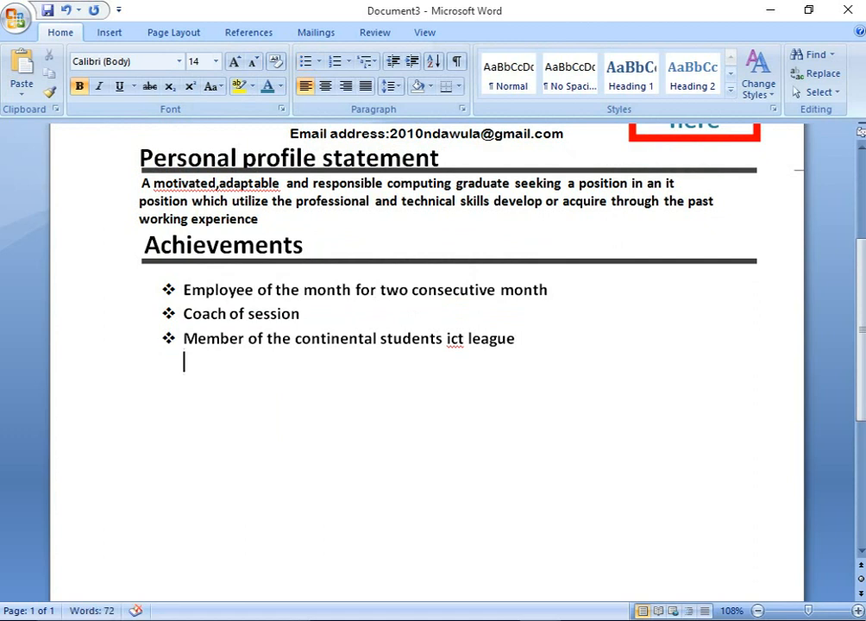
pyautogui.write('educar')
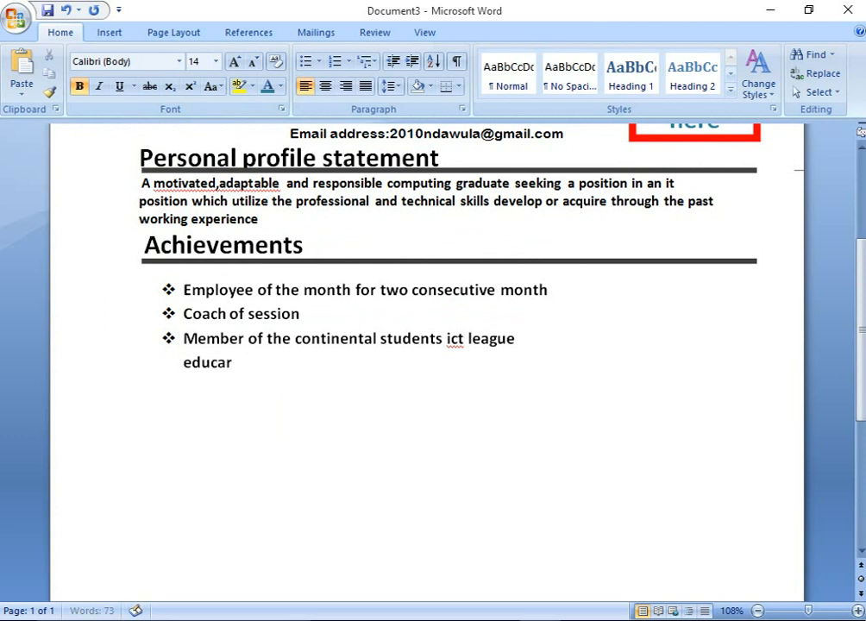
pyautogui.press('BackSpace')
pyautogui.write('tion')
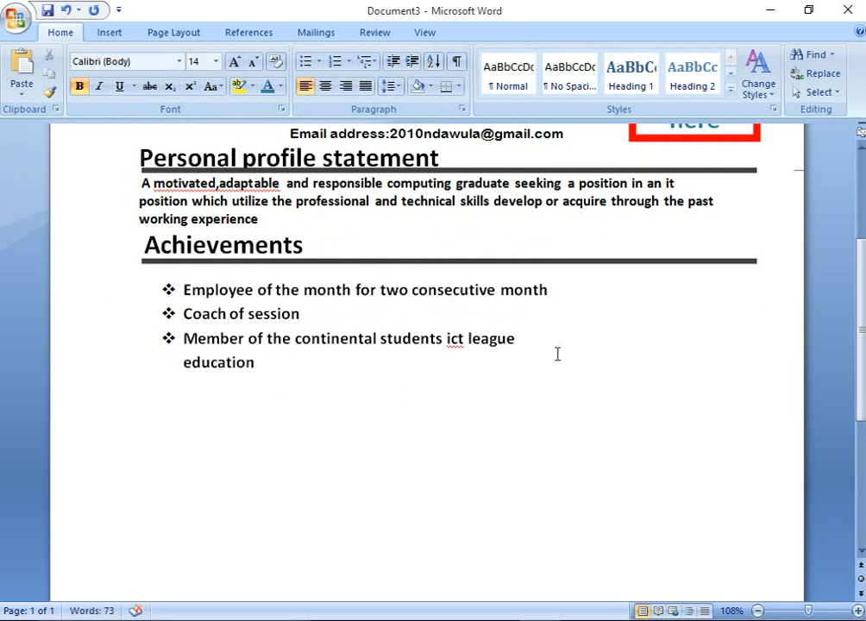
# Enlarge the "education" text below the achievements to font size 22
pyautogui.tripleClick(247, 371)
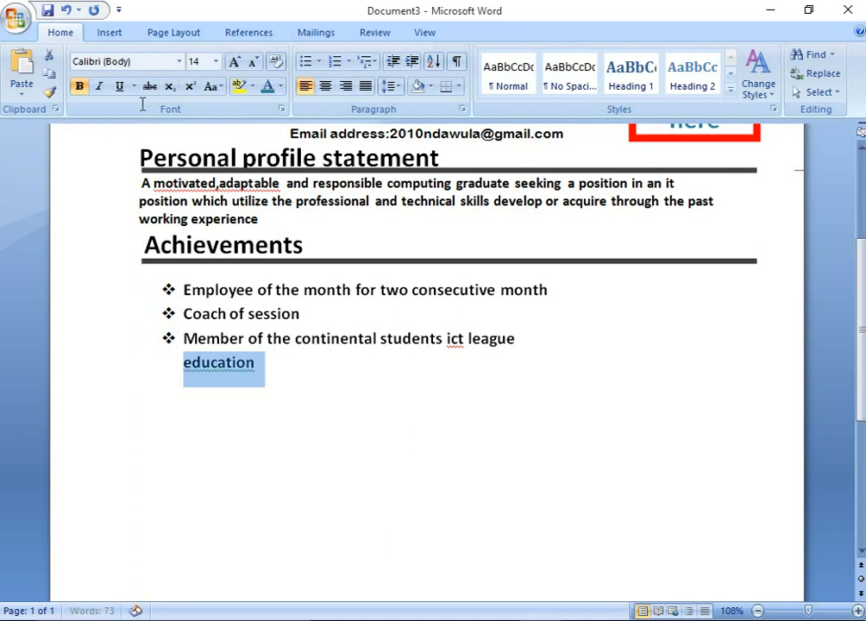
pyautogui.click(235, 62)
pyautogui.click(234, 62)
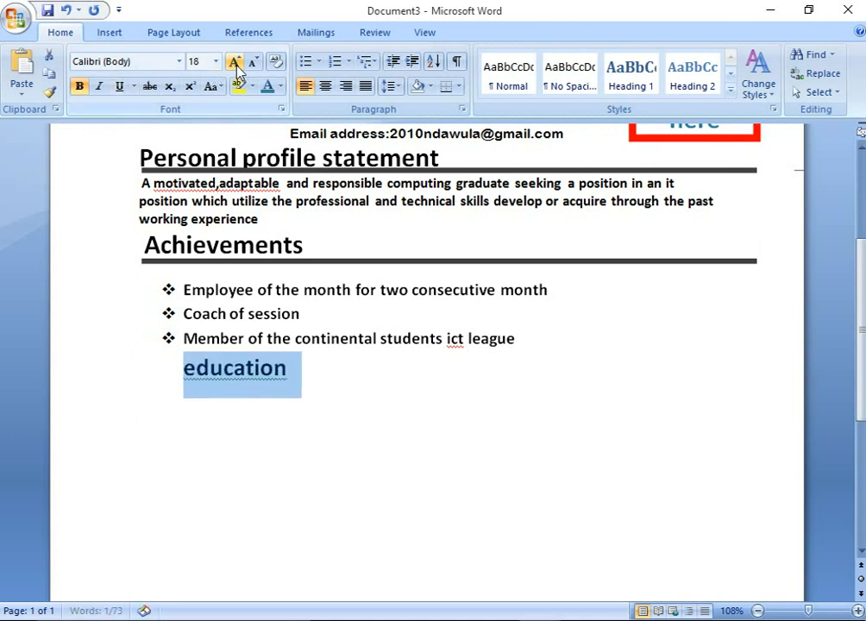
pyautogui.click(234, 62)
pyautogui.click(235, 62)
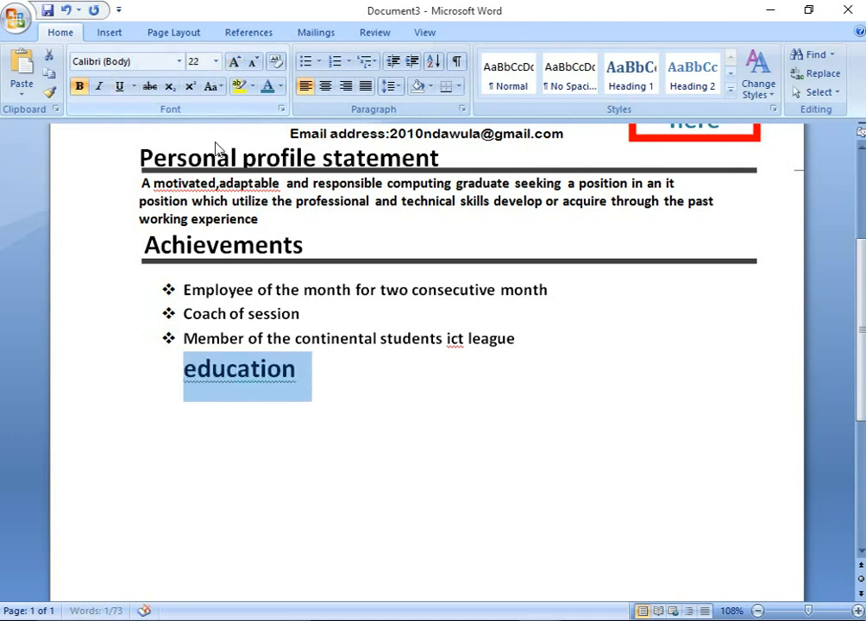
# Remove the indent from the "education" line so it starts at the page margin, and change its first letter to uppercase
pyautogui.click(196, 368)
pyautogui.press('BackSpace')
pyautogui.press('BackSpace')
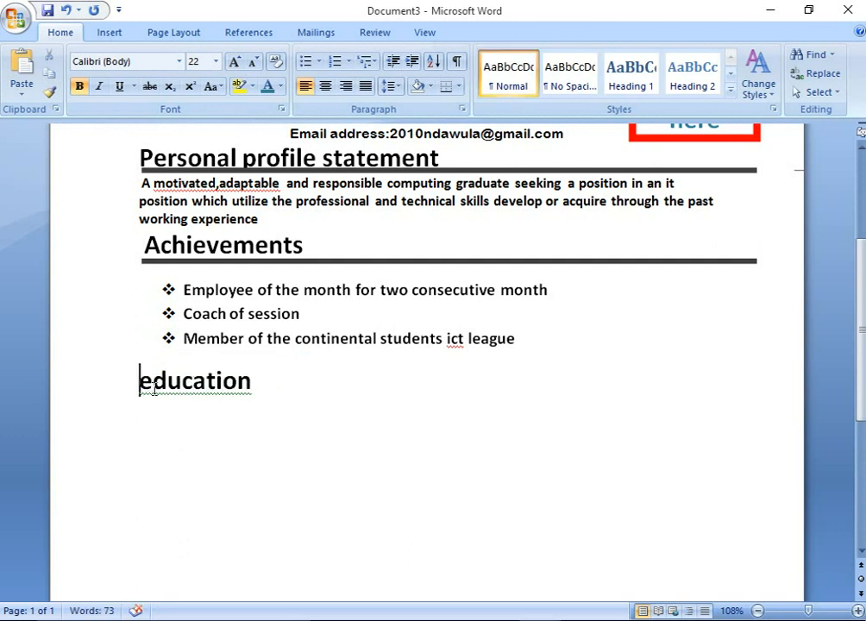
pyautogui.moveTo(153, 385); pyautogui.dragTo(140, 397)
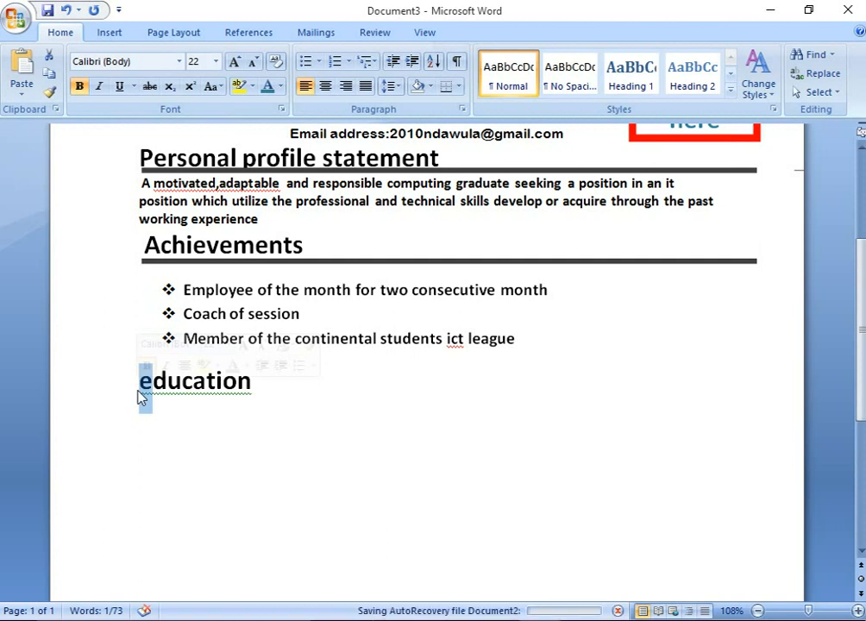
pyautogui.click(212, 86)
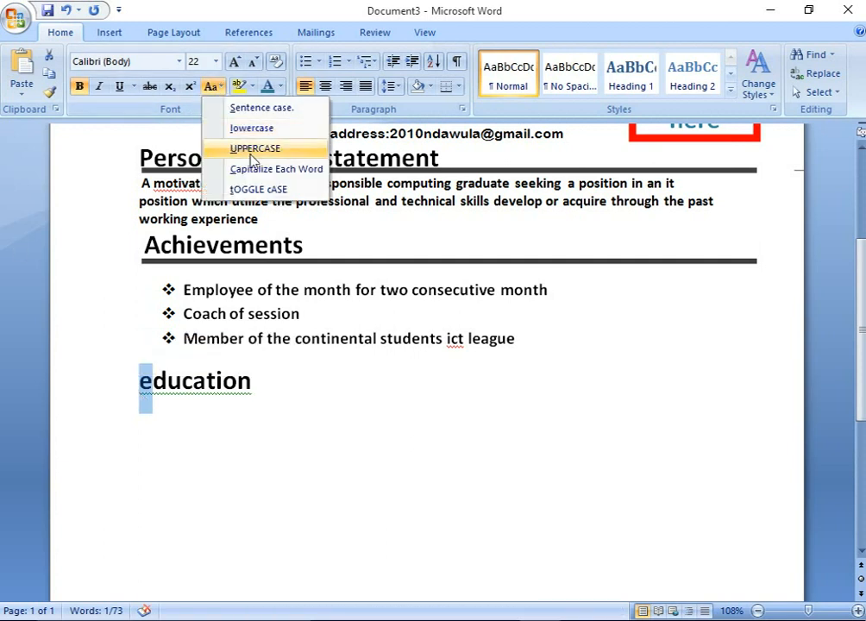
pyautogui.click(252, 156)
pyautogui.click(256, 385)
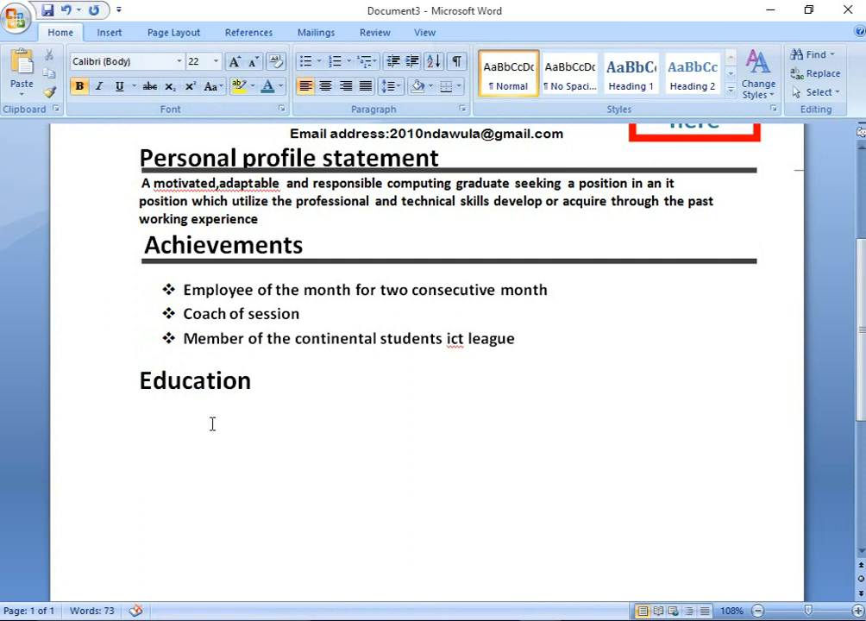
# Paste the copied thick heading line and place it directly beneath the Education heading
pyautogui.click(161, 419)
pyautogui.rightClick(161, 419)
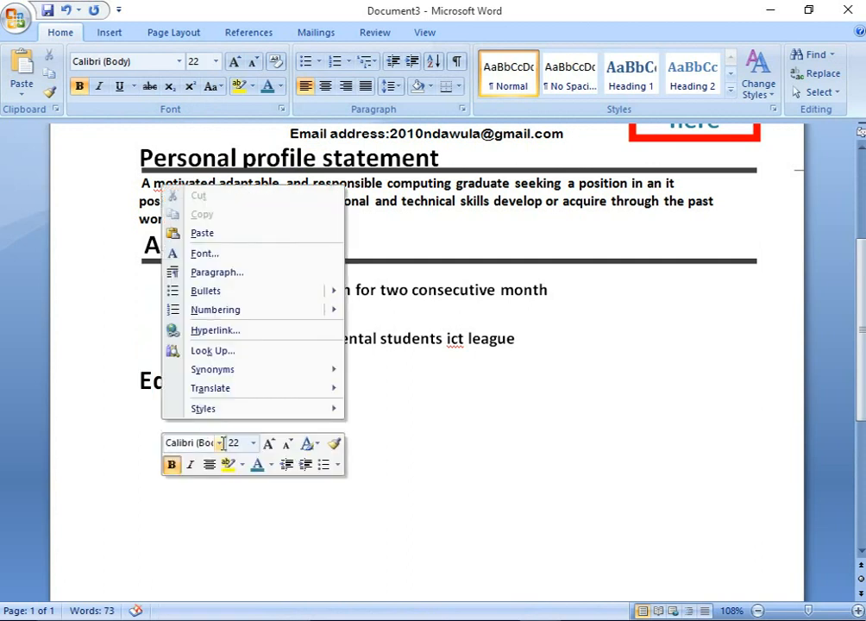
pyautogui.click(203, 234)
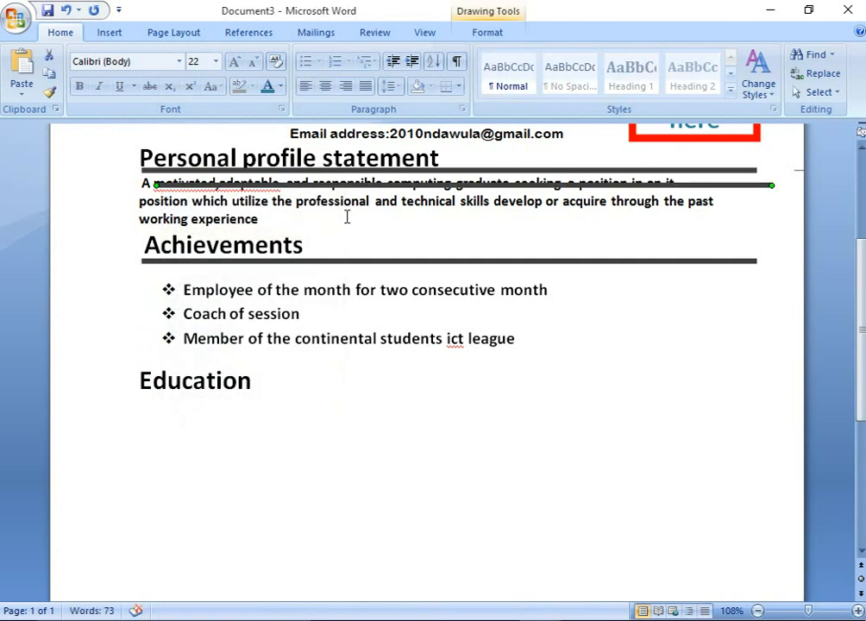
pyautogui.moveTo(369, 183); pyautogui.dragTo(350, 396)
pyautogui.click(394, 446)
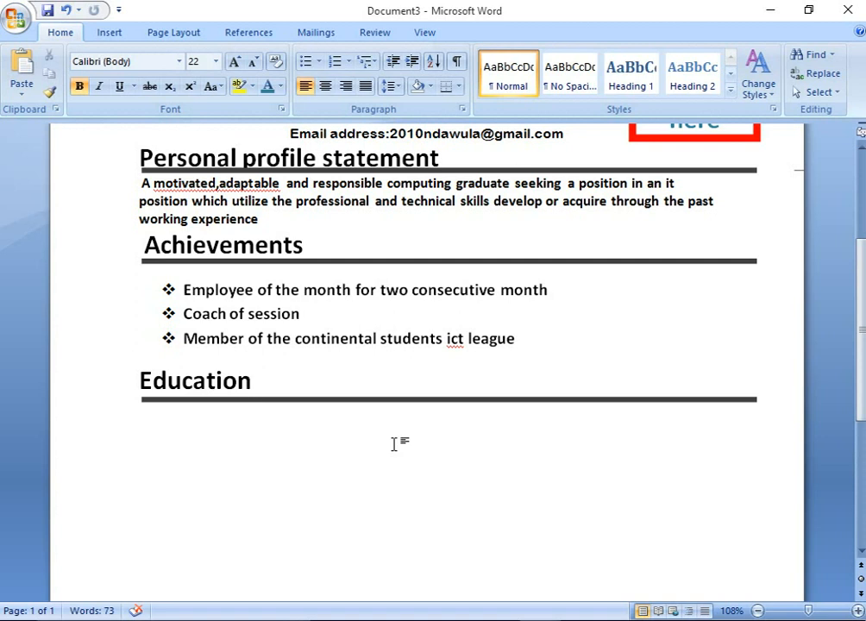
# Add the entry "2006-2010 bsc computer science(hons)" on a new line below the Education heading line
pyautogui.press('Return')
pyautogui.write('2006')
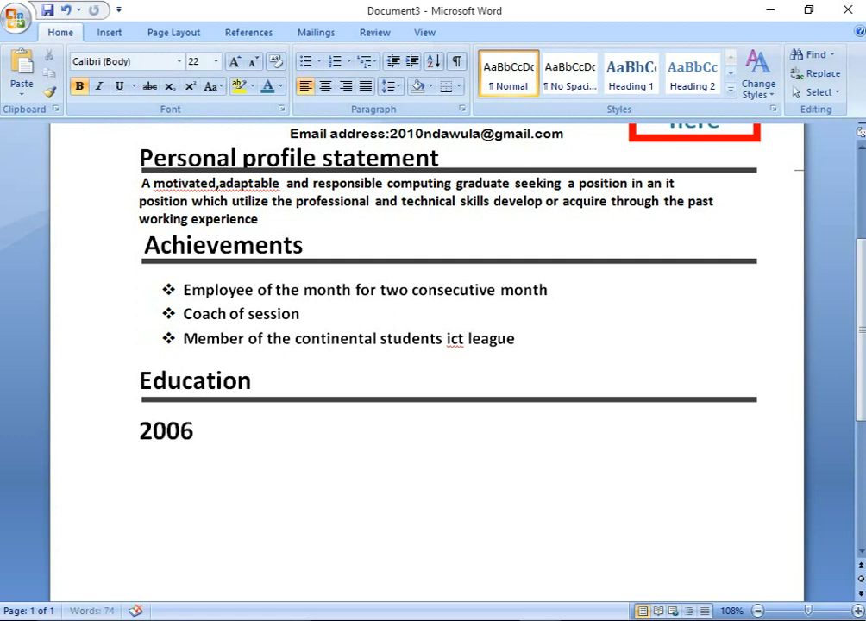
pyautogui.write('-20')
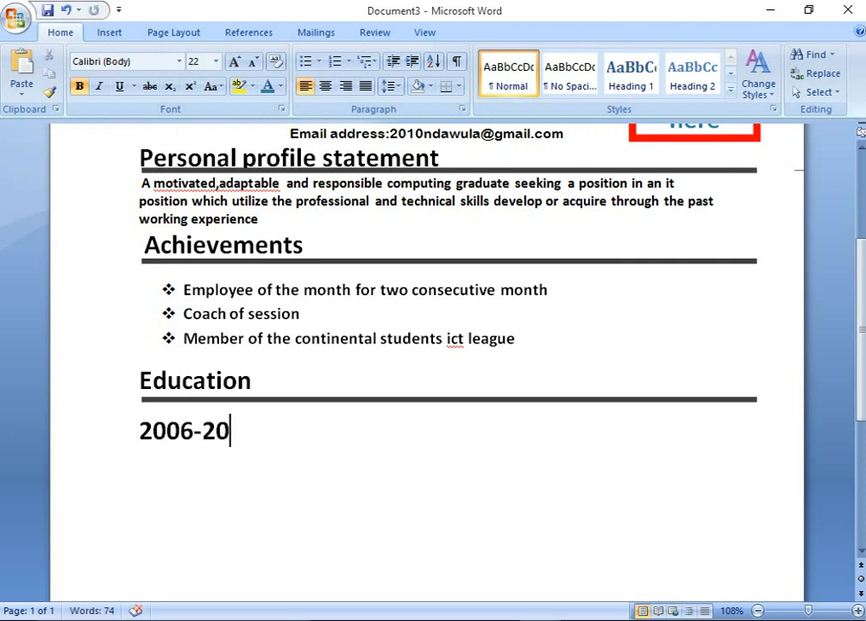
pyautogui.write('10 b')
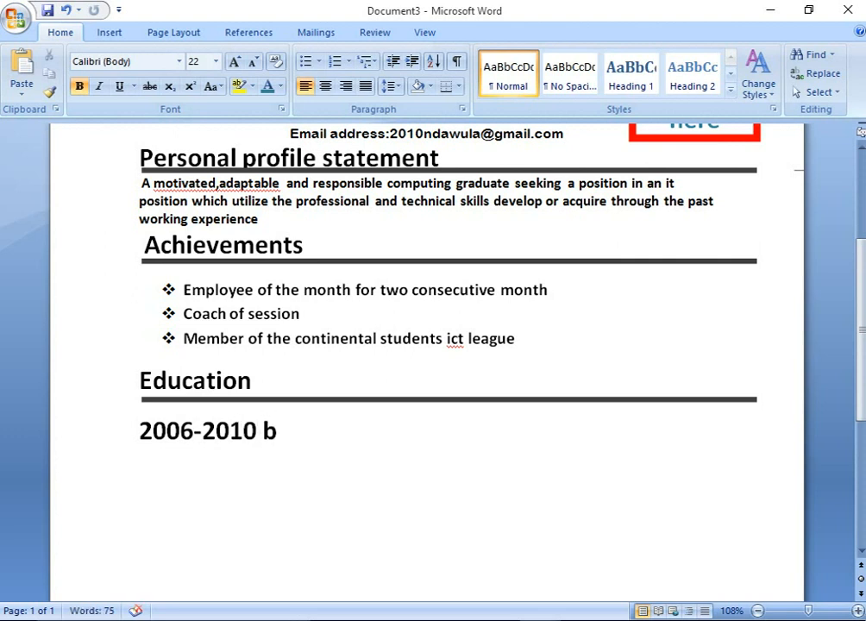
pyautogui.write('sc c')
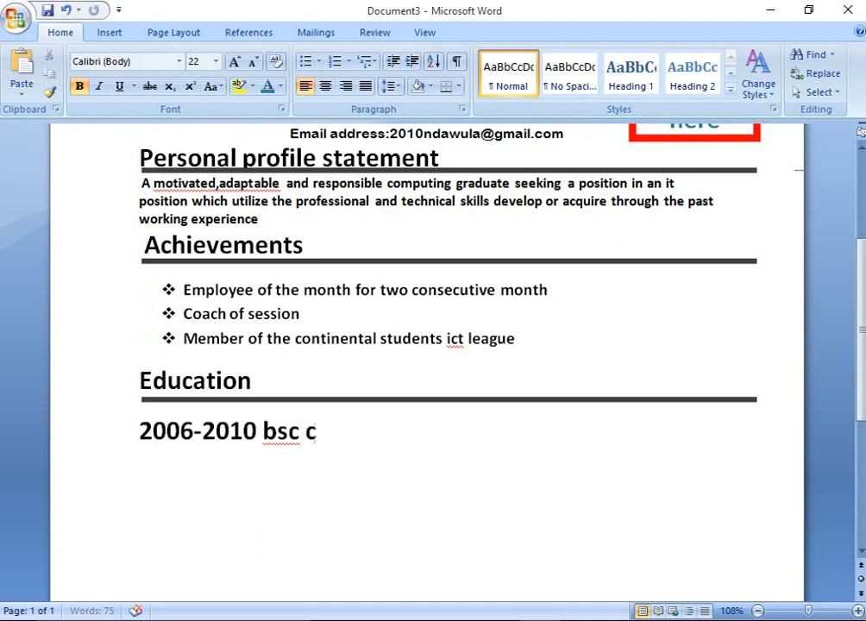
pyautogui.write('omputer ')
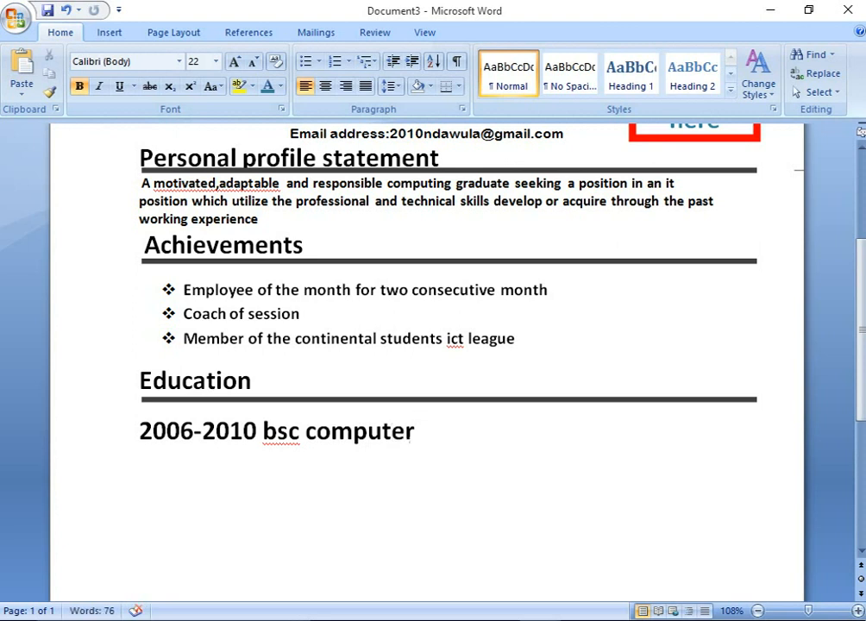
pyautogui.write('sci')
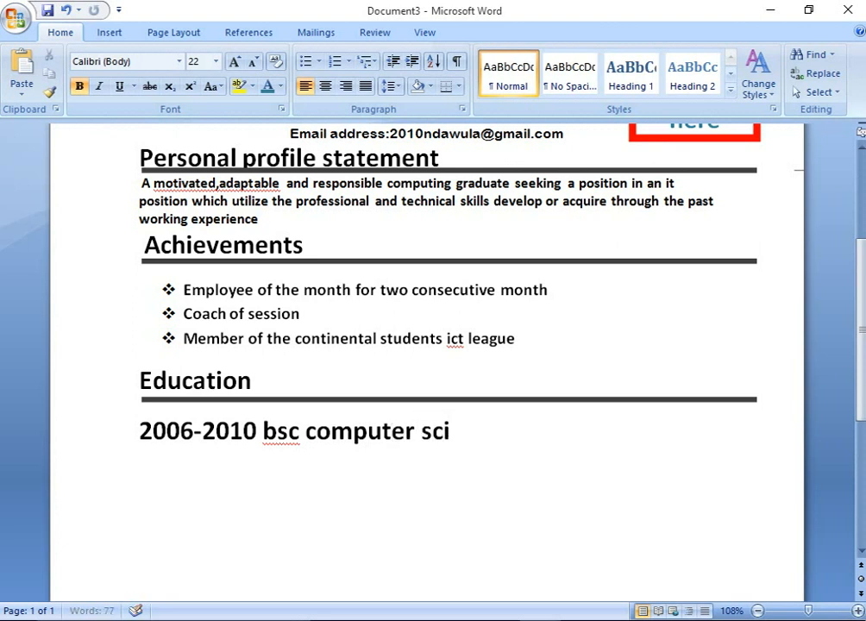
pyautogui.write('ence')
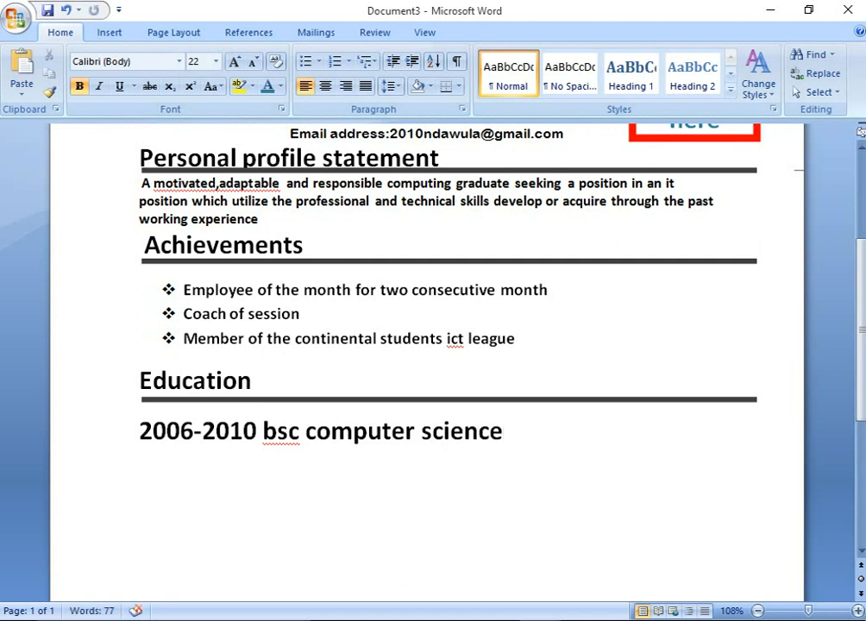
pyautogui.write('(hon')
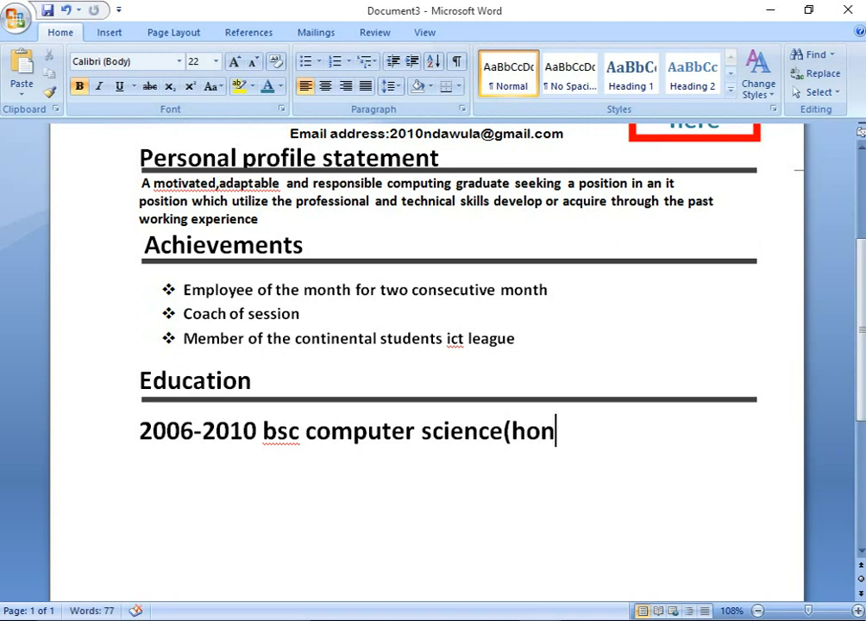
pyautogui.write('s)')
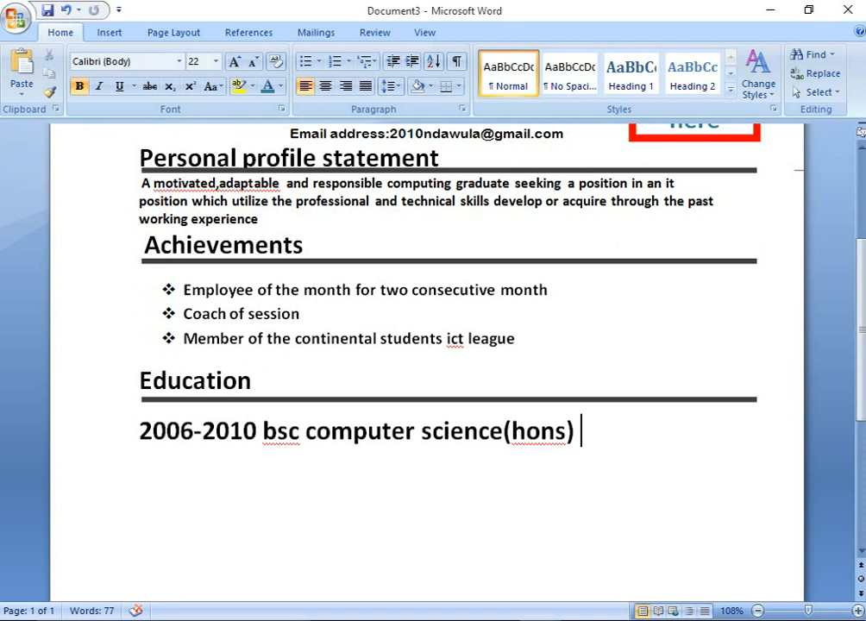
# Complete the degree entry with the institution "wigan northend university"
pyautogui.write('wiga')
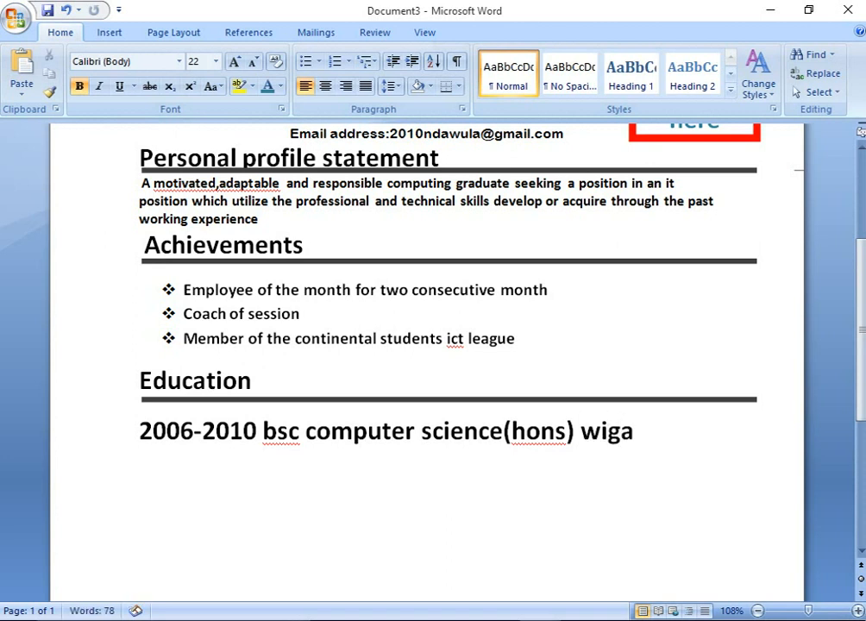
pyautogui.write('n nor')
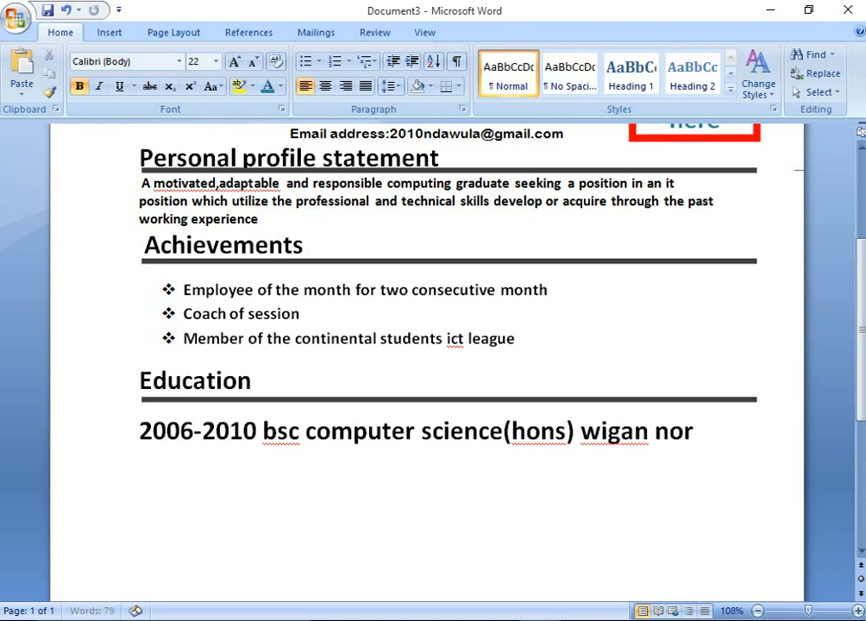
pyautogui.write('the')
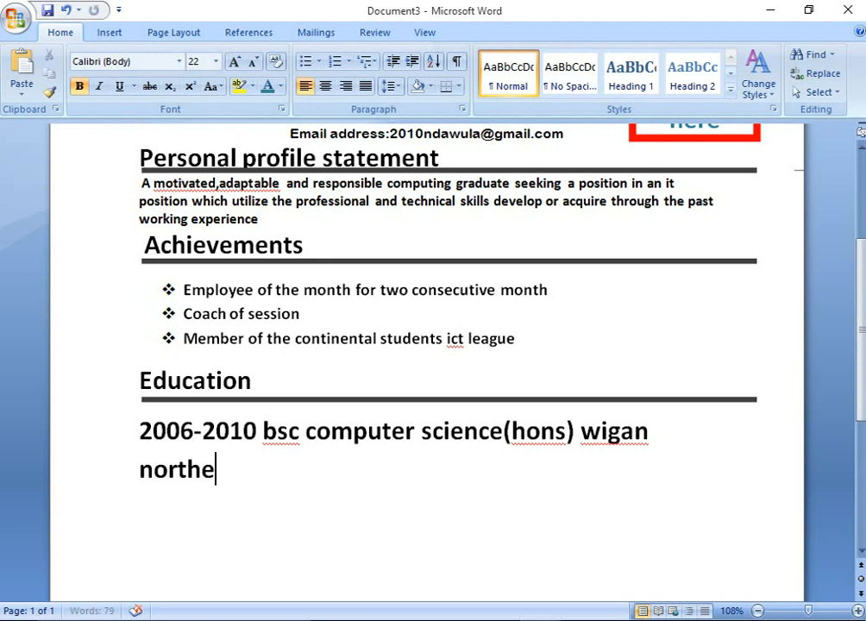
pyautogui.write('nd')
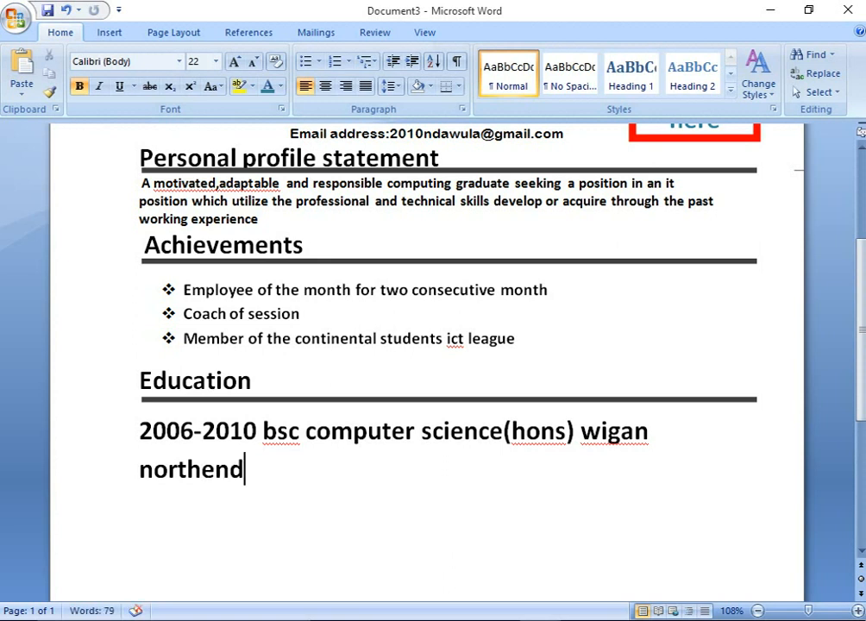
pyautogui.write(' univ')
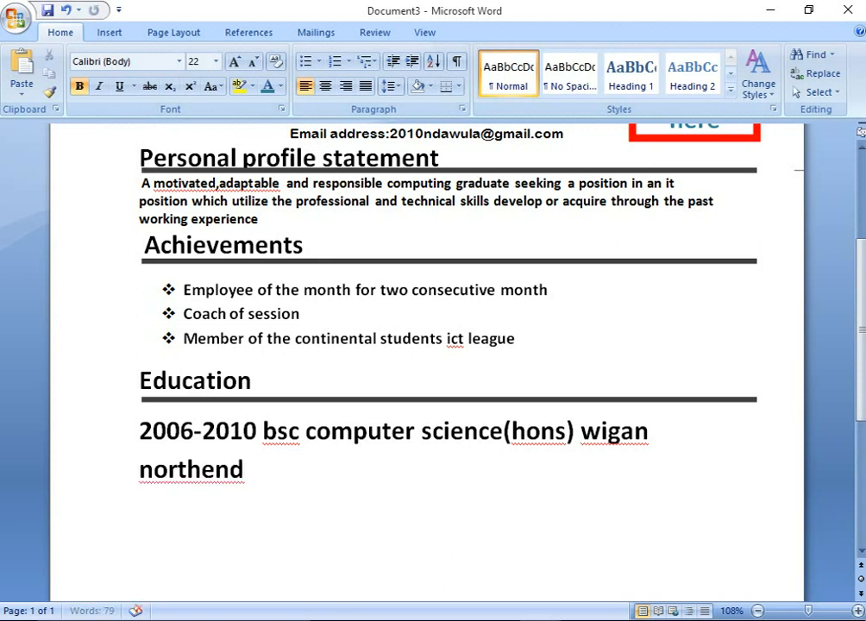
pyautogui.write('ersi')
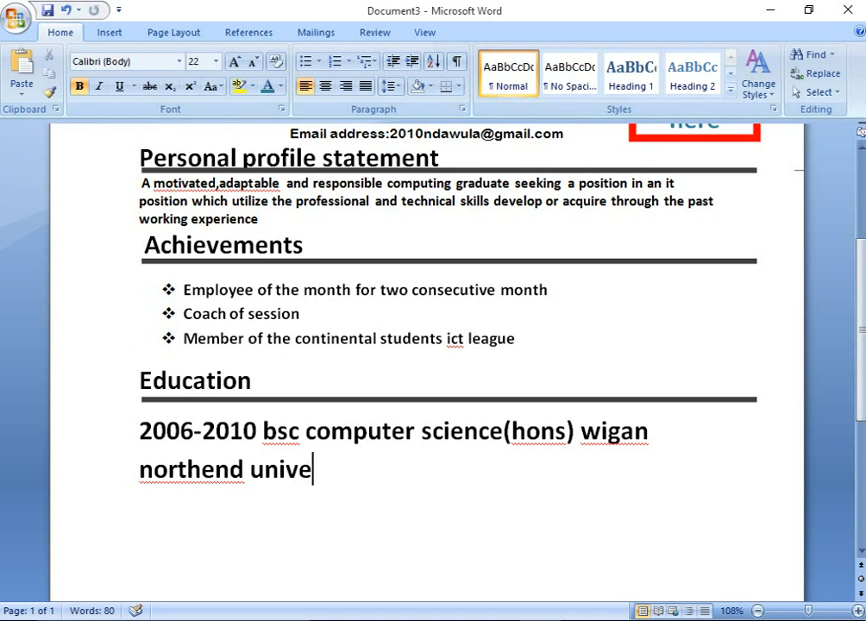
pyautogui.write('ty')
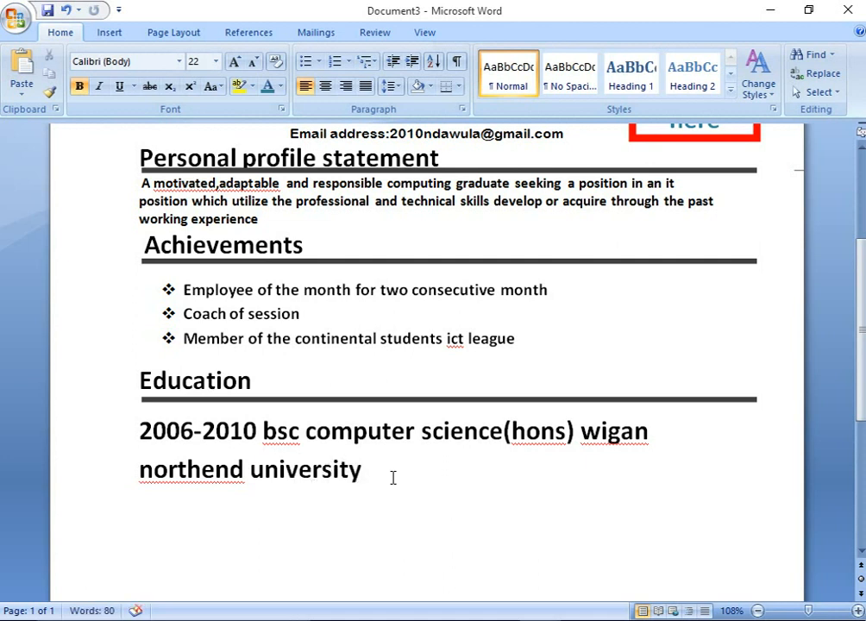
# Reduce the font size of the whole 2006-2010 degree entry to 16
pyautogui.moveTo(393, 475); pyautogui.dragTo(138, 428)
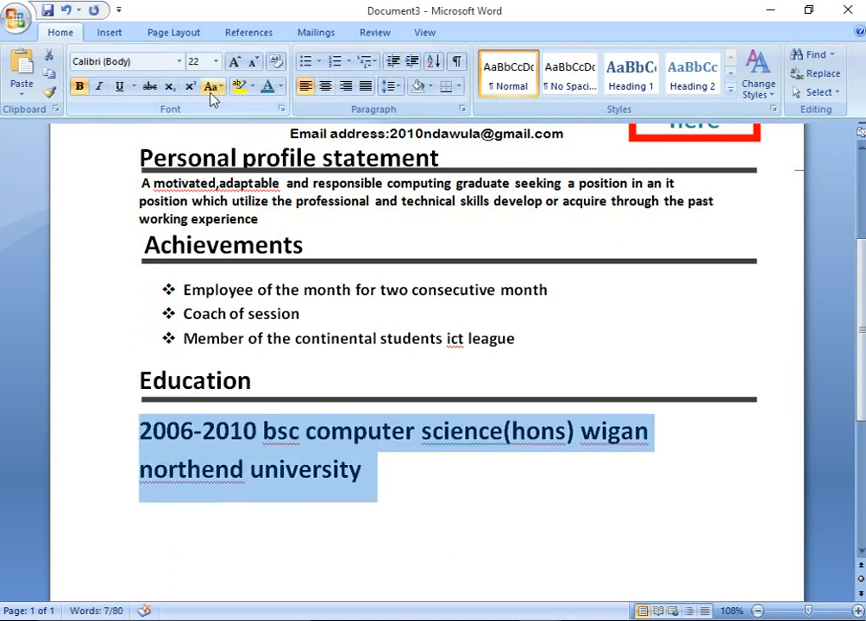
pyautogui.click(256, 62)
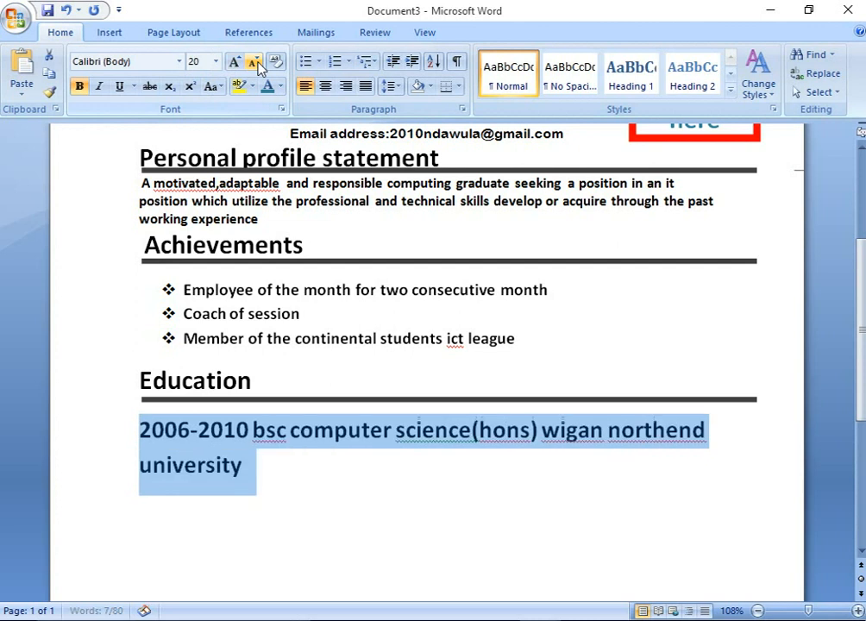
pyautogui.click(256, 62)
pyautogui.click(256, 62)
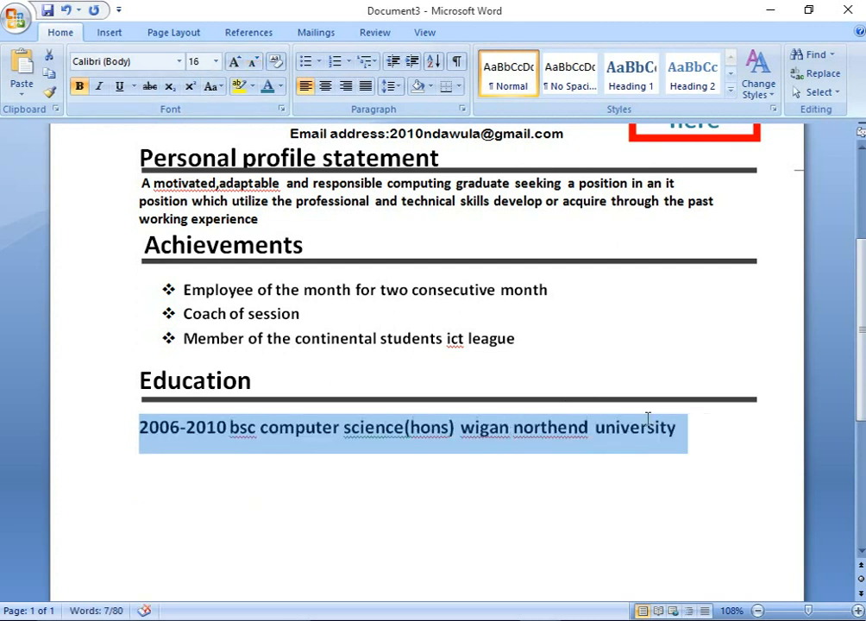
# Add the line "1st class degree in professional placement" beneath the 2006-2010 degree entry
pyautogui.click(674, 443)
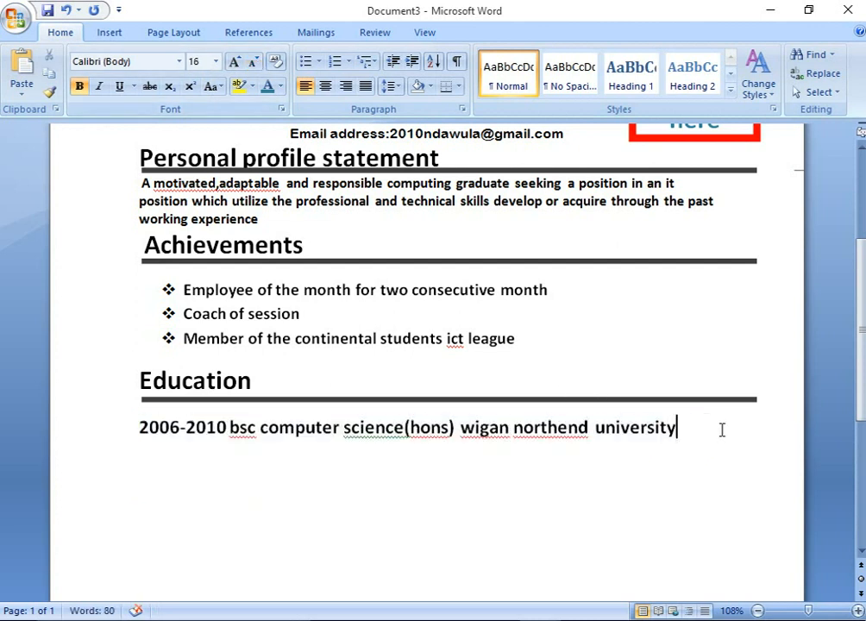
pyautogui.press('Return')
pyautogui.write('1st clsaa')
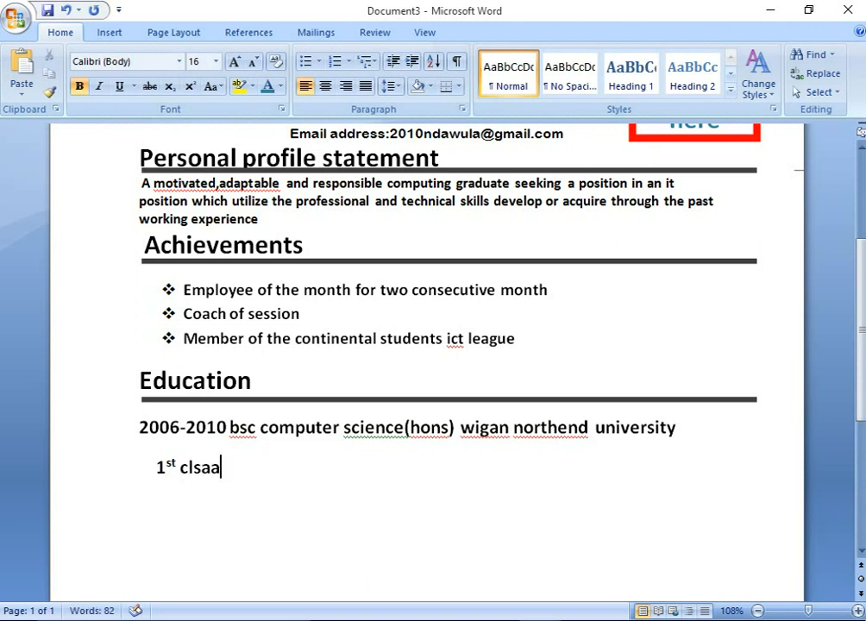
pyautogui.press('BackSpace')
pyautogui.press('BackSpace')
pyautogui.press('BackSpace')
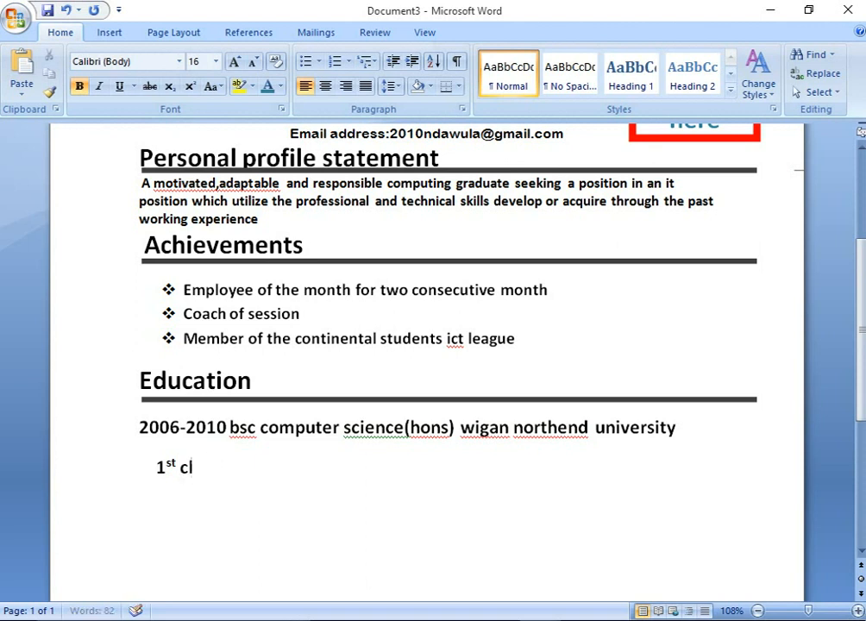
pyautogui.write('ass de')
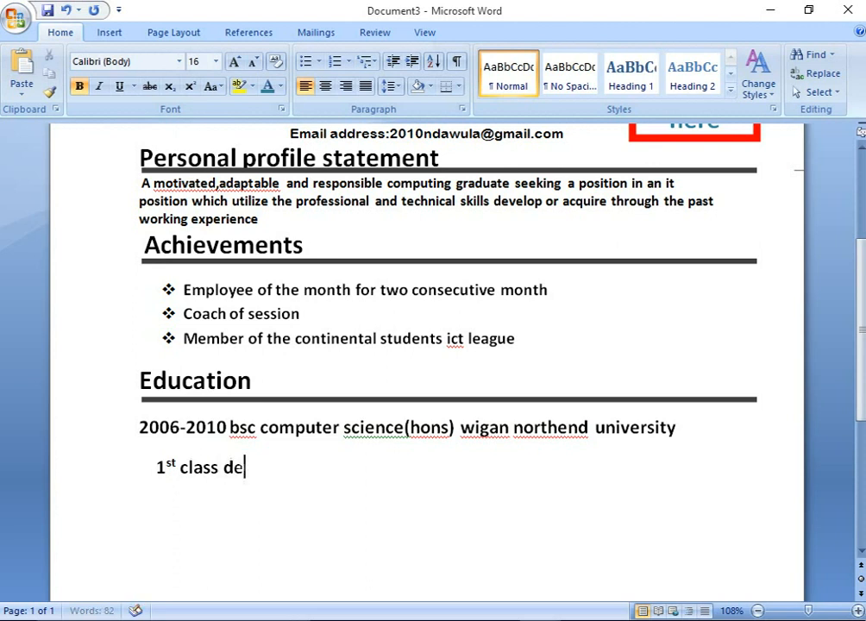
pyautogui.write('gree')
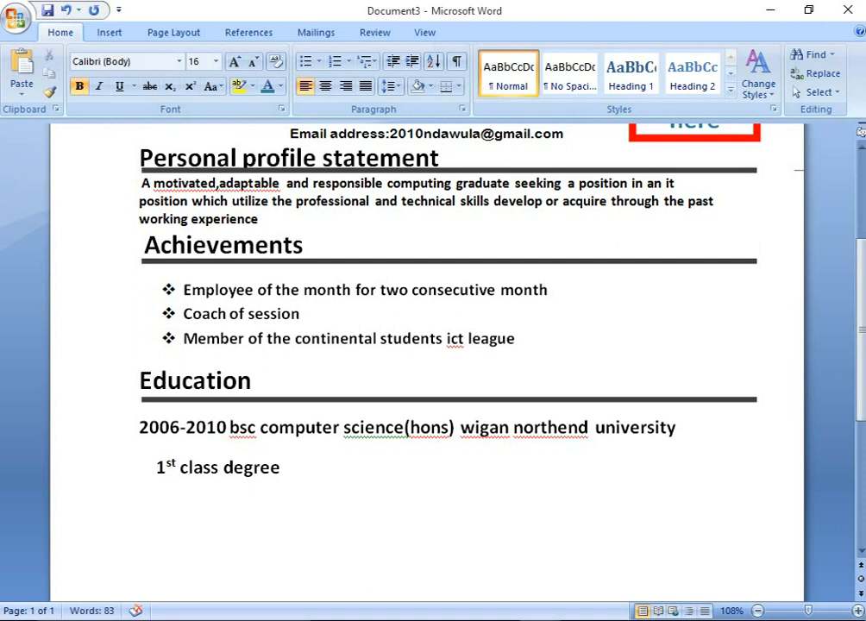
pyautogui.write(' in ')
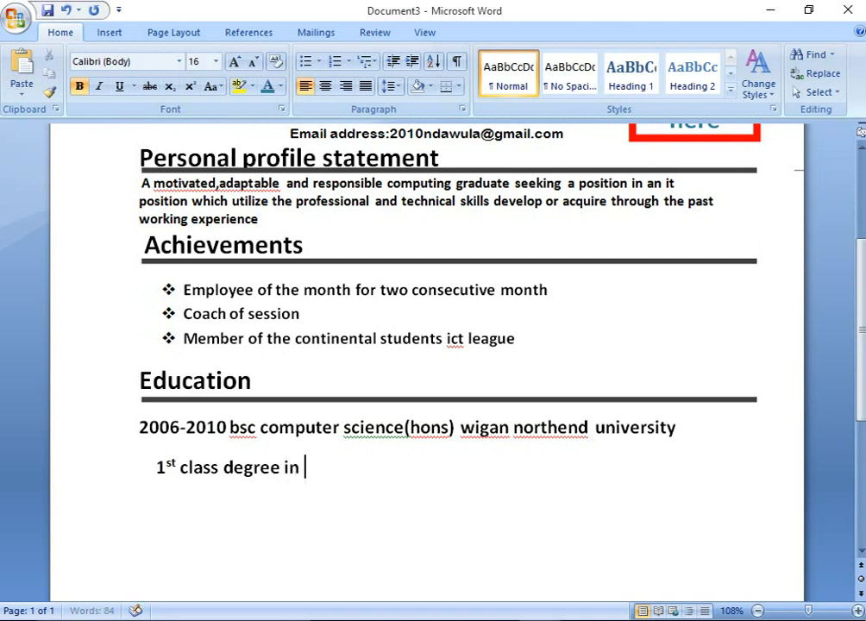
pyautogui.write('pro')
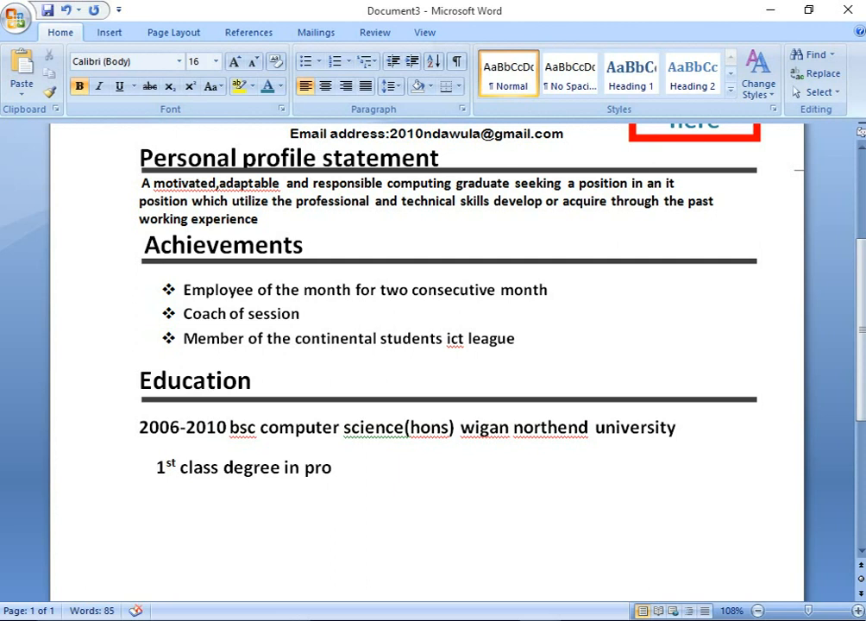
pyautogui.write('ffe')
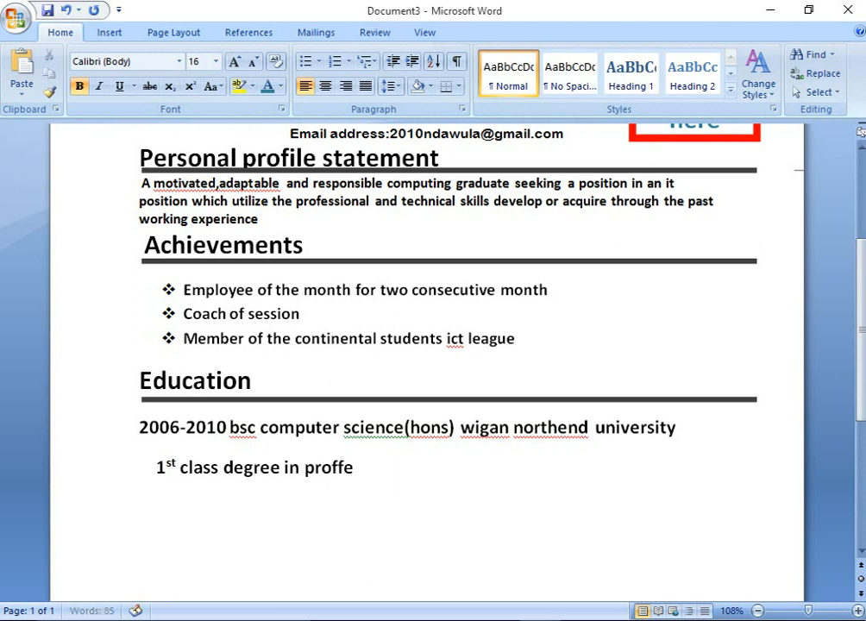
pyautogui.press('BackSpace')
pyautogui.press('BackSpace')
pyautogui.write('essional pl')
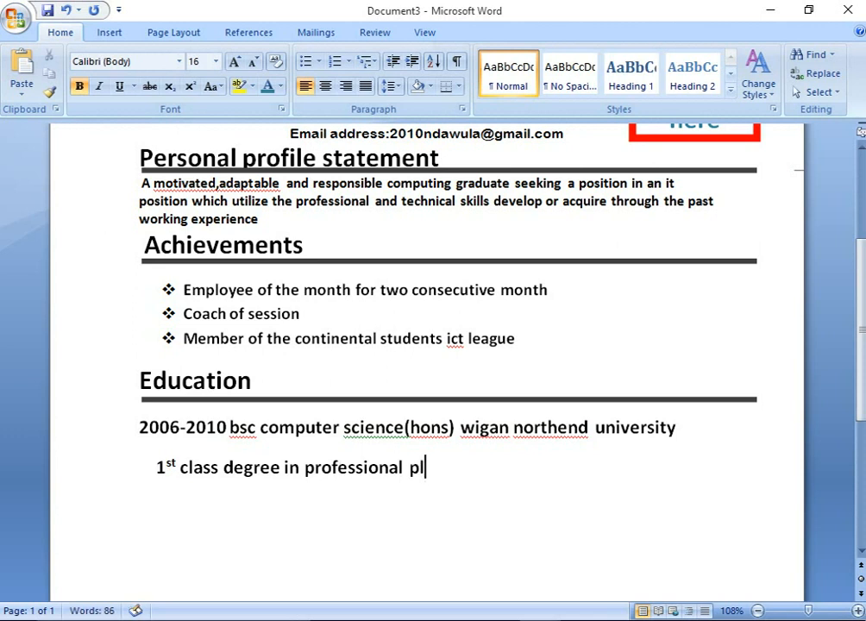
pyautogui.write('aceme')
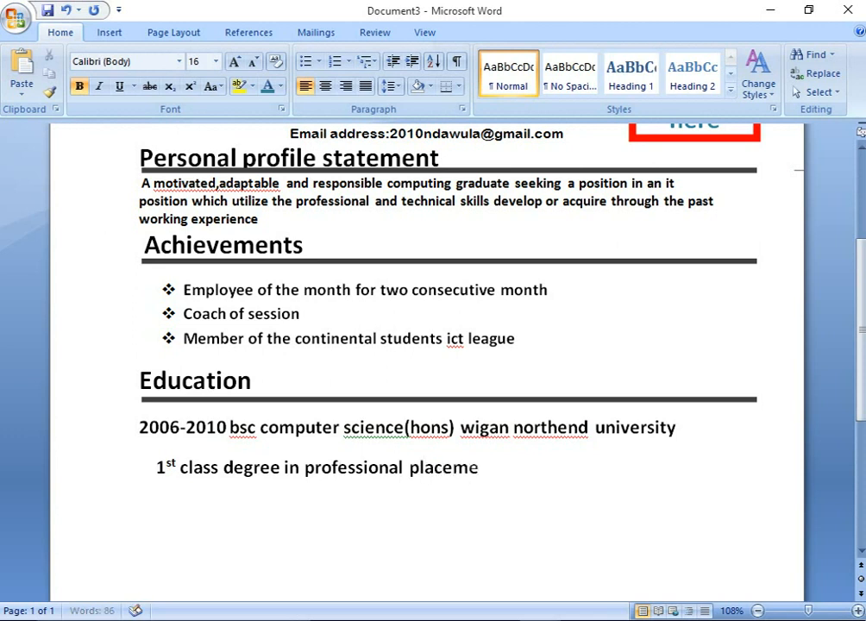
pyautogui.write('nt')
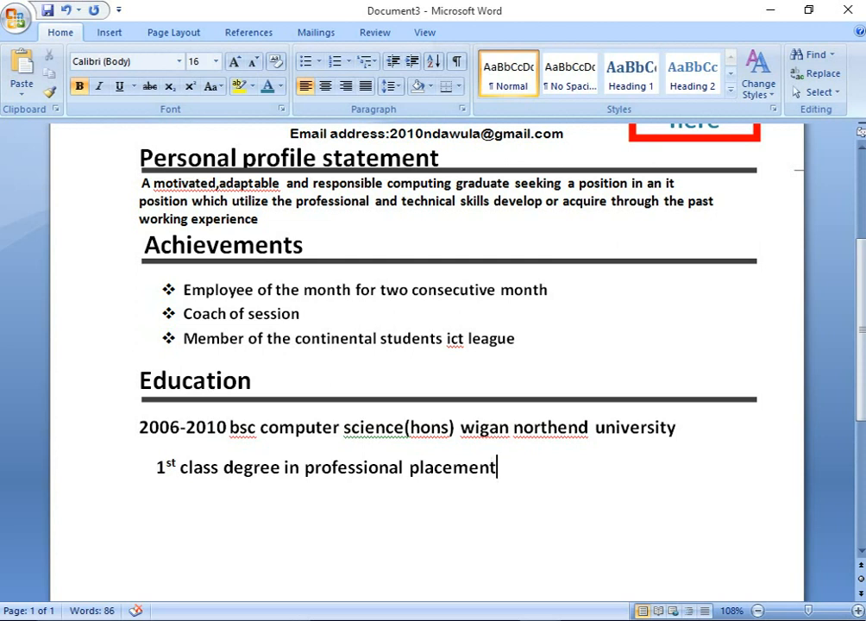
# Add a new line reading "Artificial interegence (59%)" below the 1st class degree line
pyautogui.press('Return')
pyautogui.write('artifi')
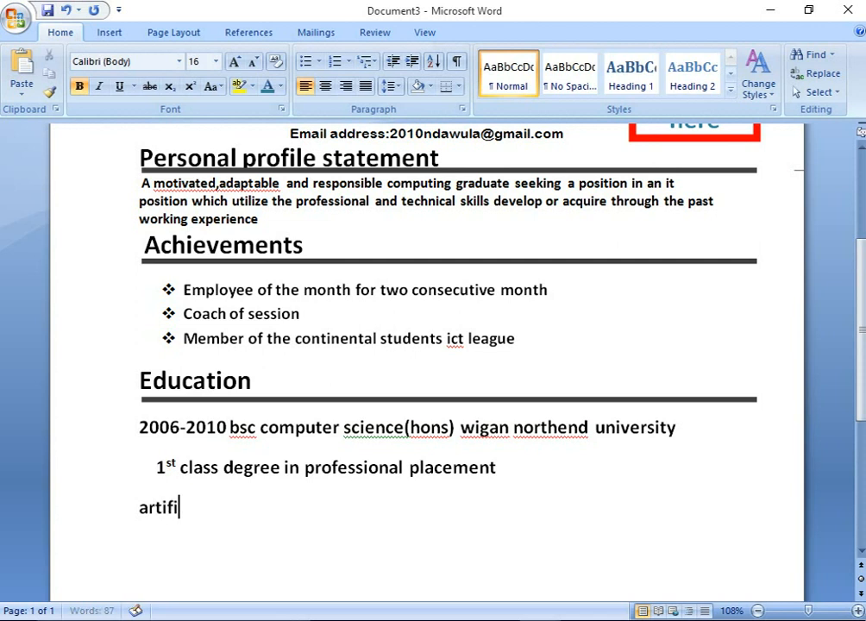
pyautogui.write('cial')
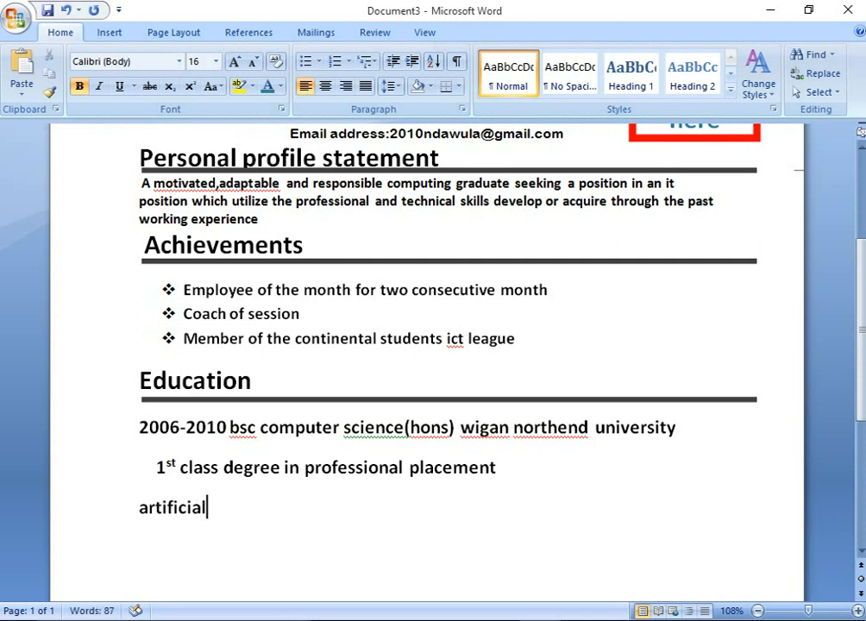
pyautogui.write(' int')
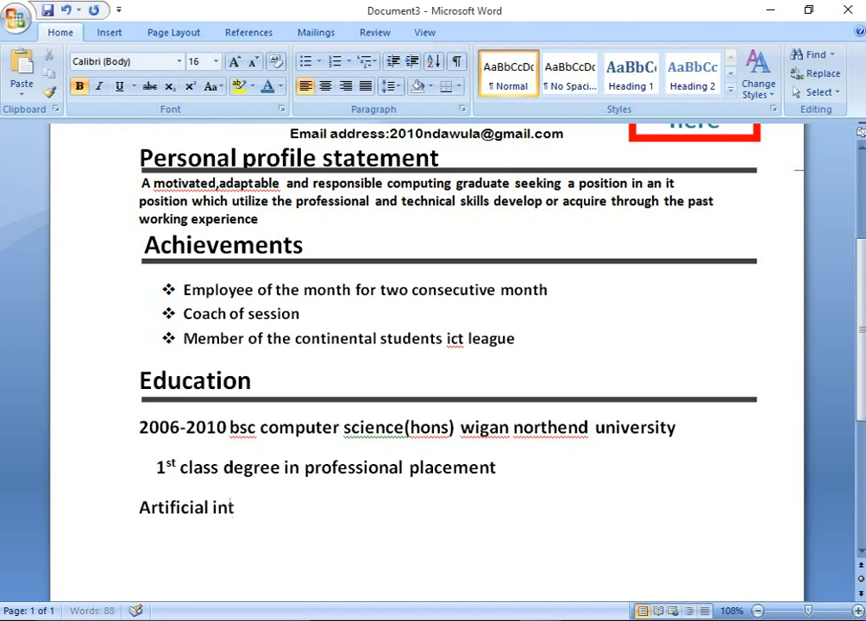
pyautogui.write('r')
pyautogui.press('BackSpace')
pyautogui.write('eregence')
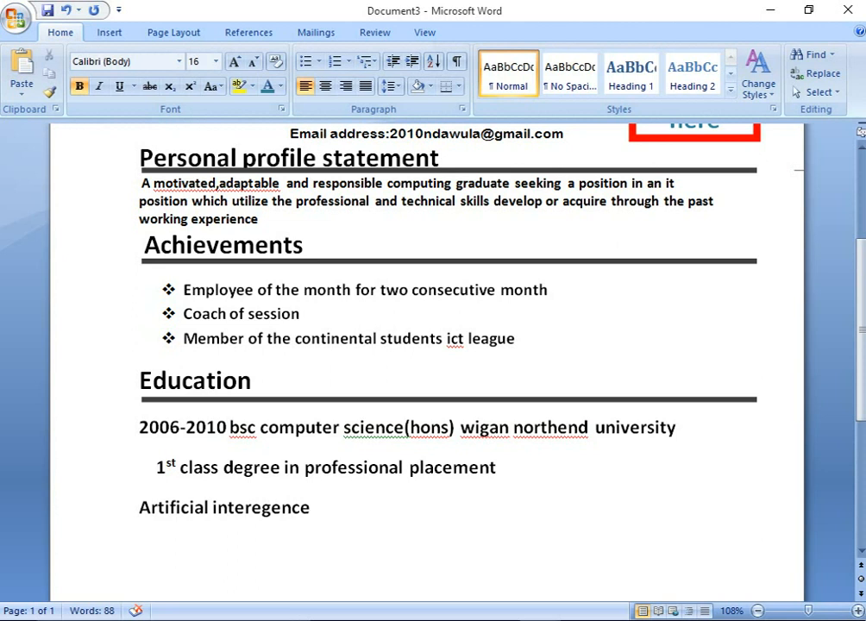
pyautogui.write(' (5')
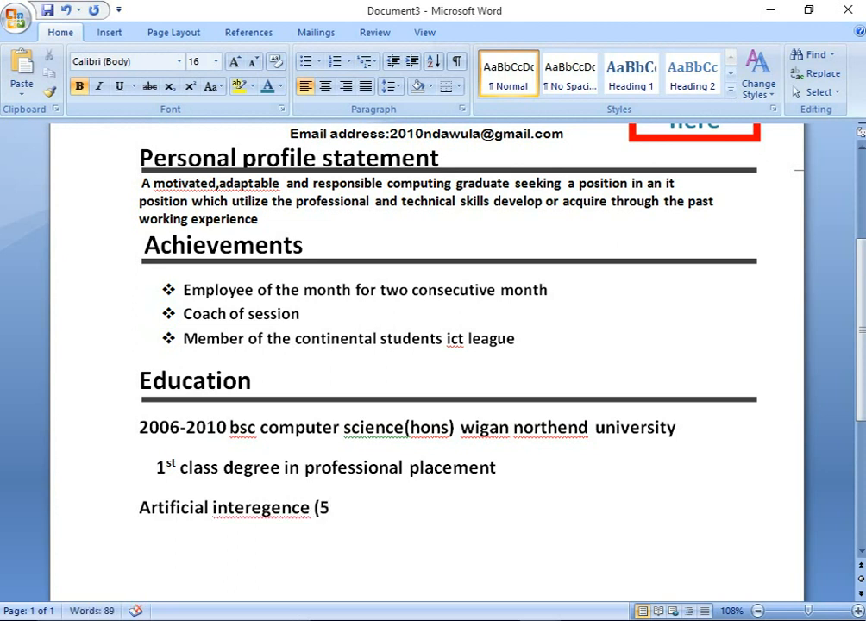
pyautogui.write('9%)')
# Add the line "Information security (97%)" below the Artificial interegence line, with the percentage in parentheses
pyautogui.press('Return')
pyautogui.write('in')
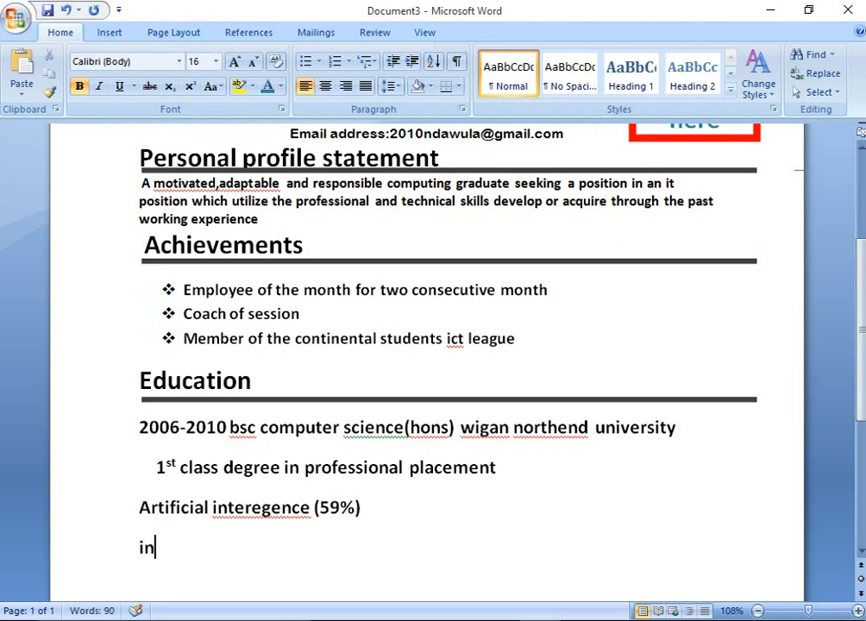
pyautogui.write('formation ')
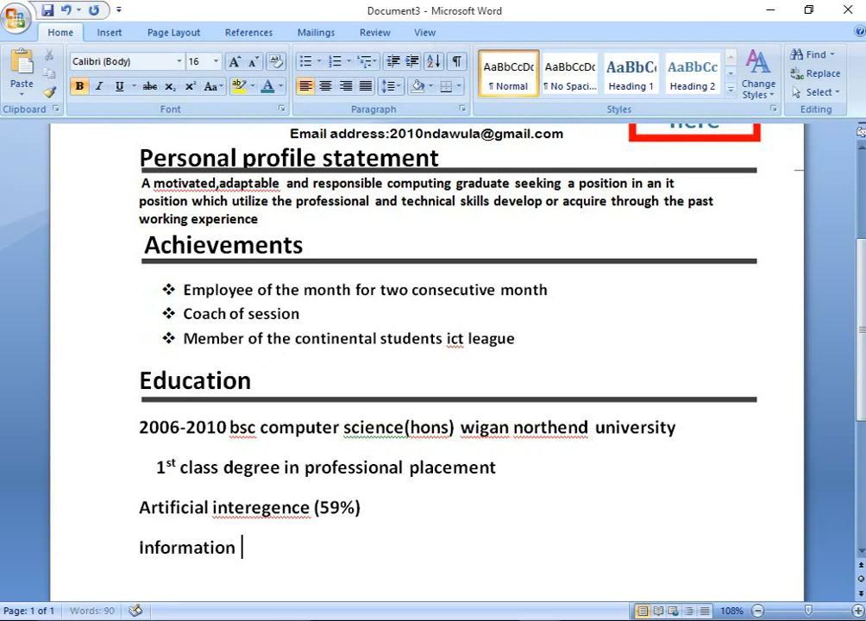
pyautogui.write('sec')
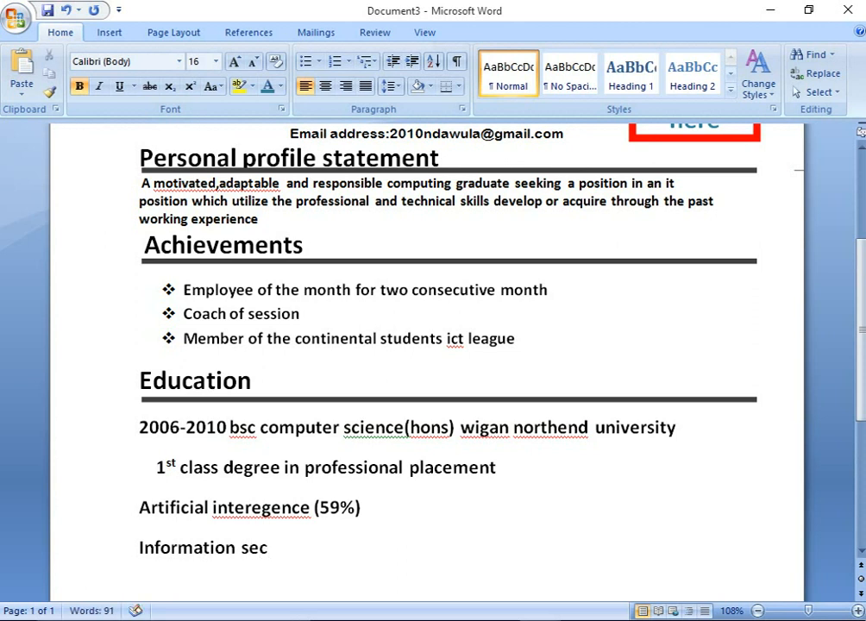
pyautogui.write('urity 97')
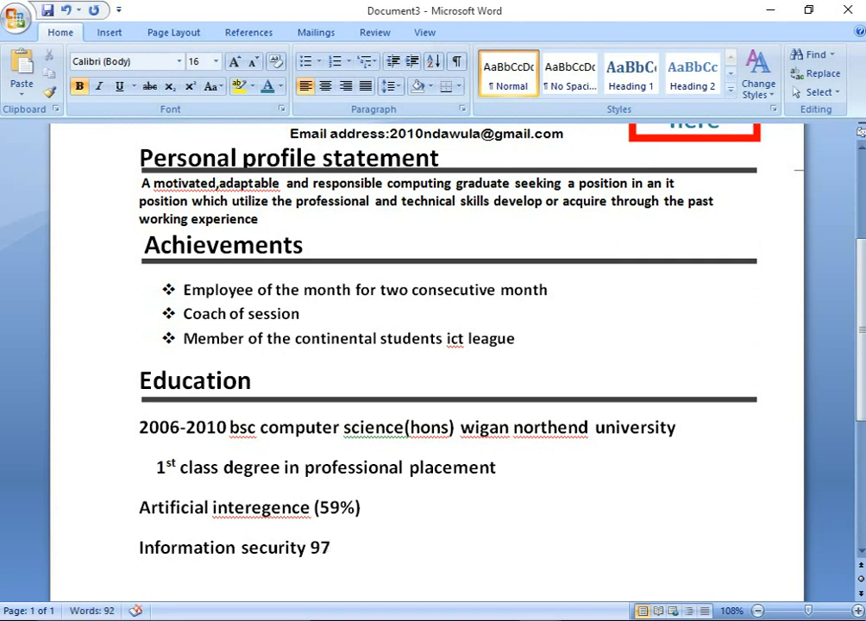
pyautogui.write('%)')
pyautogui.press('Left')
pyautogui.press('Left')
pyautogui.press('Left')
pyautogui.press('Left')
pyautogui.write('(')
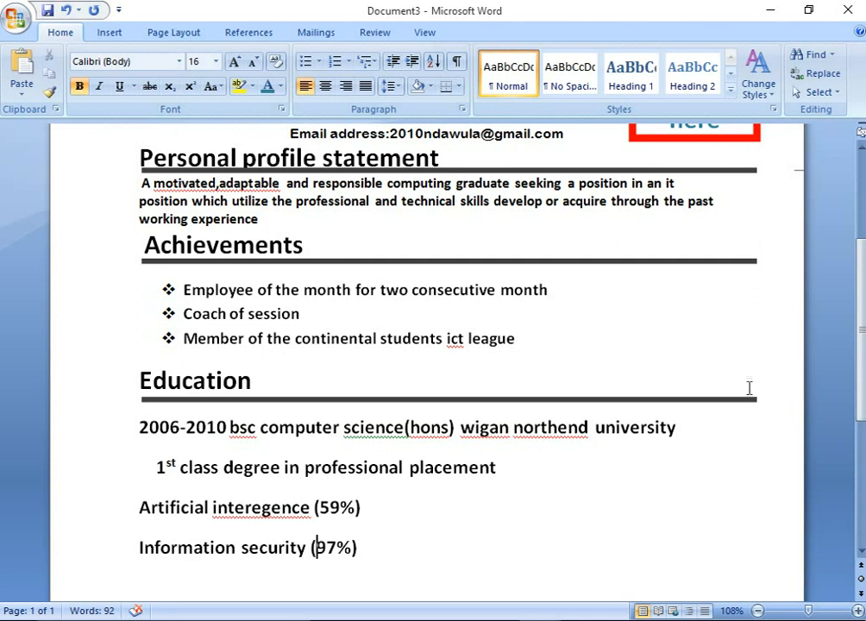
# Insert the subheading line "Relevant modules" between the 1st class degree line and the Artificial interegence line
pyautogui.click(506, 477)
pyautogui.press('Return')
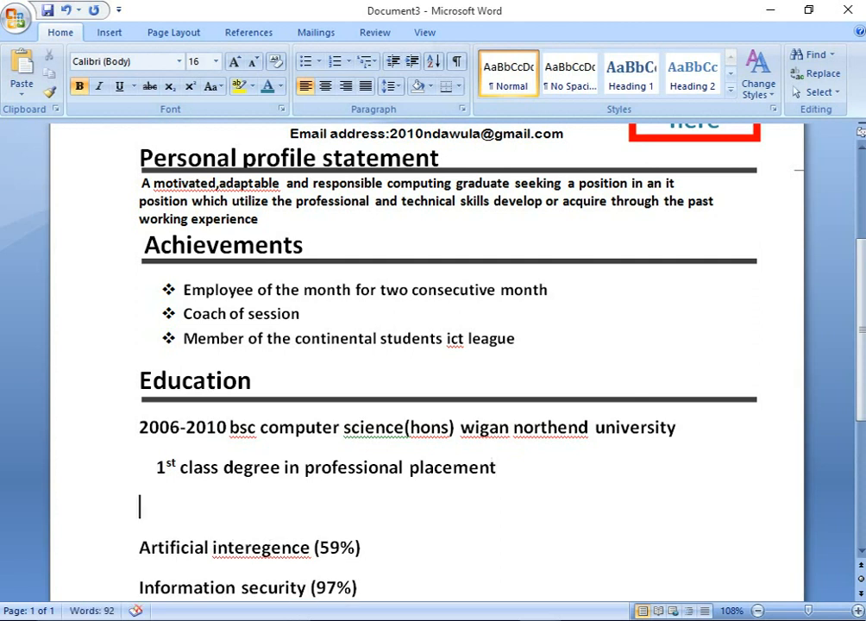
pyautogui.write('relev')
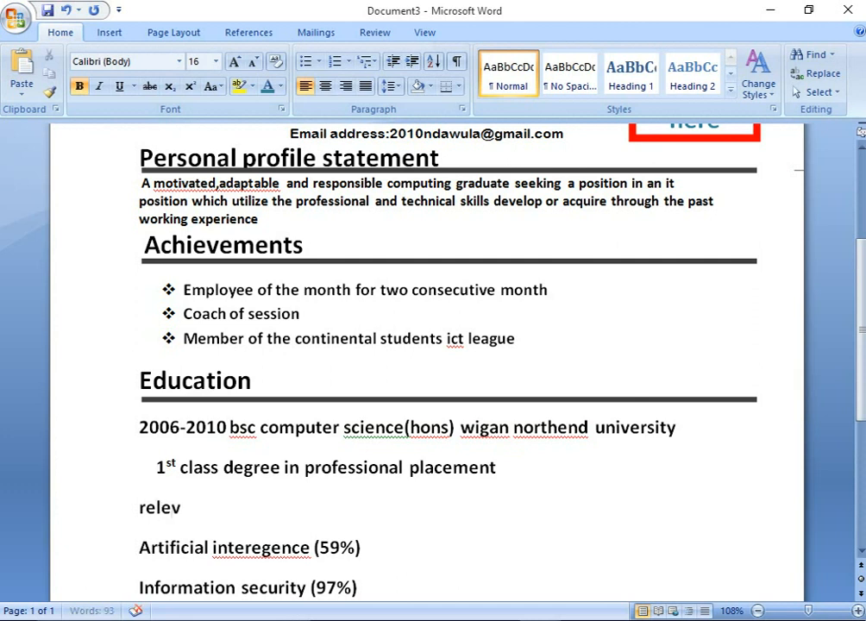
pyautogui.write('ant')
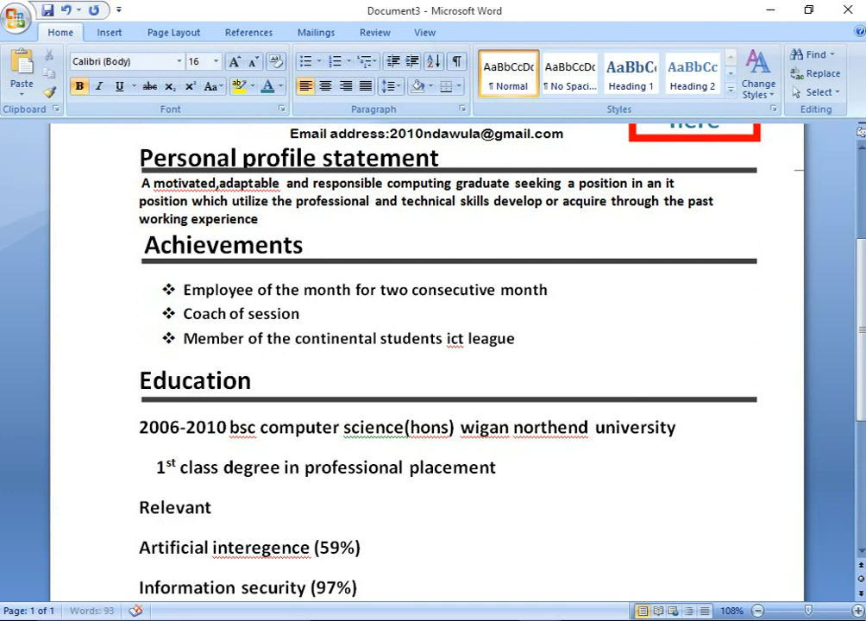
pyautogui.write(' modules')
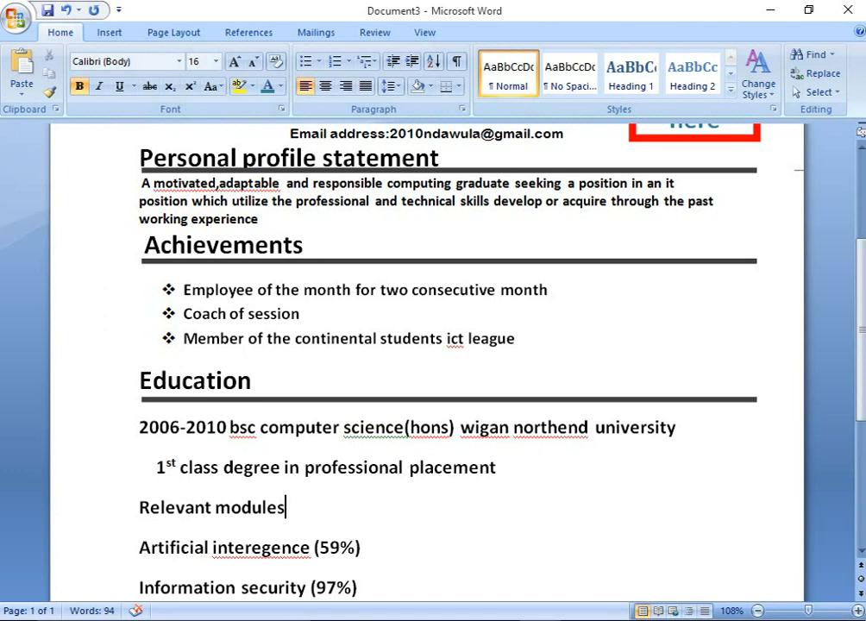
# Insert the line "Sql (89%)" directly below the Relevant modules subheading
pyautogui.scroll(-3, 506, 477)
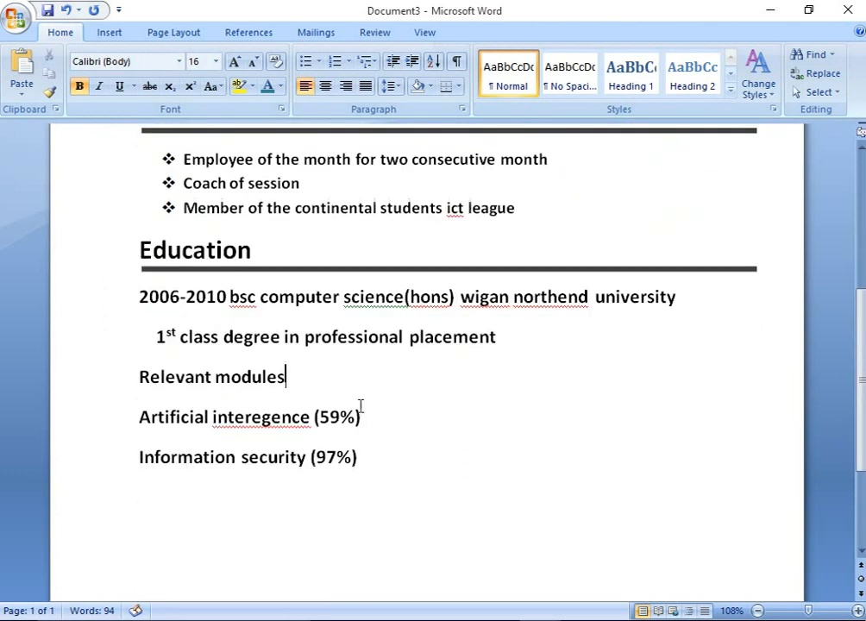
pyautogui.press('Return')
pyautogui.write('s')
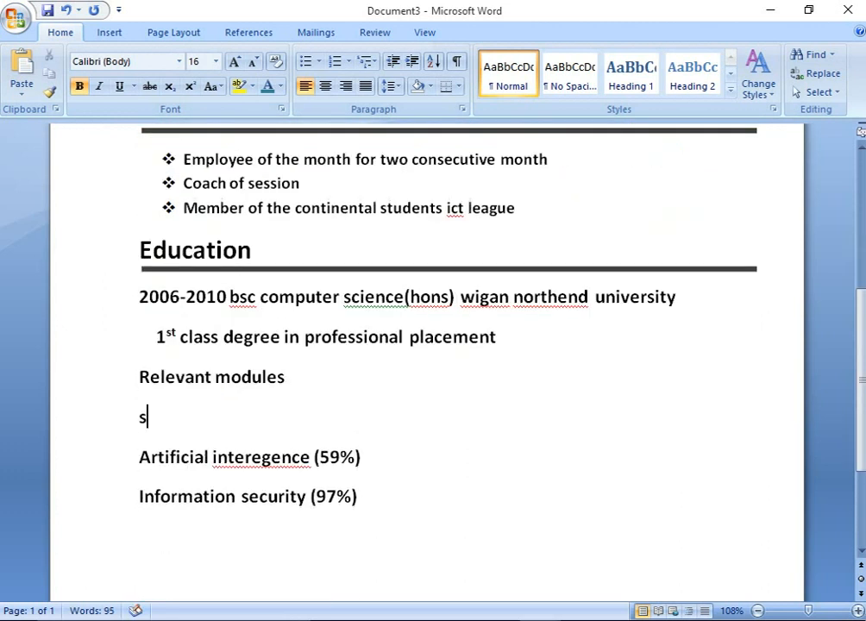
pyautogui.write('ql 8')
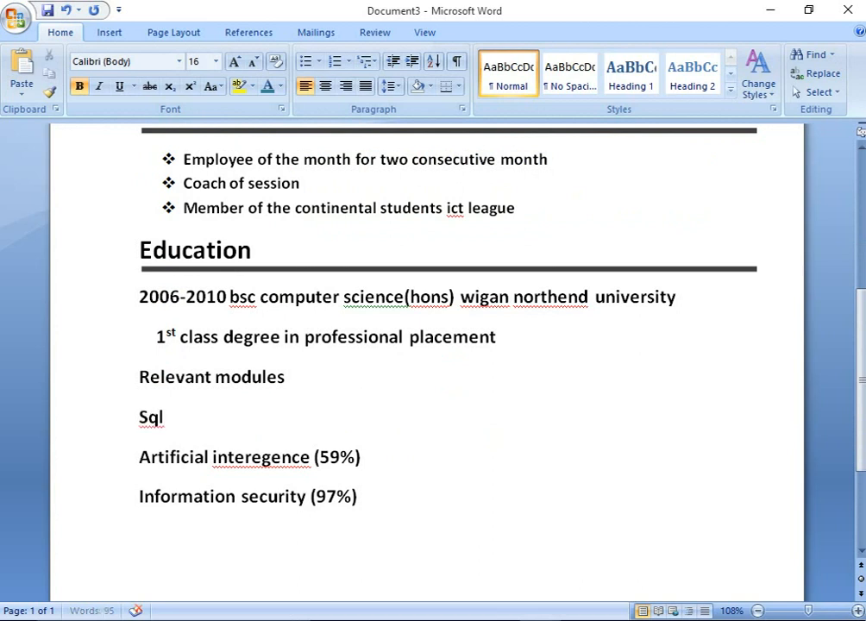
pyautogui.write('9')
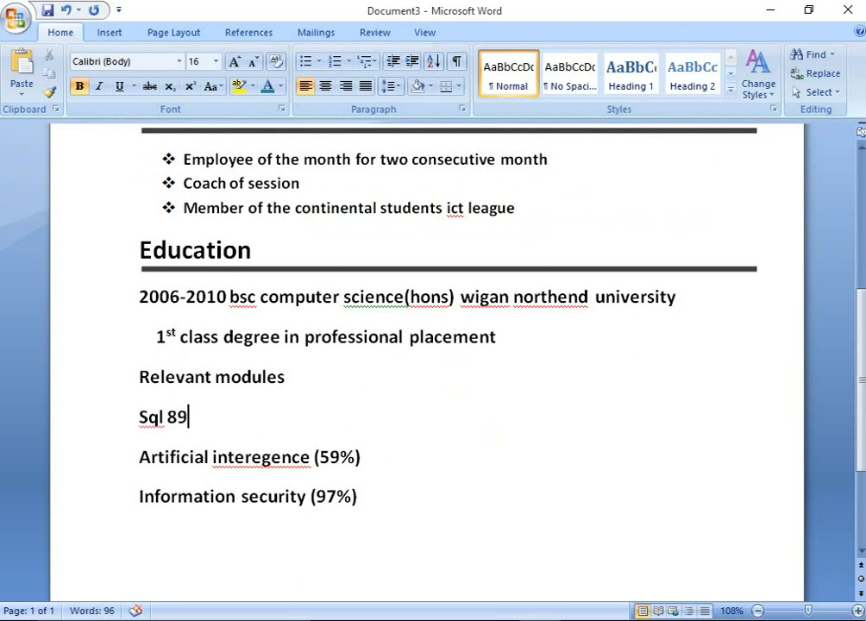
pyautogui.write('%)')
pyautogui.click(168, 417)
pyautogui.write('(')
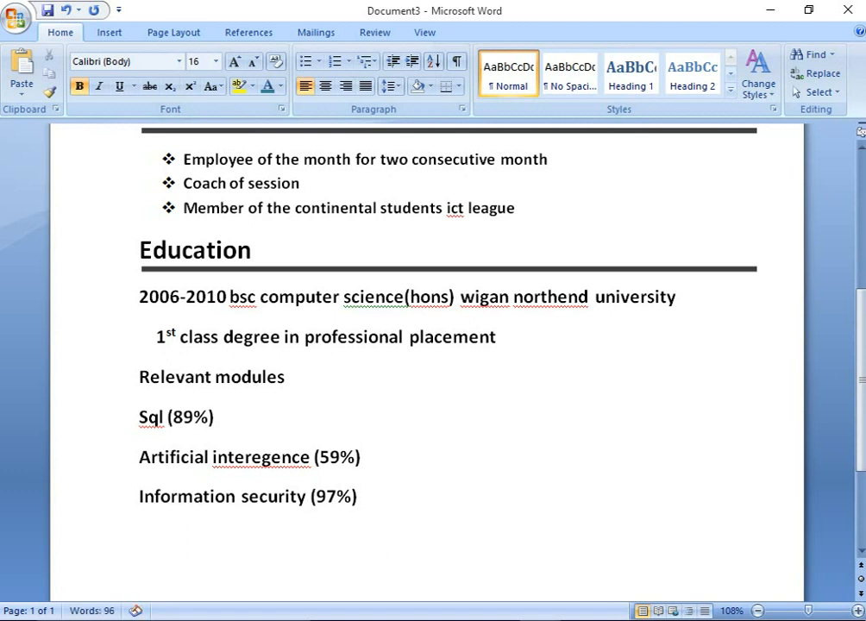
# Add "oracle 87%" as its own line below the Information security line
pyautogui.scroll(-3, 379, 373)
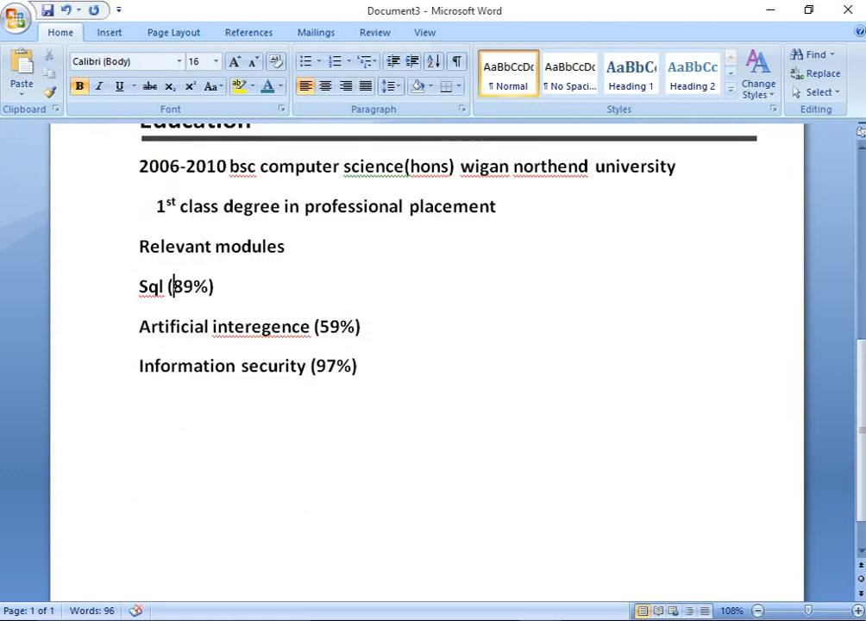
pyautogui.click(380, 372)
pyautogui.write('oracle')
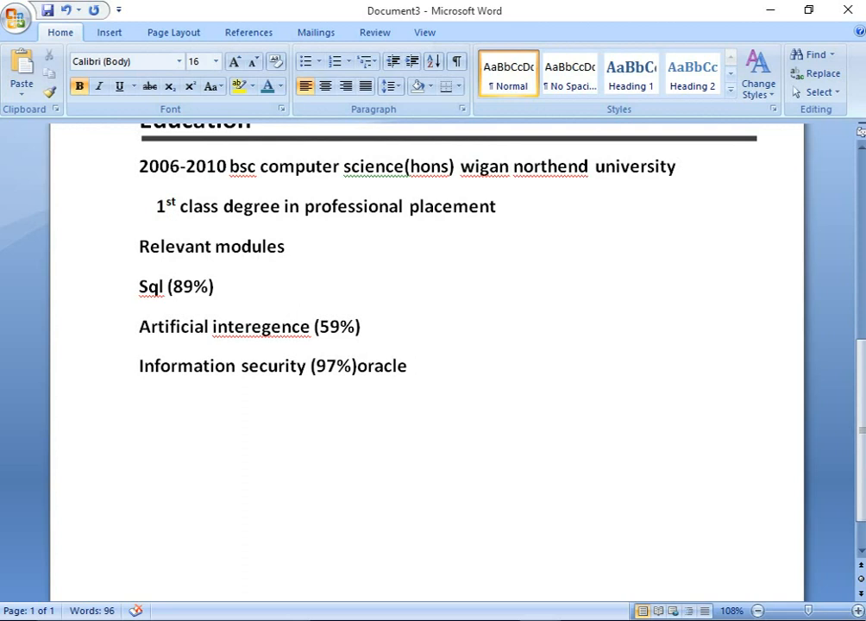
pyautogui.write('87%')
pyautogui.click(357, 366)
pyautogui.press('Return')
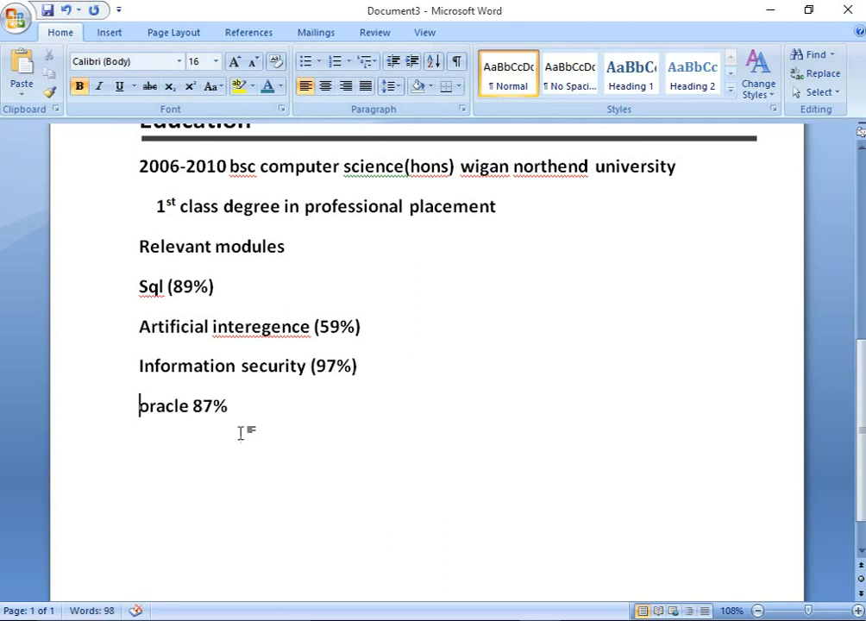
# Format the four module lines from Sql (89%) to oracle 87% as a bulleted list with the four-diamond bullet
pyautogui.moveTo(230, 405); pyautogui.dragTo(96, 281)
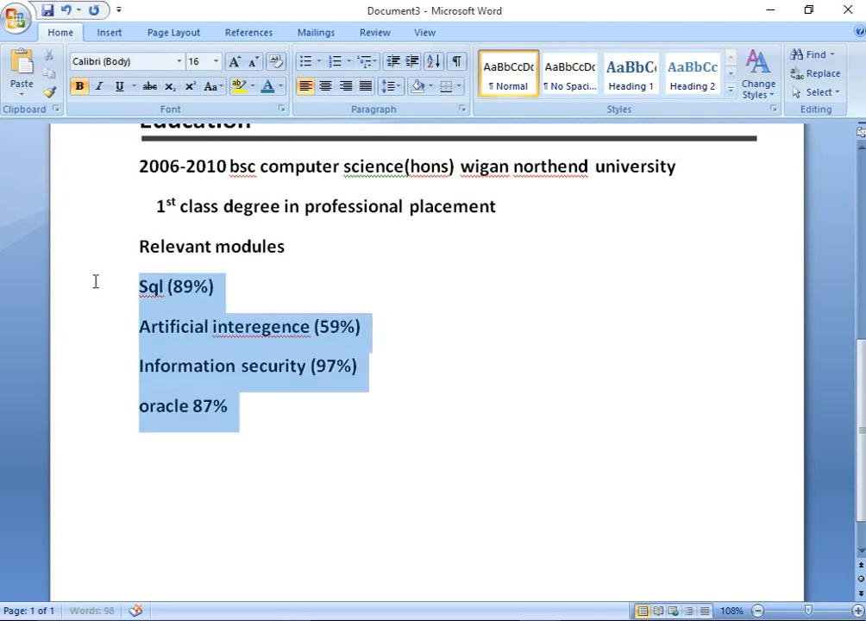
pyautogui.click(318, 63)
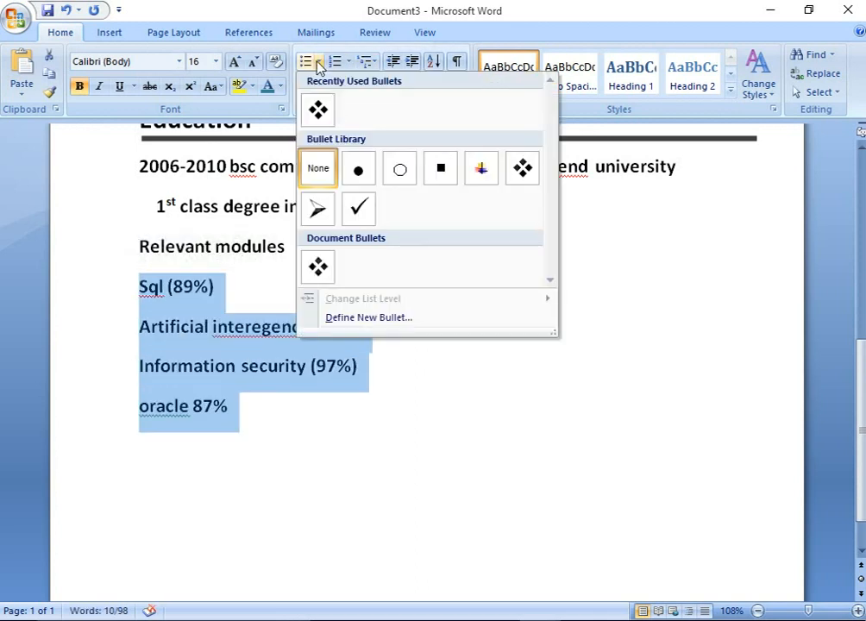
pyautogui.click(318, 110)
# Add the unbulleted line "2003-2005 diploma national college of ict Nigeria" directly below the oracle 87% bullet
pyautogui.click(354, 442)
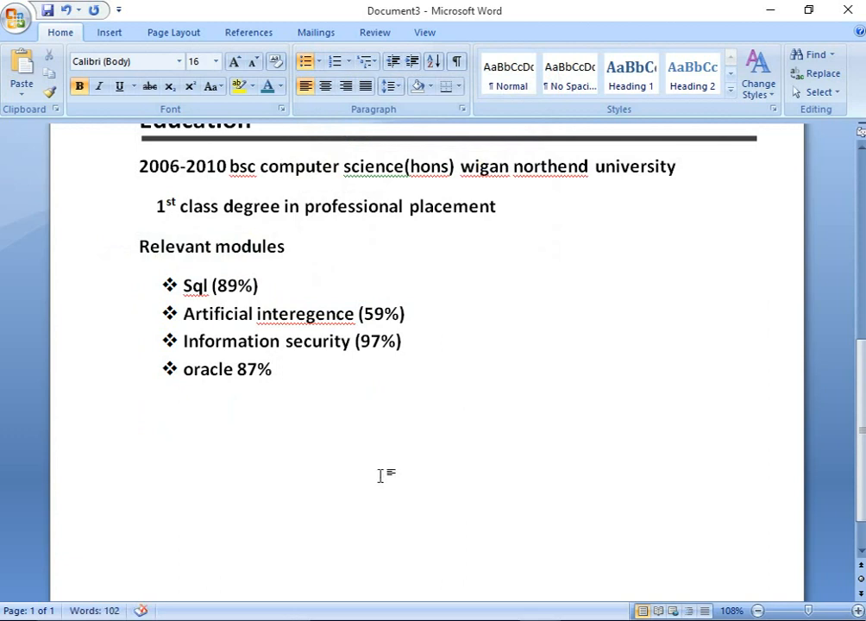
pyautogui.press('Return')
pyautogui.press('BackSpace')
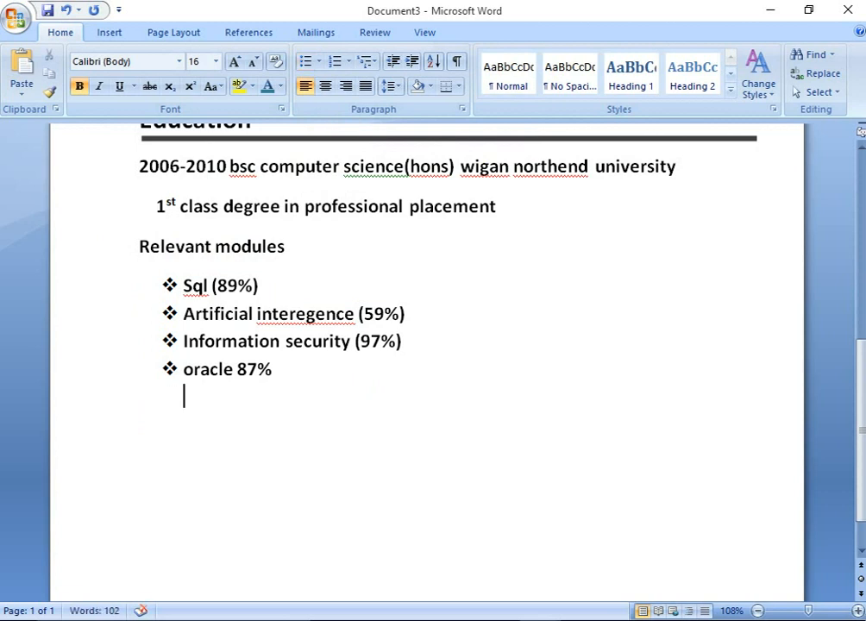
pyautogui.write('200')
pyautogui.write('3-')
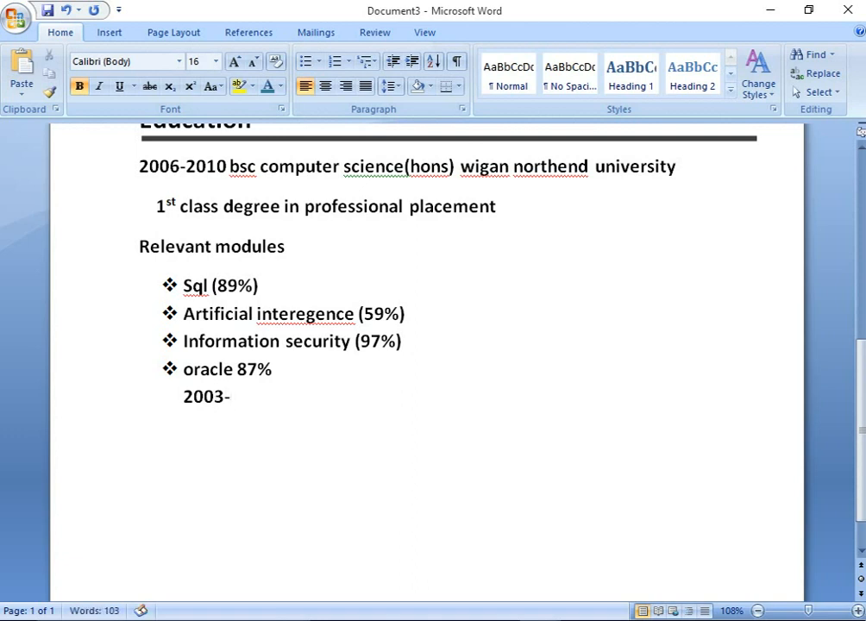
pyautogui.write('2005')
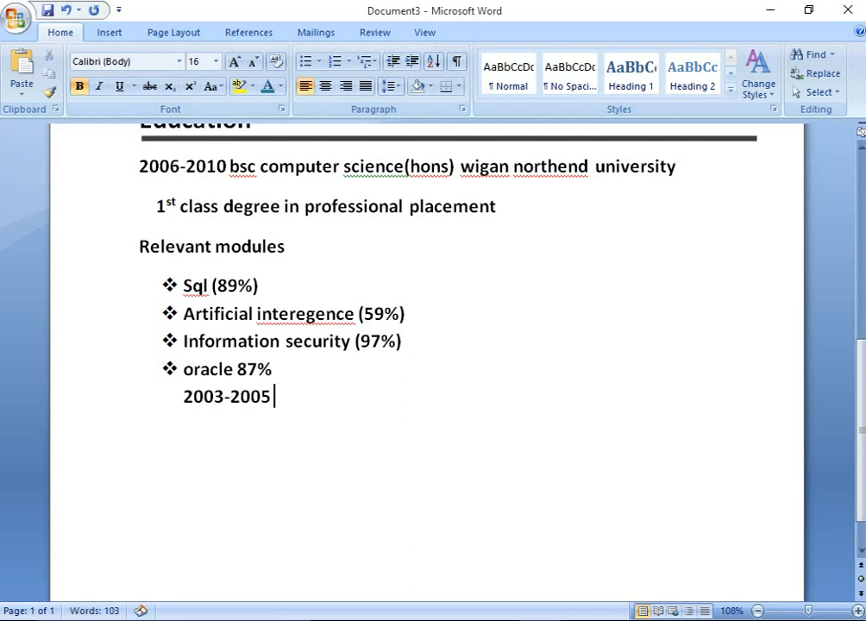
pyautogui.write(' dipl')
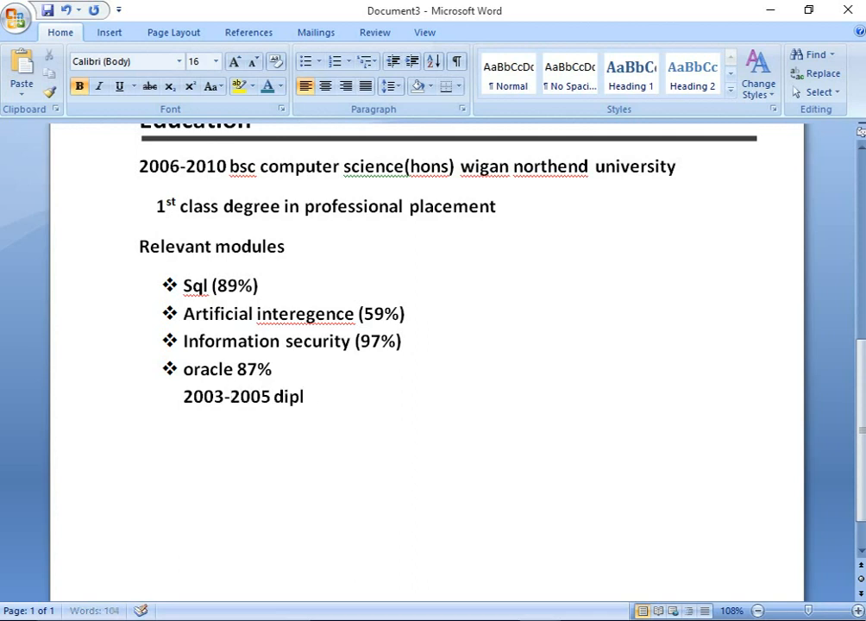
pyautogui.write('oma')
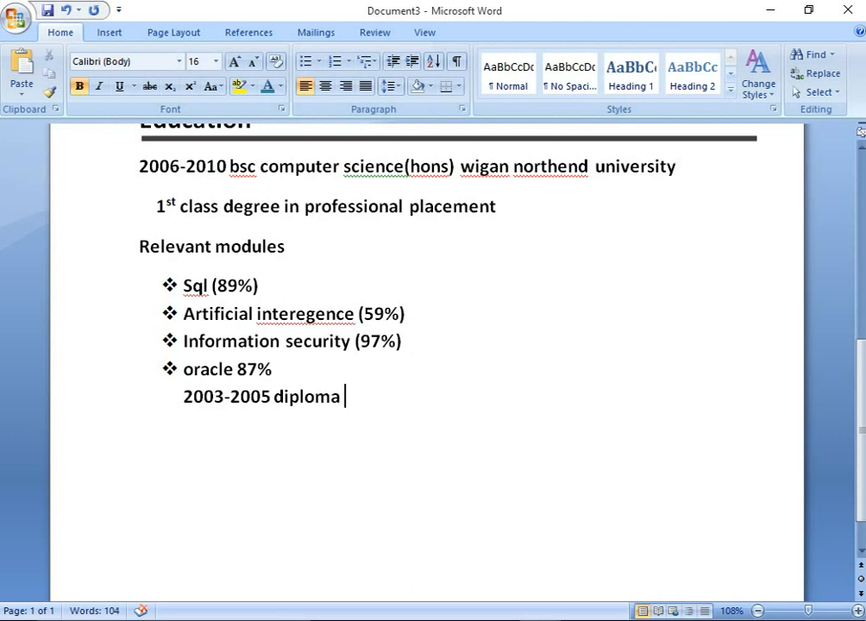
pyautogui.write(' na')
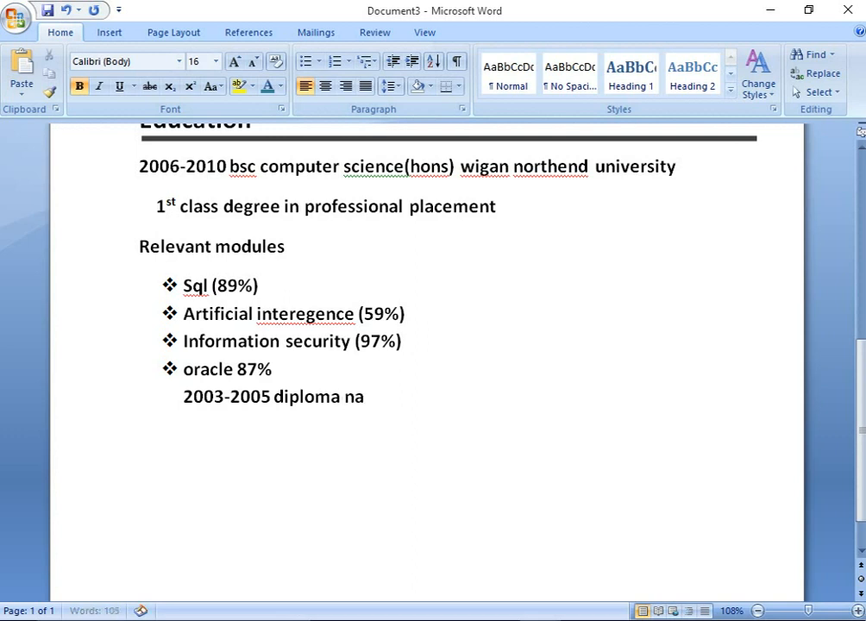
pyautogui.write('tional ')
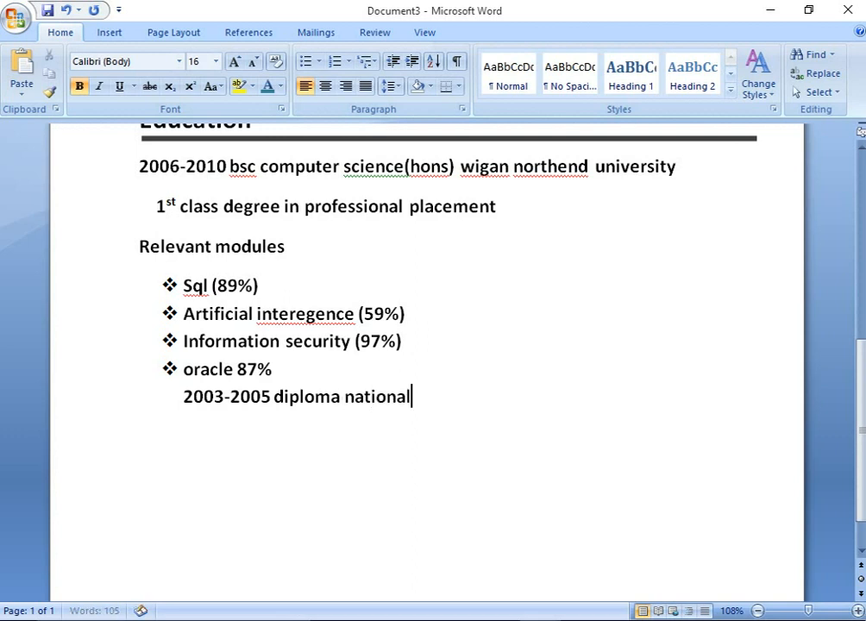
pyautogui.write('co')
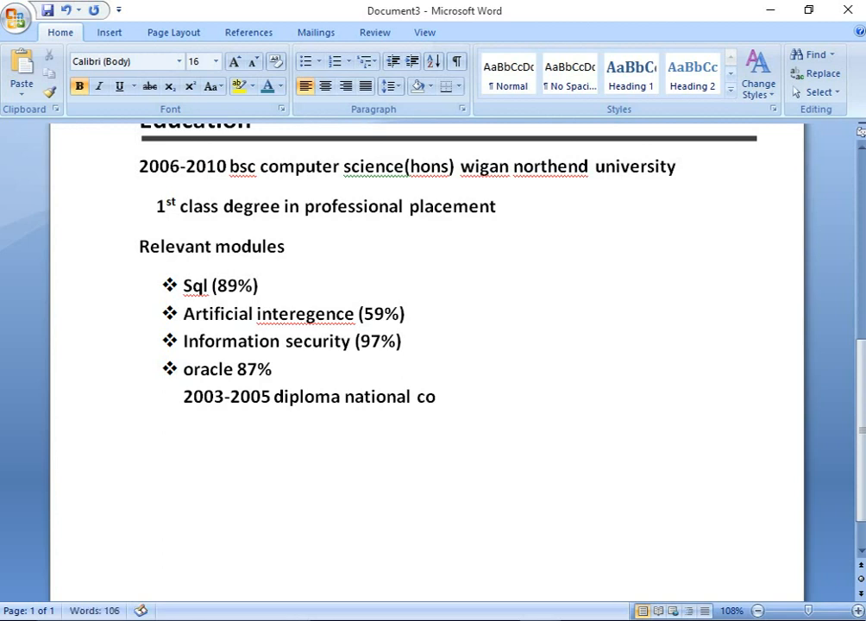
pyautogui.write('llege')
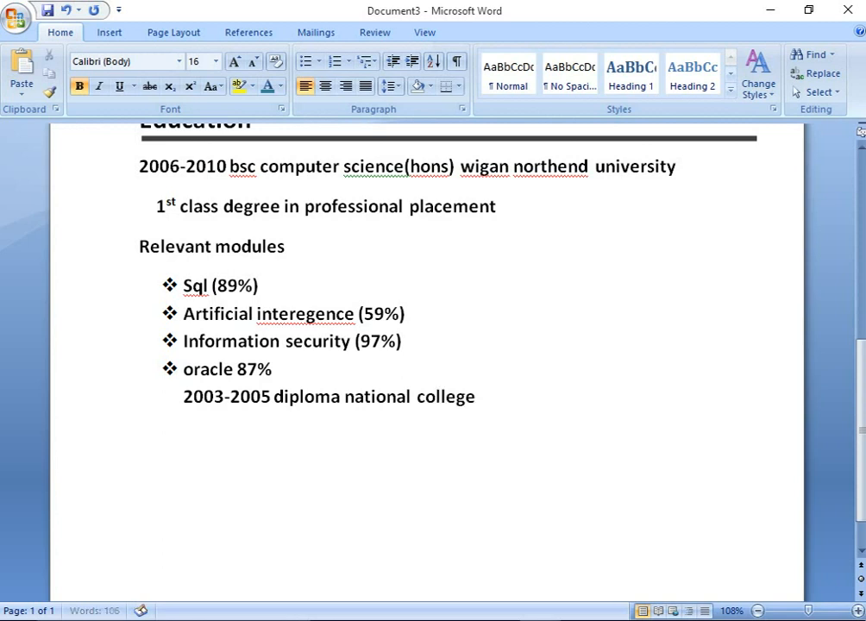
pyautogui.write(' of i')
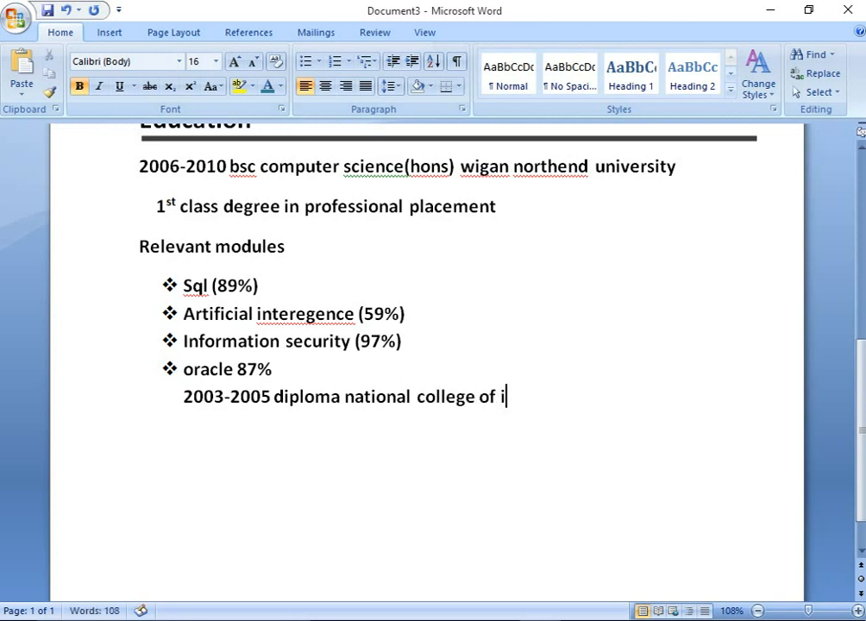
pyautogui.write('ct nig')
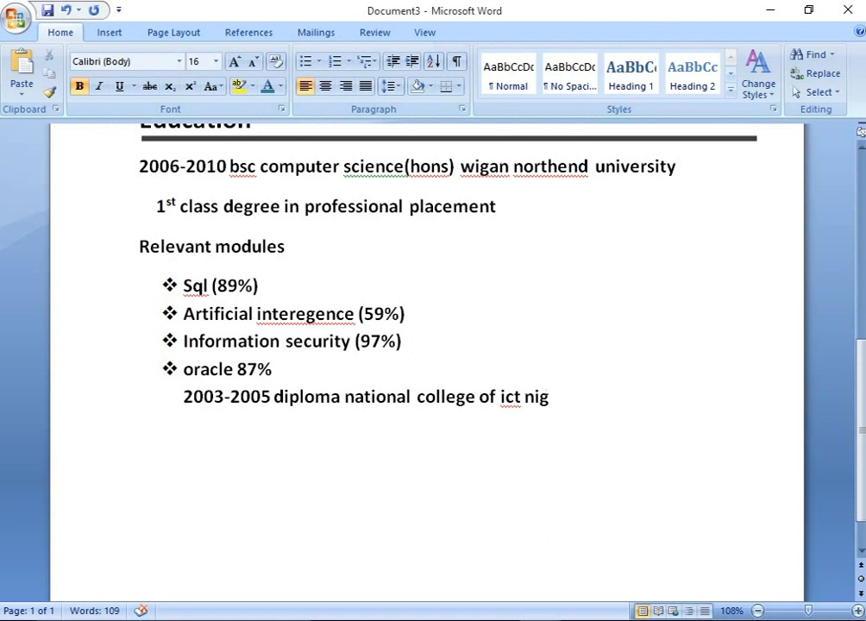
pyautogui.write('eria')
pyautogui.press('Return')
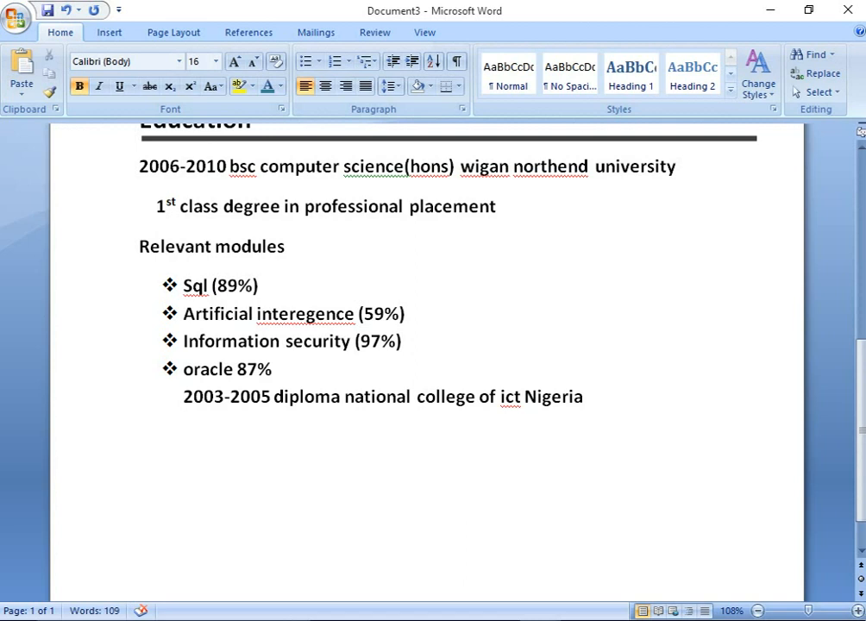
# Enter "2000-2003- gregray bishops secondary school" as the next line below the diploma entry
pyautogui.write('2000')
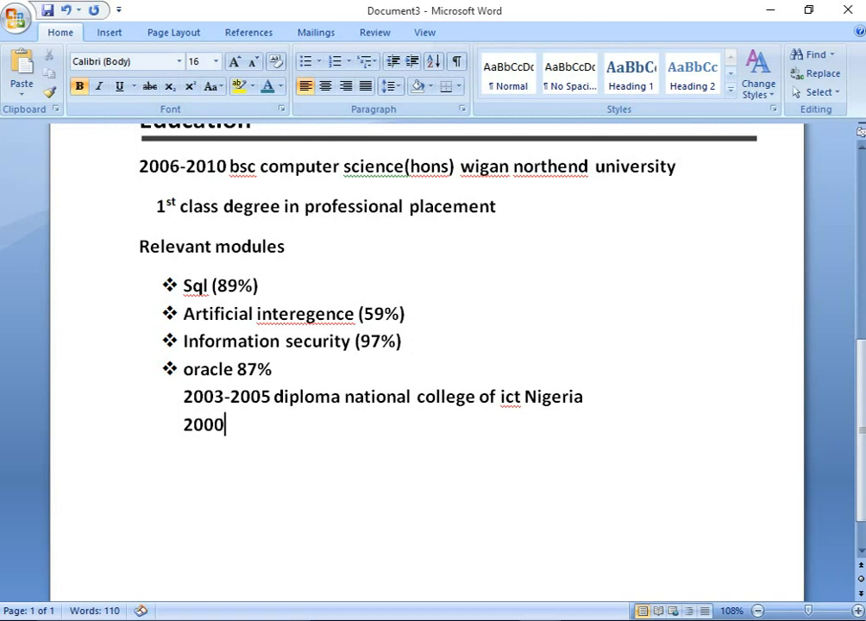
pyautogui.write('-20')
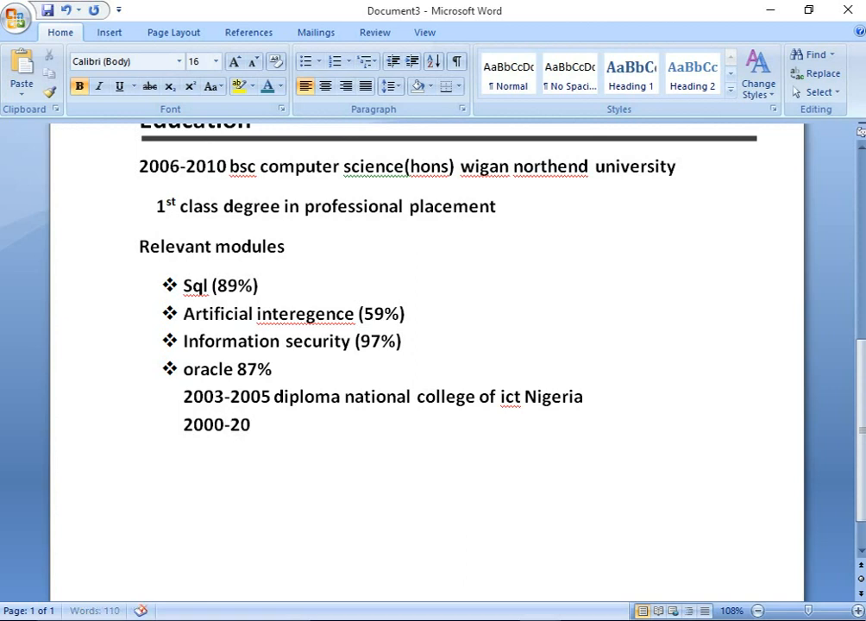
pyautogui.write('03')
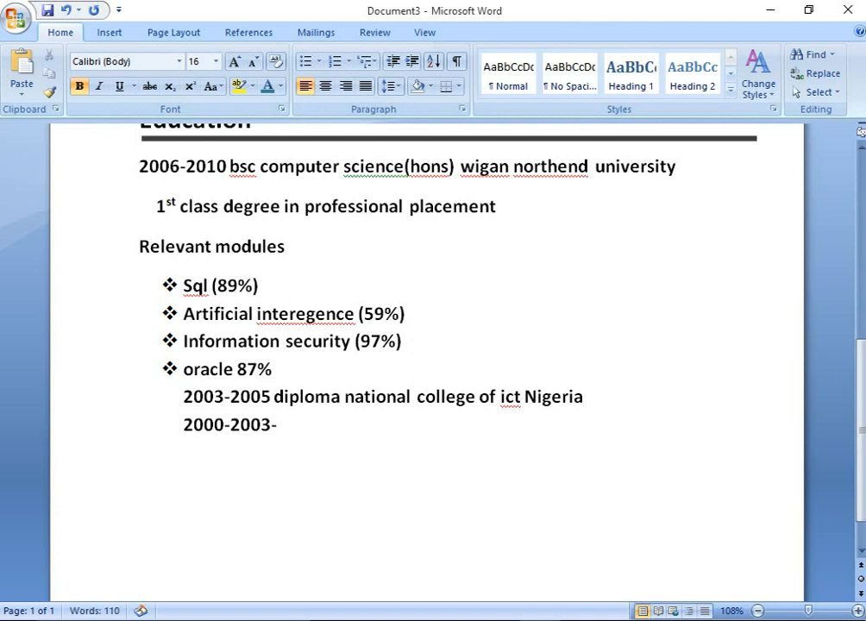
pyautogui.write('- gregra')
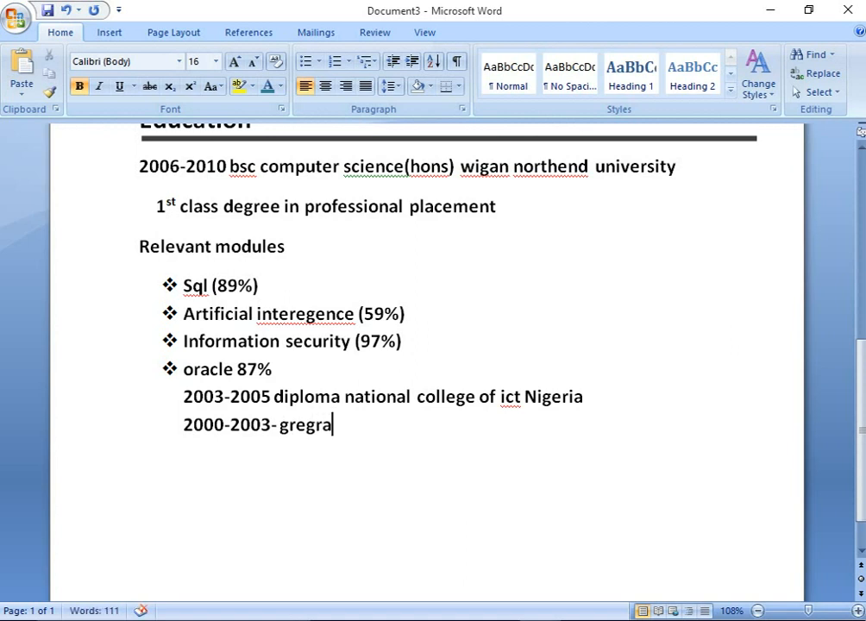
pyautogui.write('y bis')
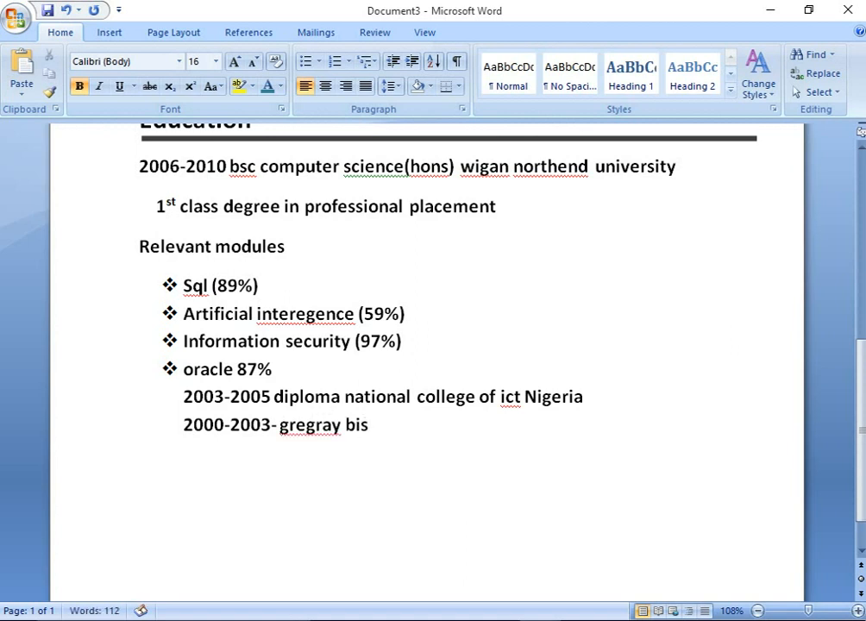
pyautogui.write('hops secon')
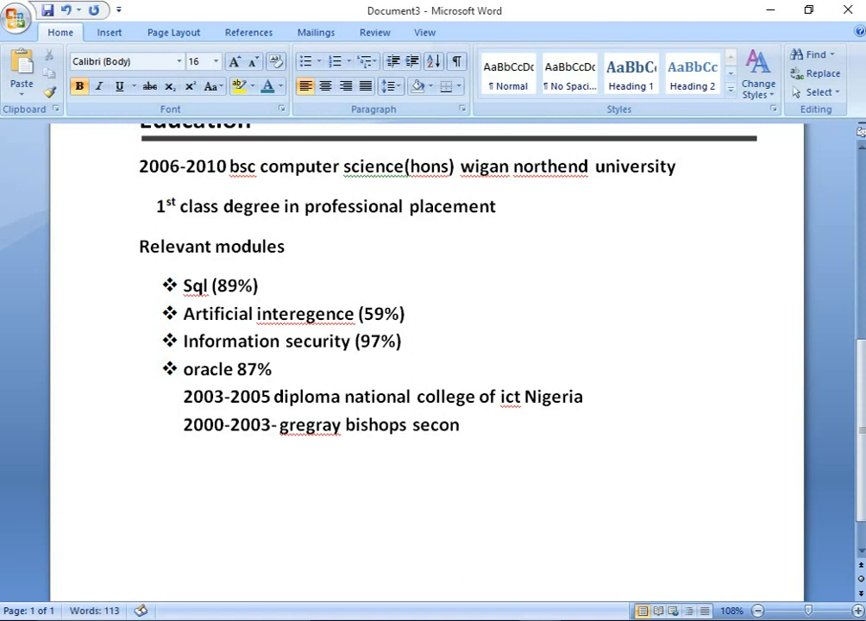
pyautogui.write('dary school')
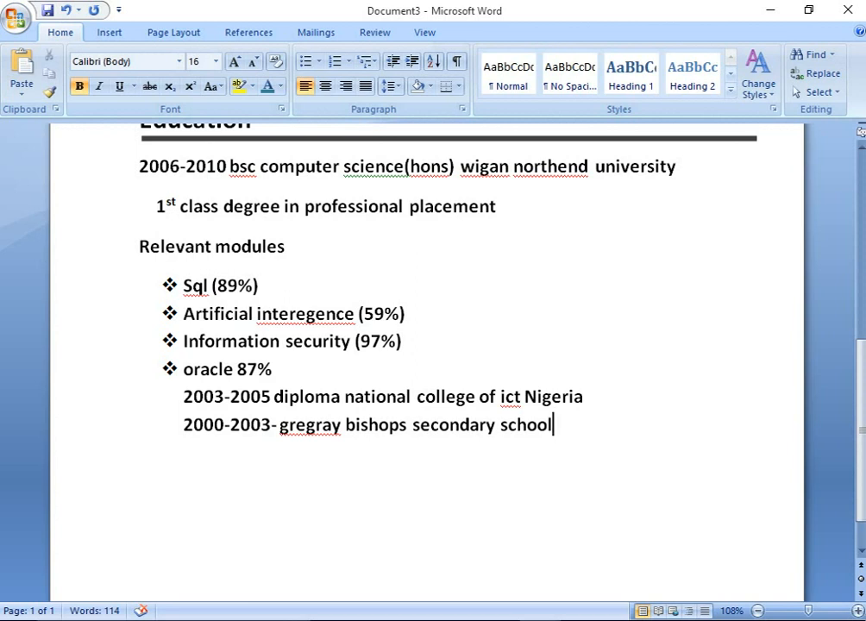
pyautogui.press('Return')
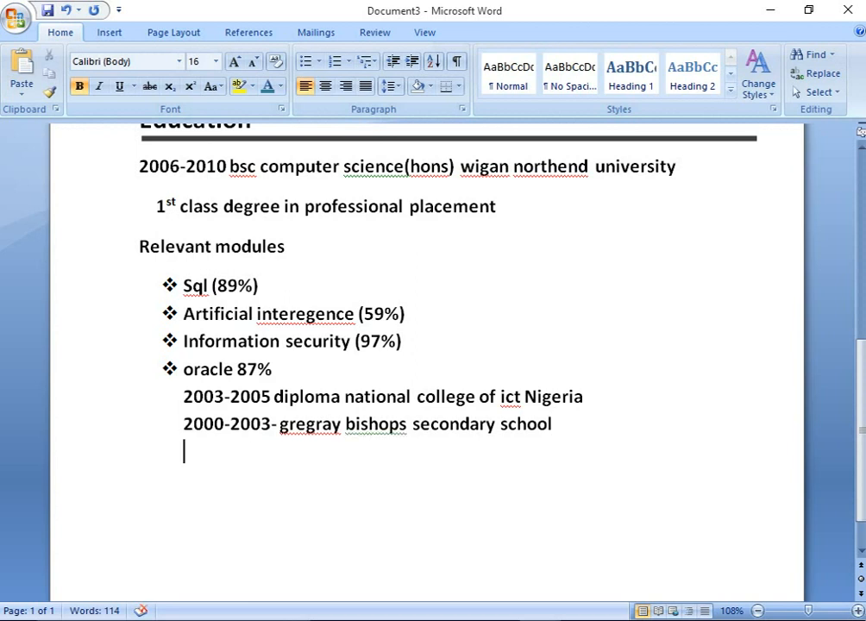
# Add the line "employment" below the secondary school entry and remove its indent so it starts at the page margin
pyautogui.write('employm')
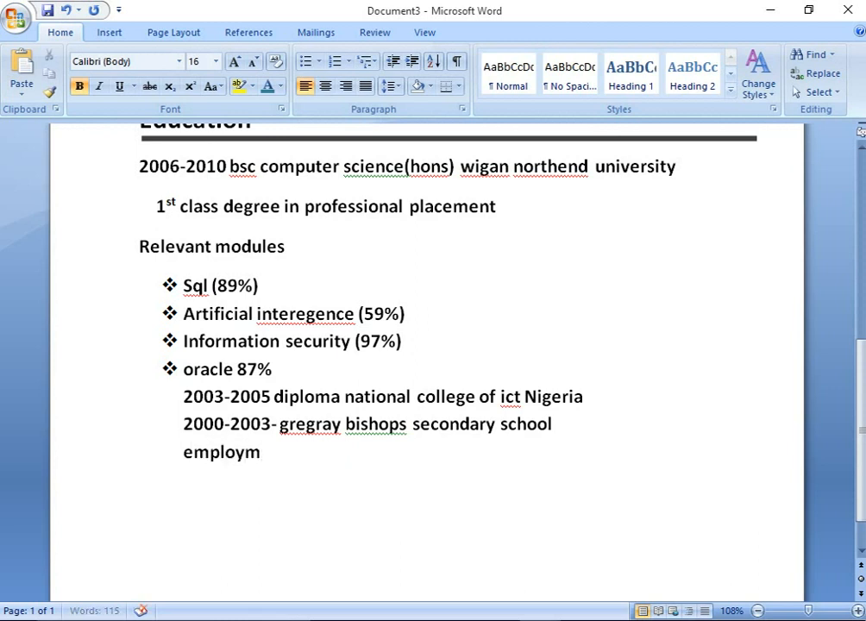
pyautogui.write('ent')
pyautogui.moveTo(290, 450); pyautogui.dragTo(175, 452)
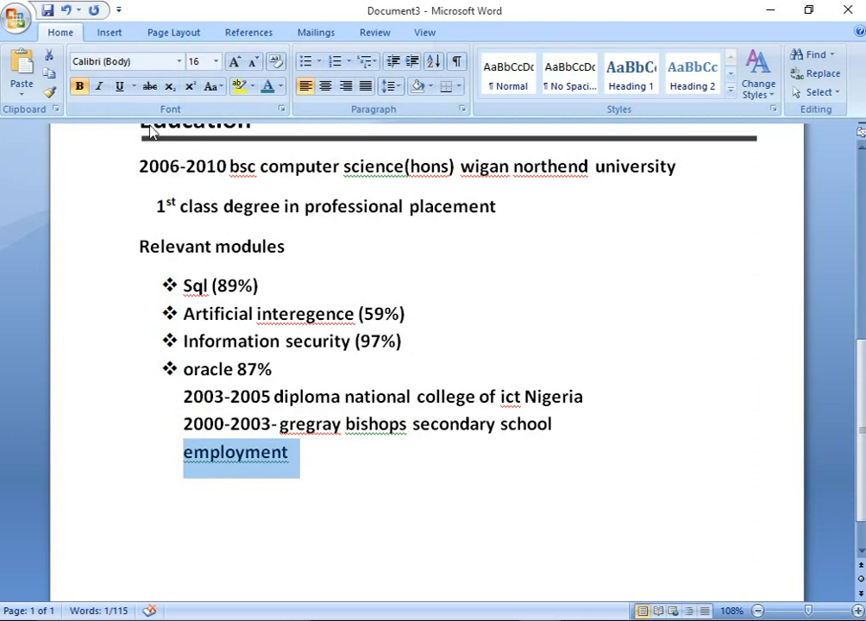
pyautogui.click(186, 461)
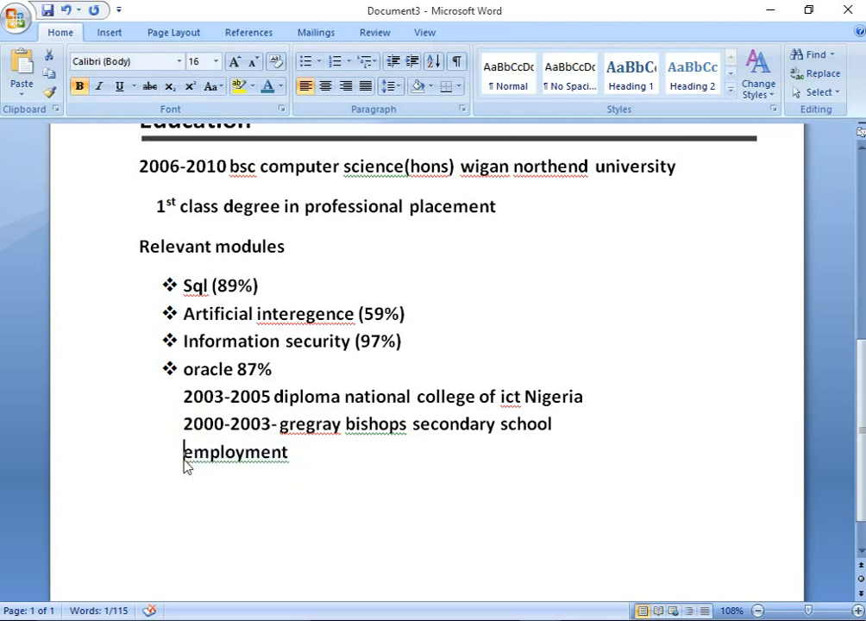
pyautogui.press('BackSpace')
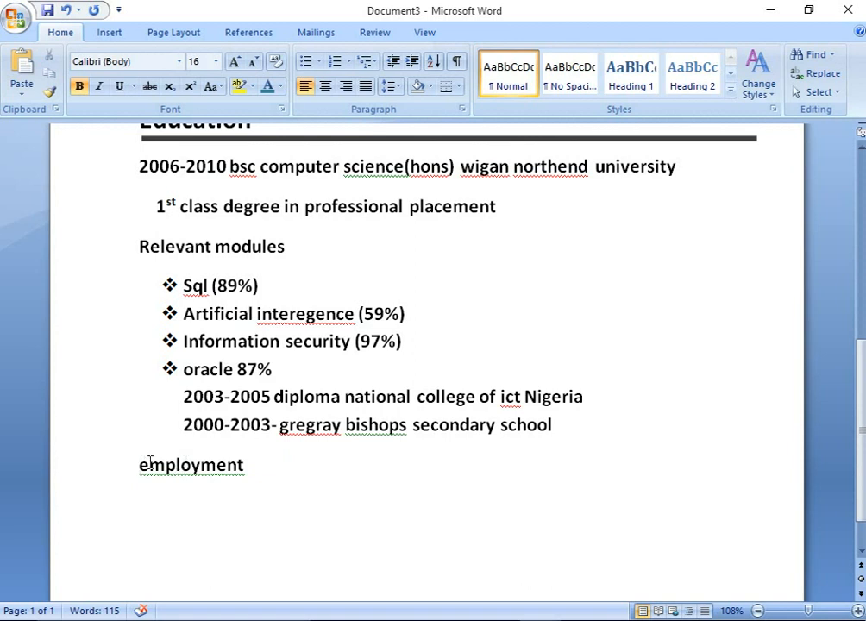
# Change the first letter of the employment line to uppercase
pyautogui.moveTo(148, 464); pyautogui.dragTo(128, 458)
pyautogui.click(210, 86)
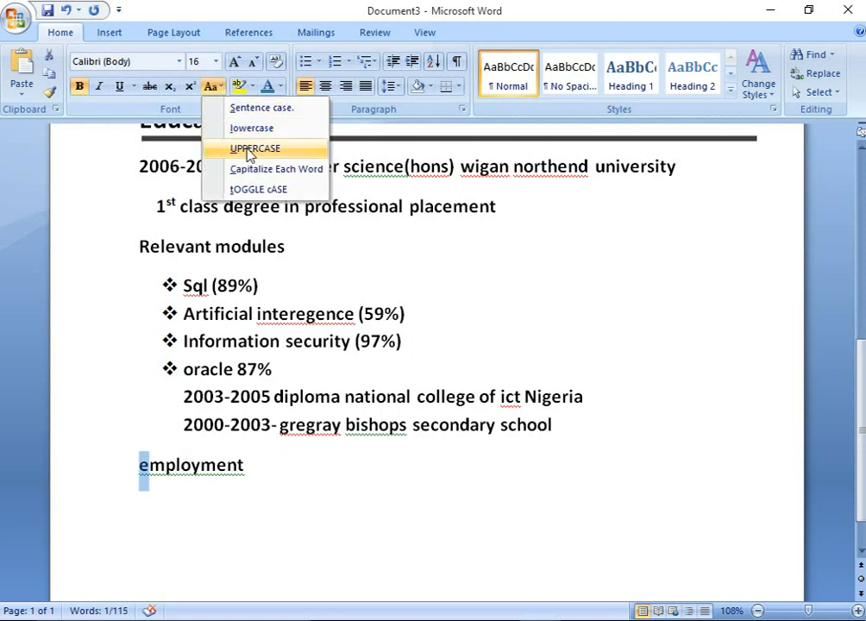
pyautogui.click(249, 96)
# Paste another copy of the thick divider line and move it down from the profile statement towards the Employment heading
pyautogui.moveTo(248, 466); pyautogui.dragTo(132, 467)
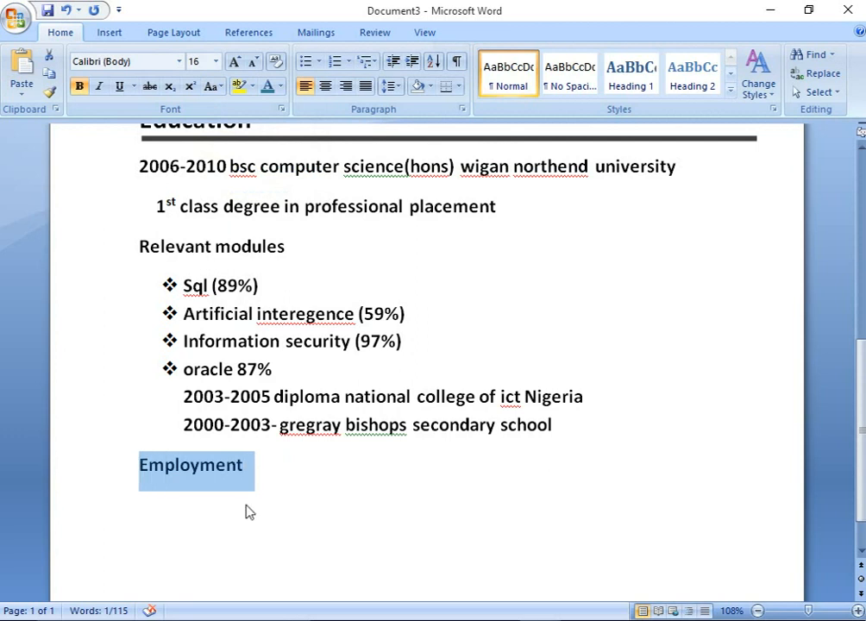
pyautogui.click(242, 484)
pyautogui.rightClick(244, 482)
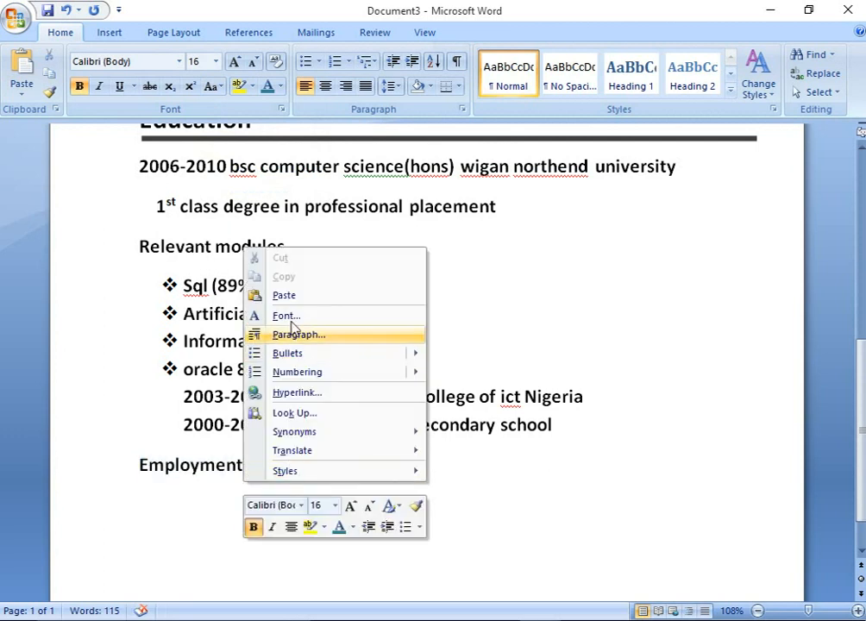
pyautogui.click(285, 296)
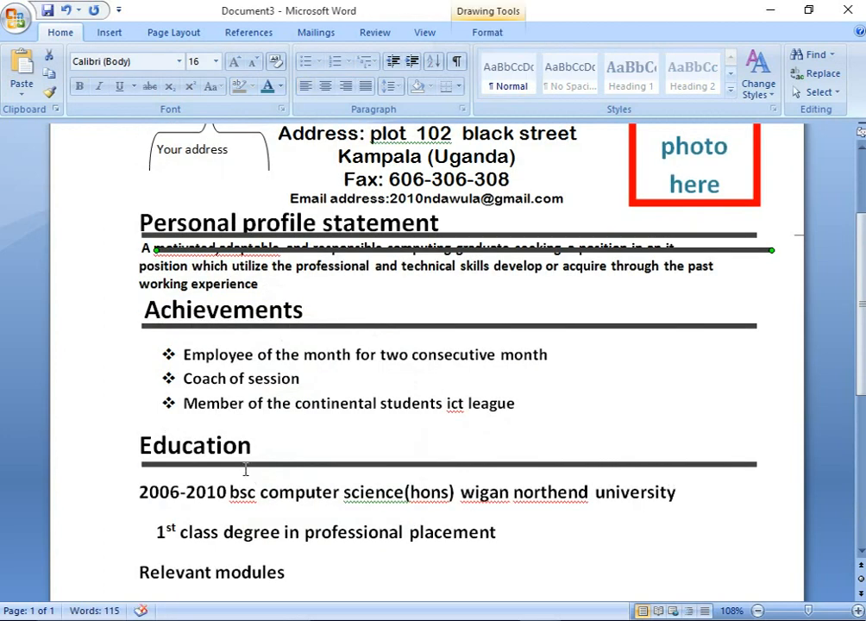
pyautogui.scroll(-2, 212, 459)
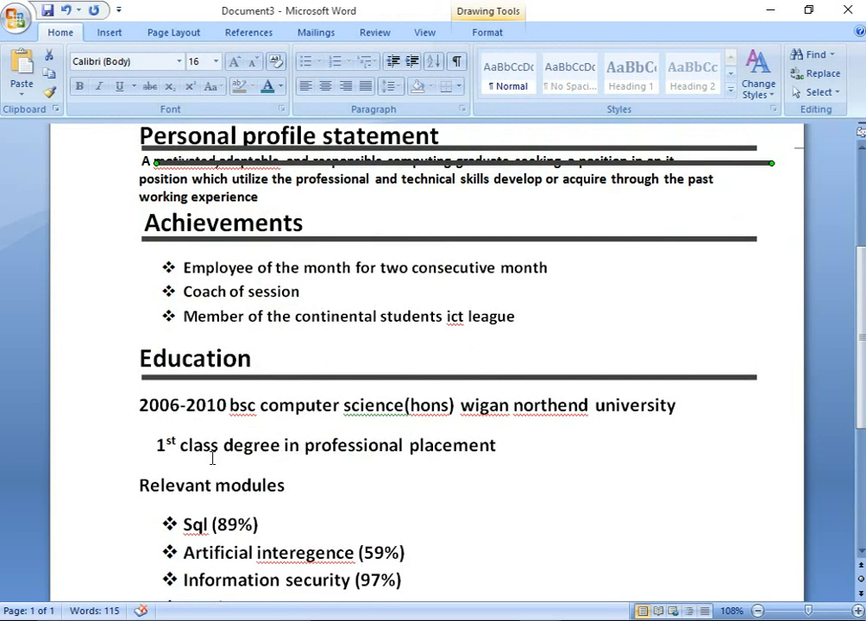
pyautogui.scroll(1, 213, 436)
pyautogui.moveTo(365, 167); pyautogui.dragTo(313, 588)
pyautogui.scroll(-2, 313, 578)
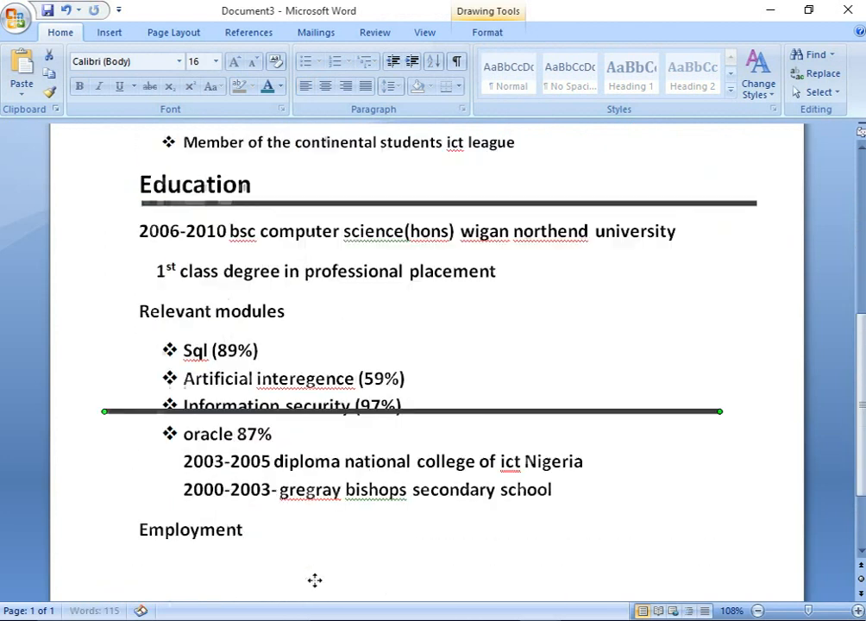